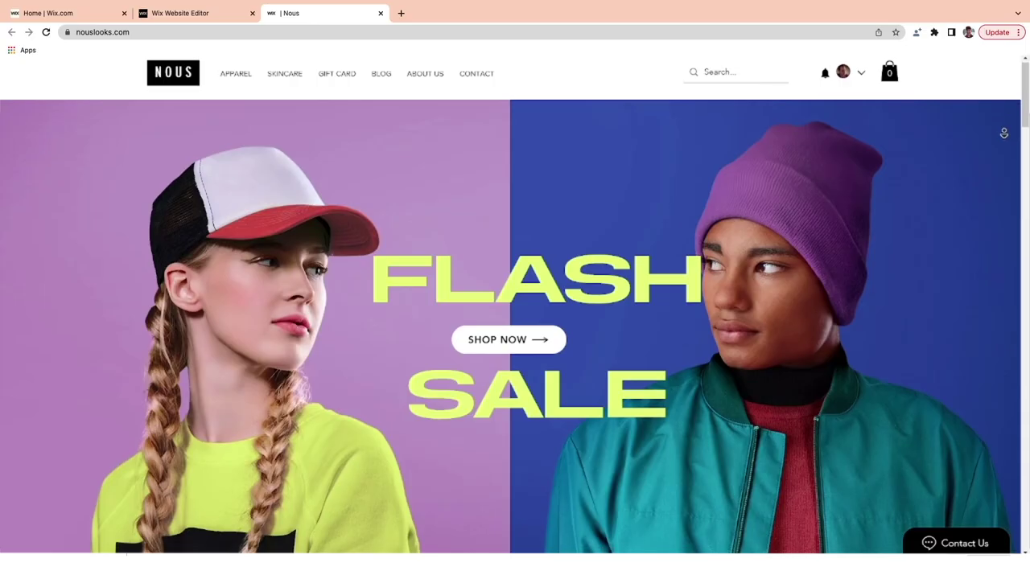
Look through the live Nous store's homepage and its product gallery
scroll(1003, 135, "down", 5)
scroll(1003, 135, "down", 10)
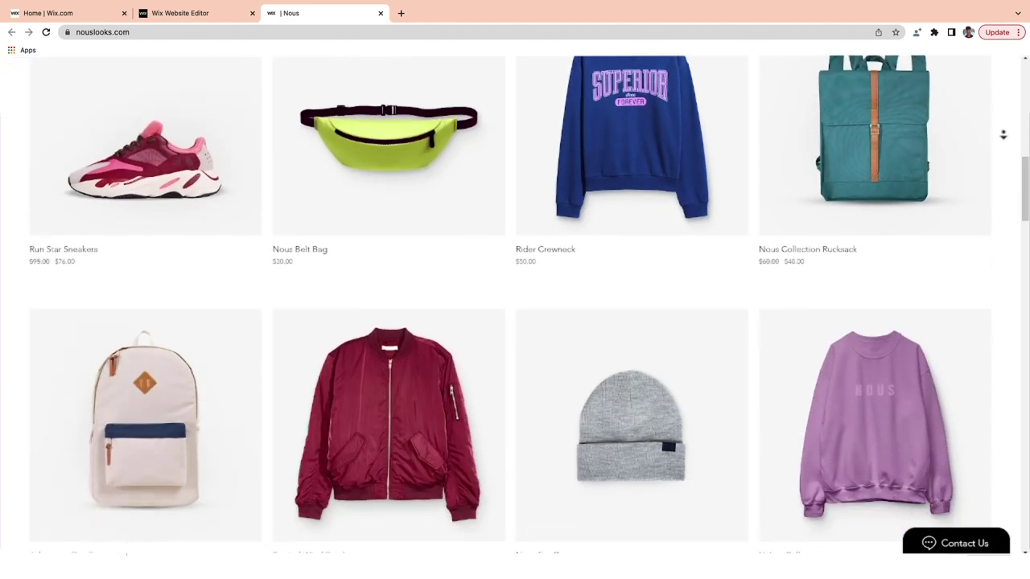
scroll(1004, 135, "down", 3)
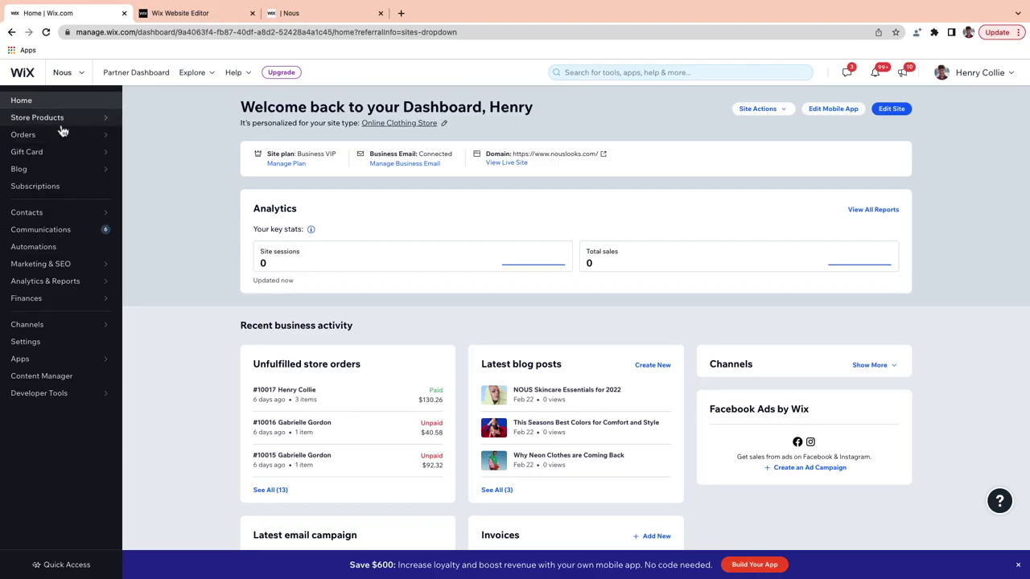
Search the site's App Market for Cart2Cart
mouse_move(62, 127)
mouse_move(48, 151)
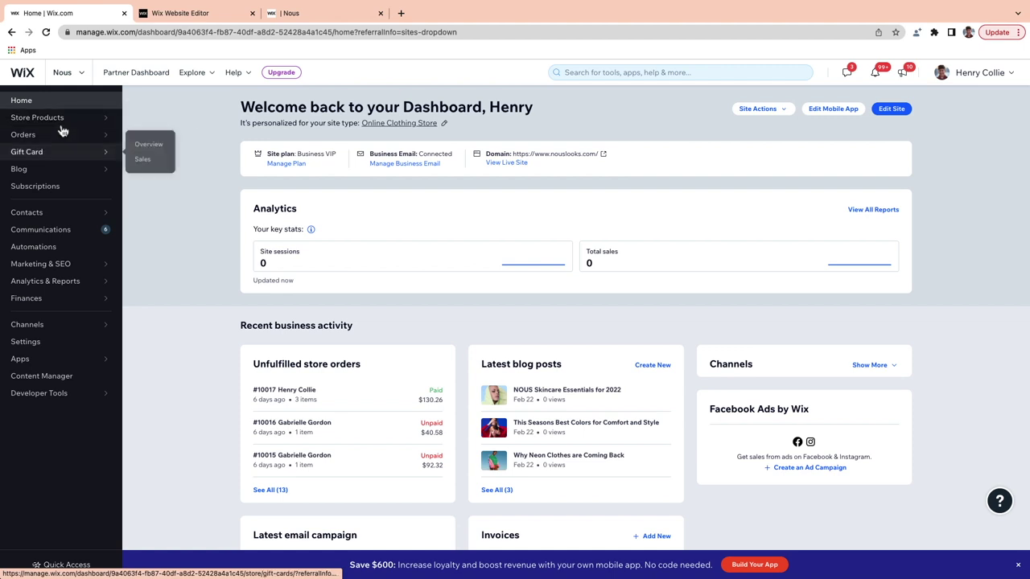
mouse_move(48, 169)
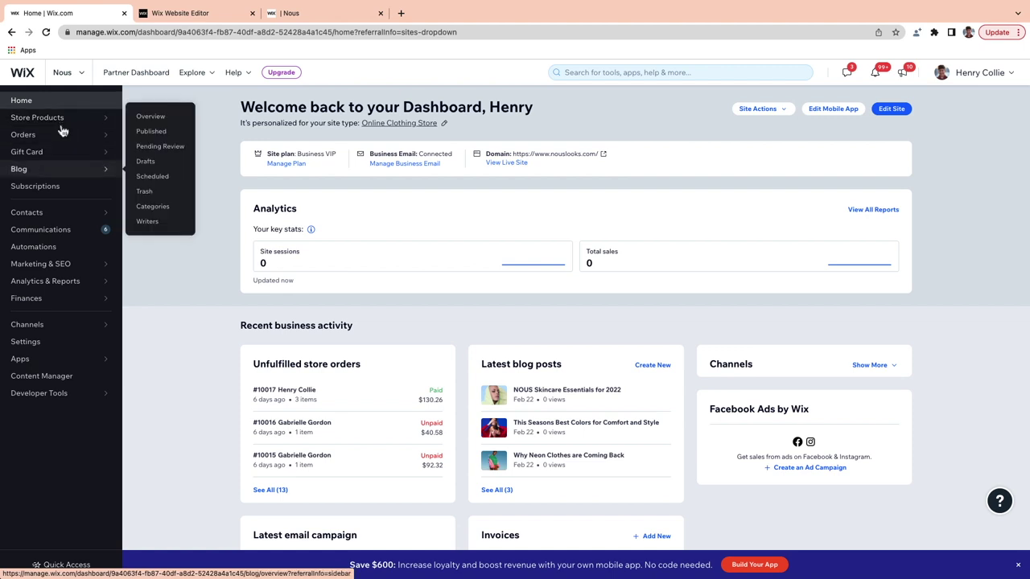
mouse_move(65, 363)
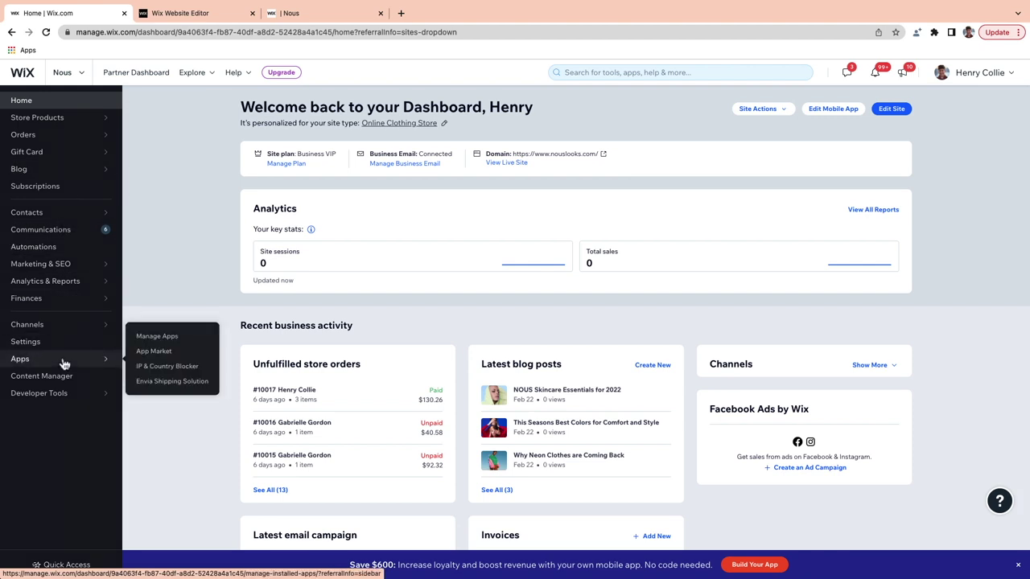
left_click(158, 352)
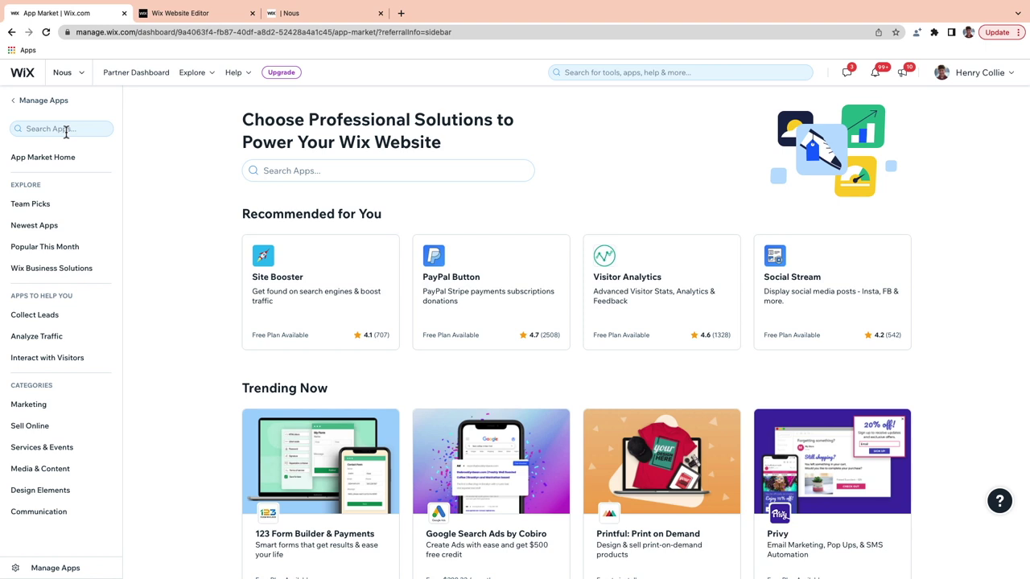
left_click(66, 130)
type("Cart2Cart")
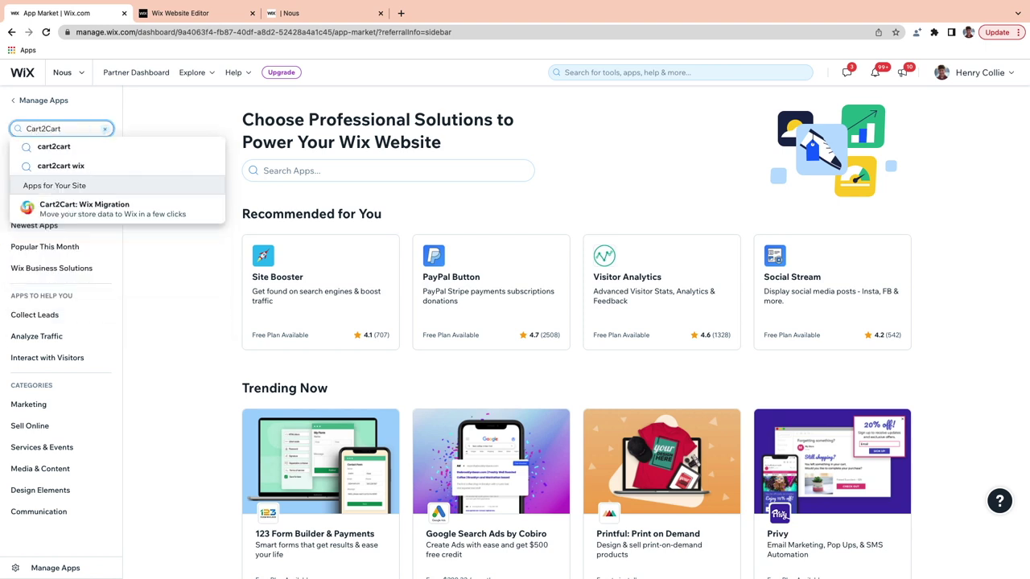
key("Return")
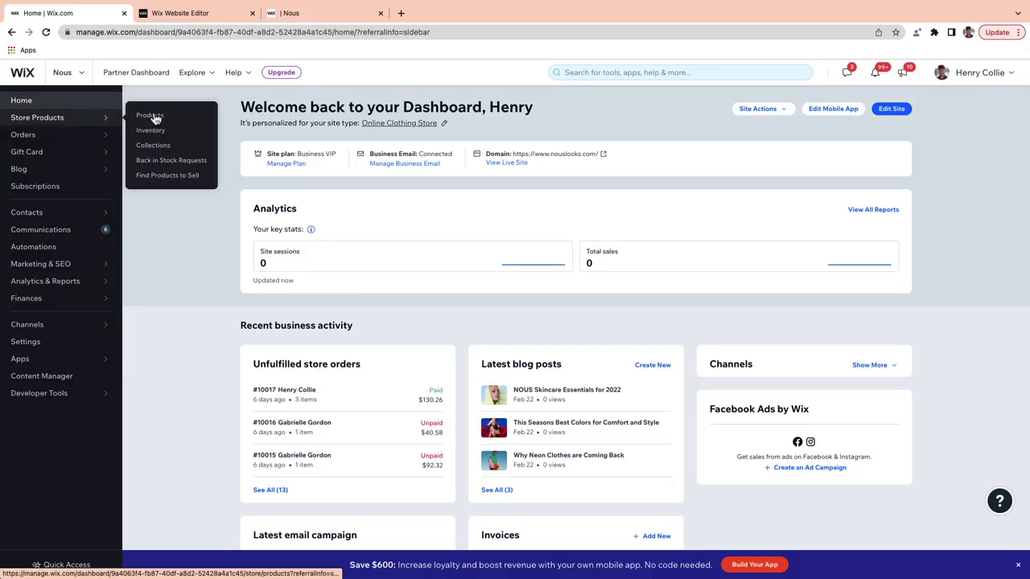
Go to the store's product list and download the blank Wix CSV template for importing products
left_click(150, 116)
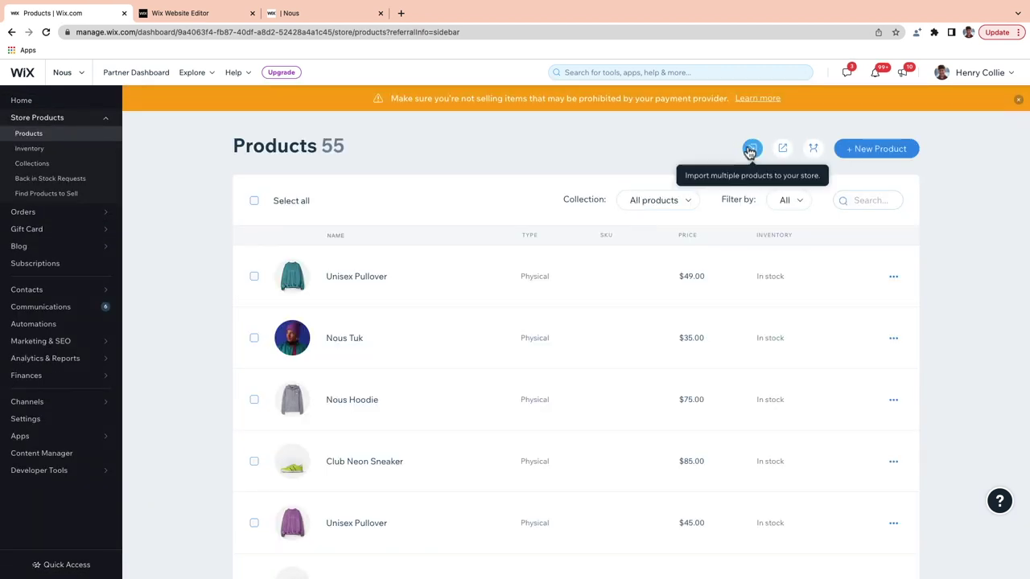
left_click(750, 150)
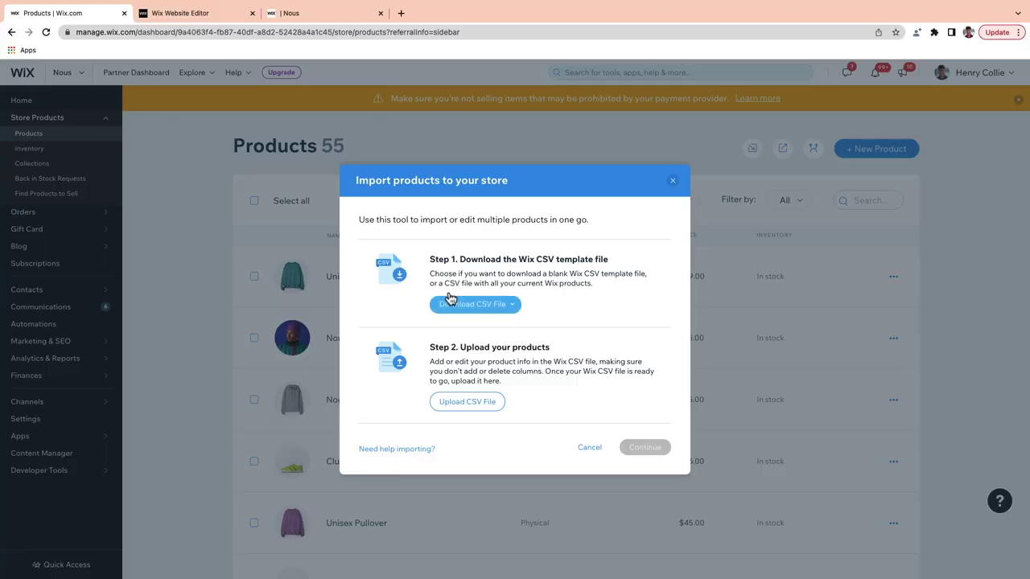
left_click(449, 298)
left_click(477, 334)
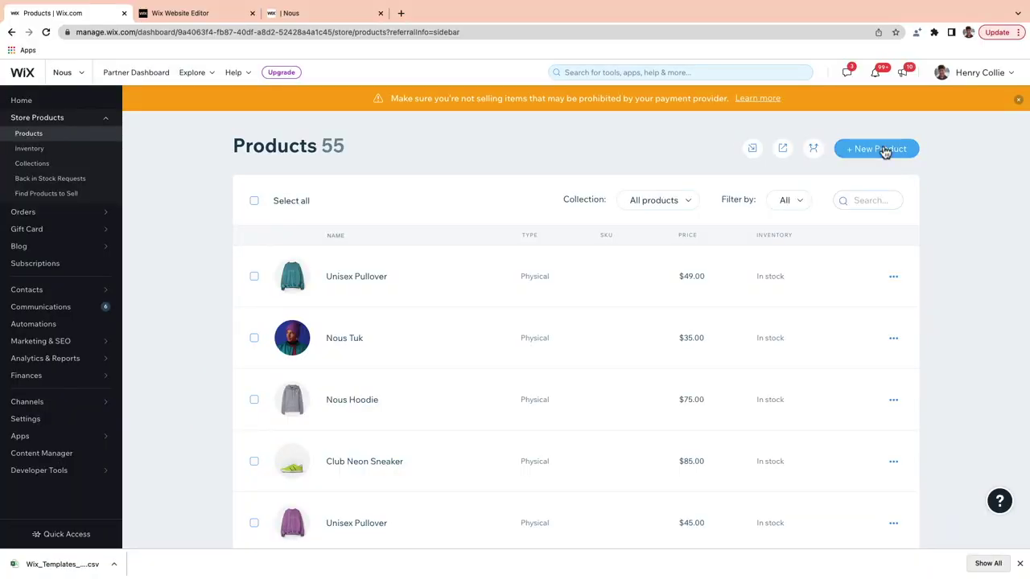
Start a new physical product in the store and name it Unisex Pullover
left_click(884, 152)
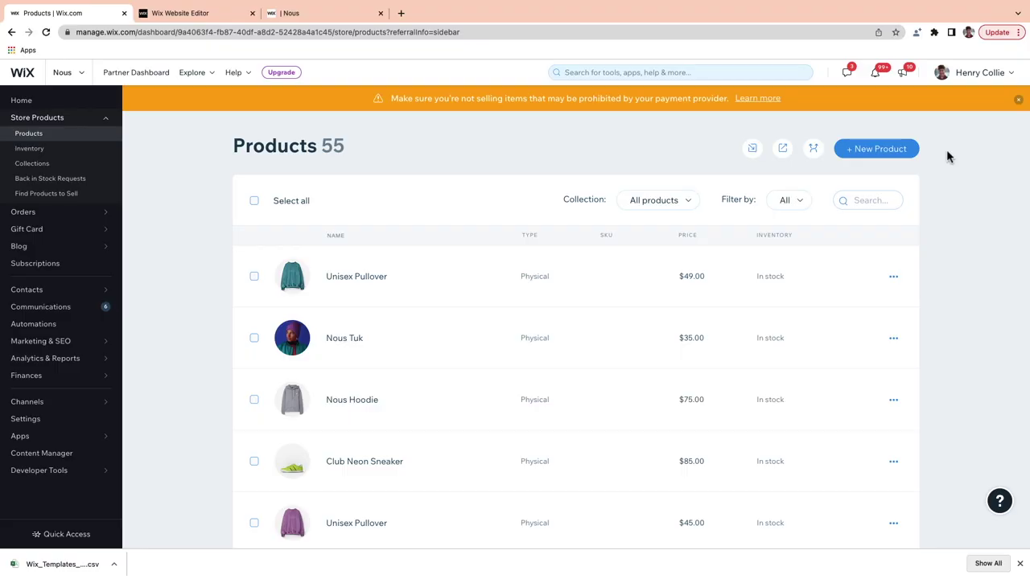
left_click(28, 196)
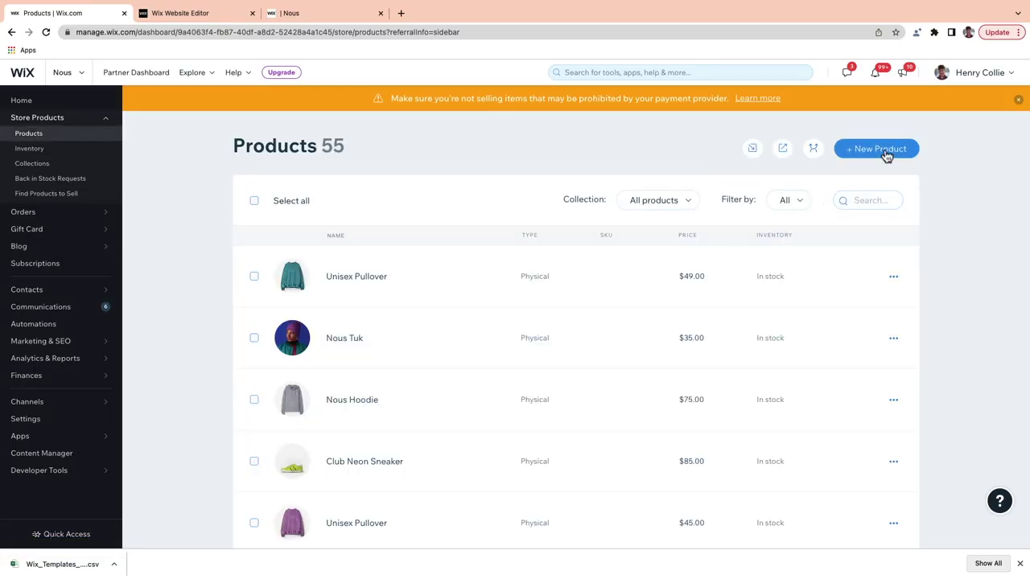
left_click(886, 154)
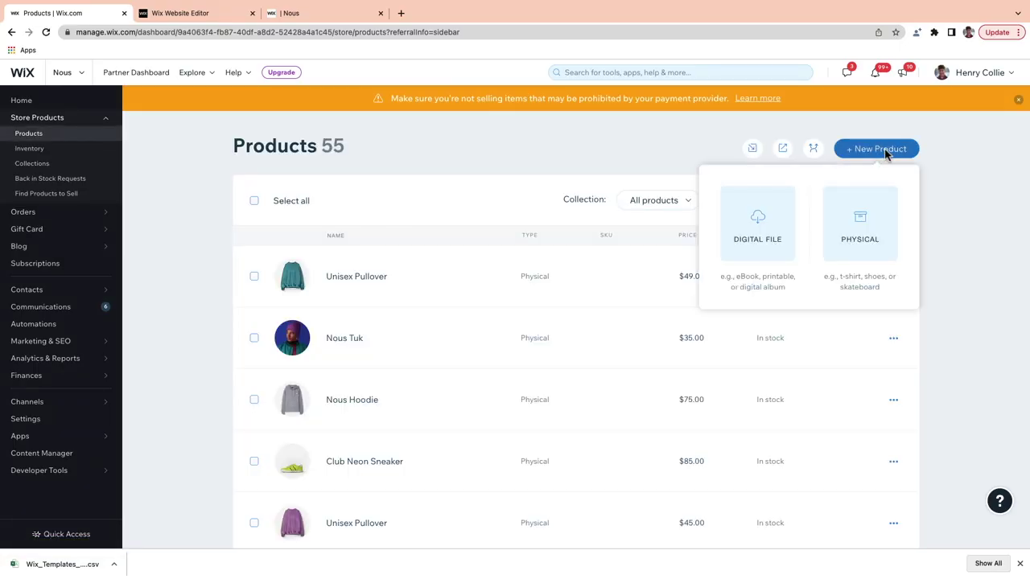
left_click(847, 231)
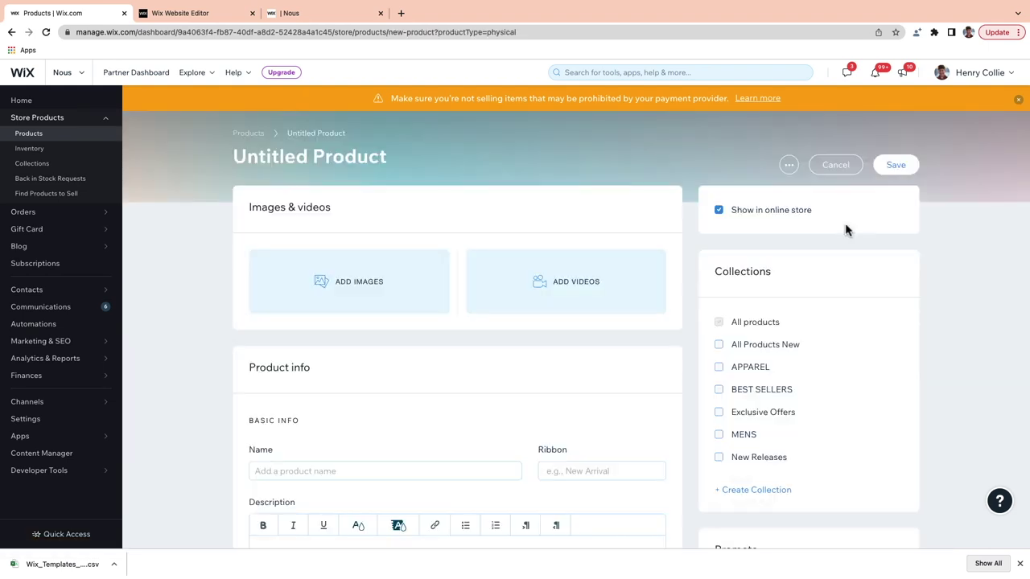
left_click(297, 167)
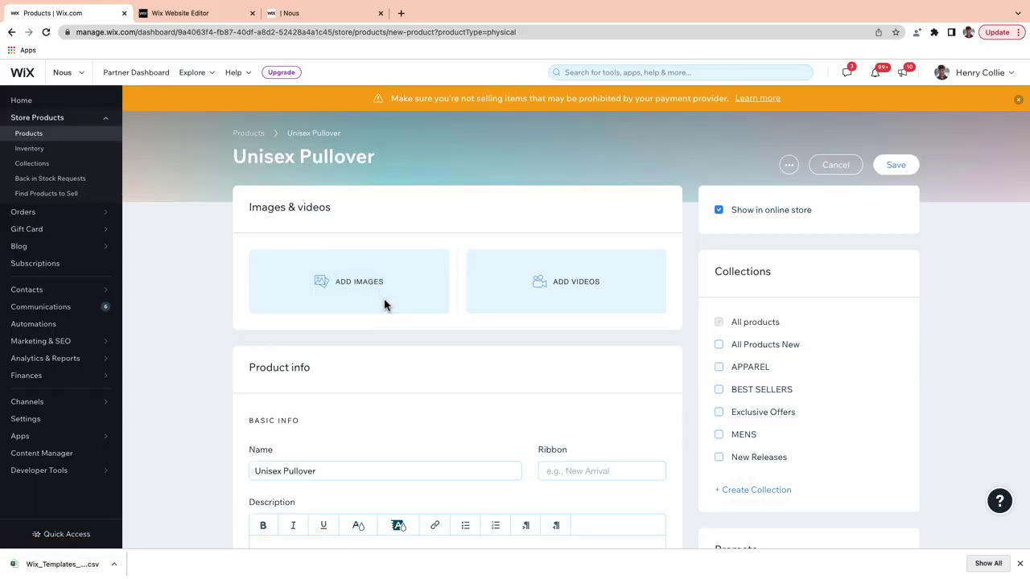
Add the turquoise, mockup, red and purple unisex pullover images from the site's product folder to the product
left_click(384, 302)
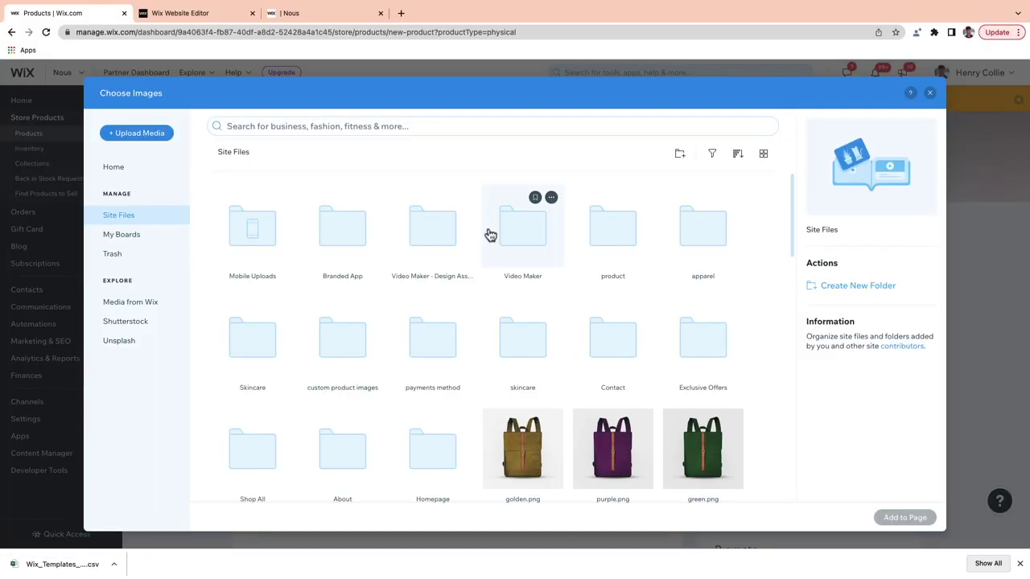
double_click(587, 239)
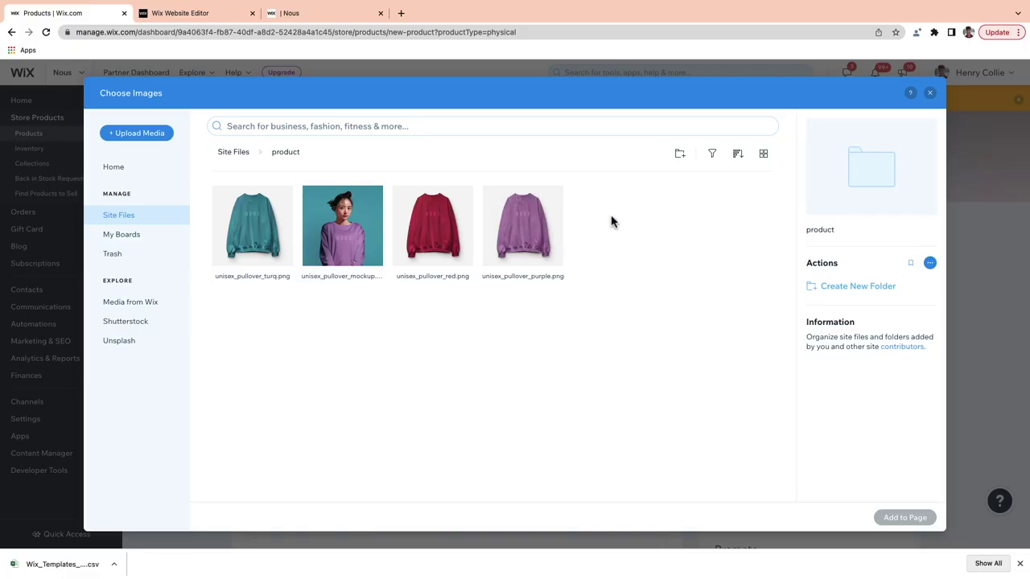
left_click(523, 221)
left_click_drag(432, 221, 237, 229)
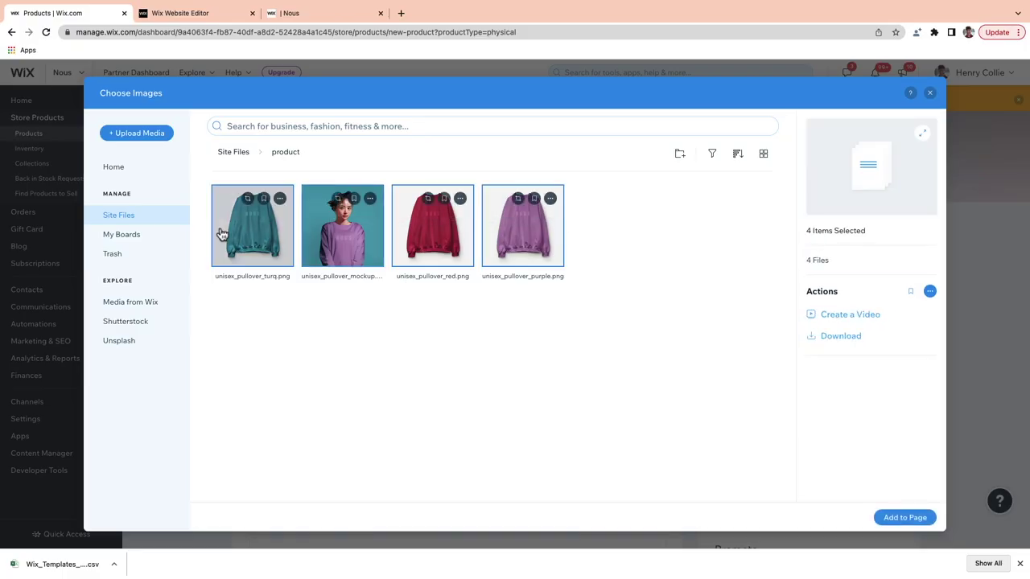
left_click(885, 519)
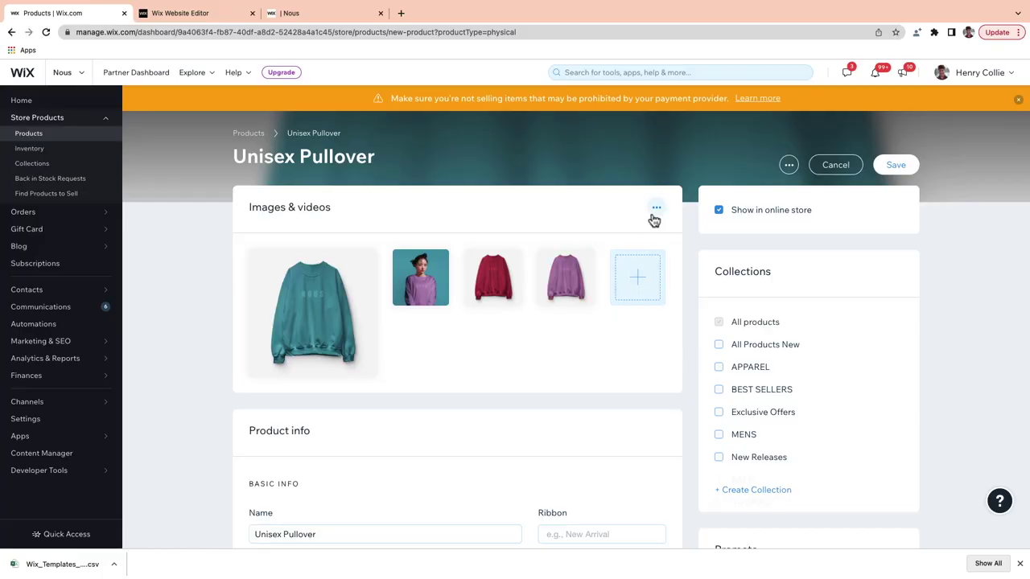
Set the alt text of the model image to "Model wearing purple NOUS pullover"
left_click(656, 209)
left_click(659, 161)
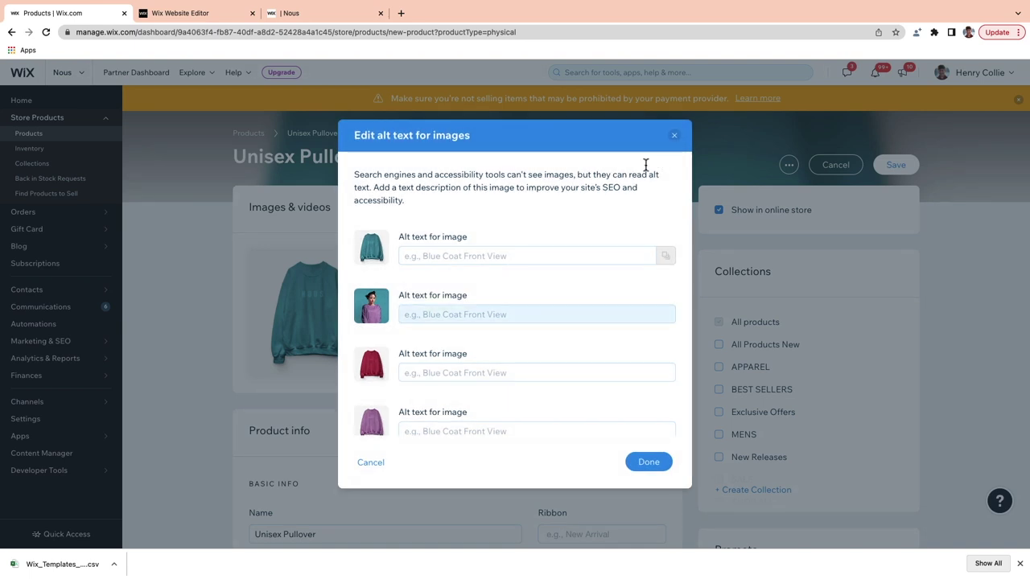
left_click(432, 314)
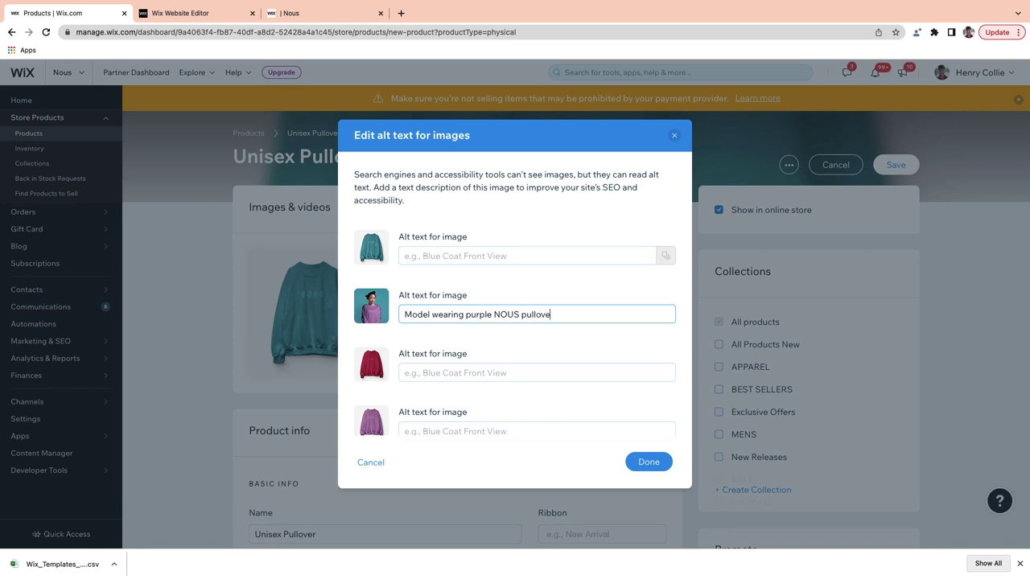
left_click(650, 462)
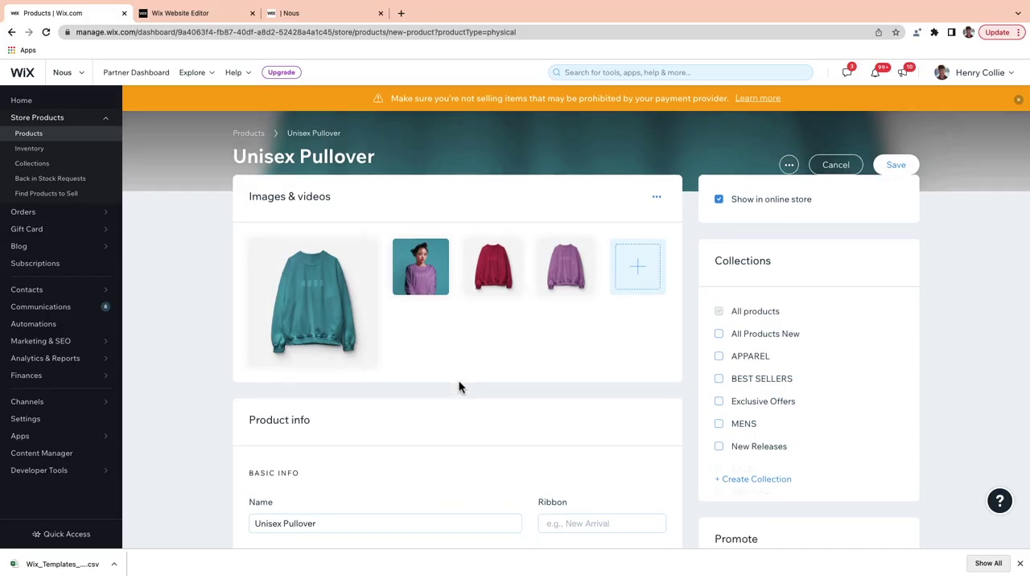
Add an "On Sale" ribbon to the pullover and set its brand to NOUS
scroll(459, 387, "down", 3)
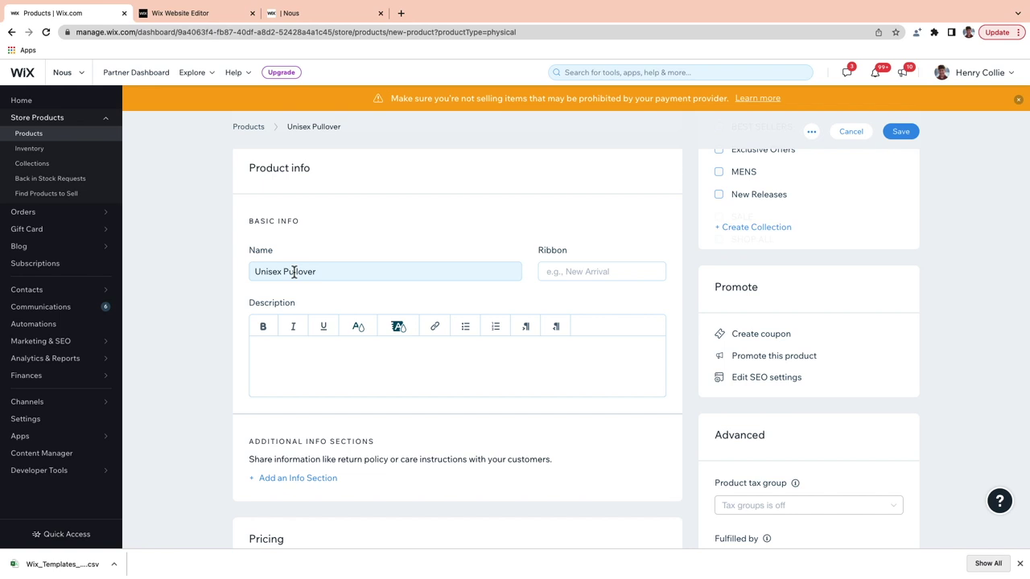
left_click(608, 271)
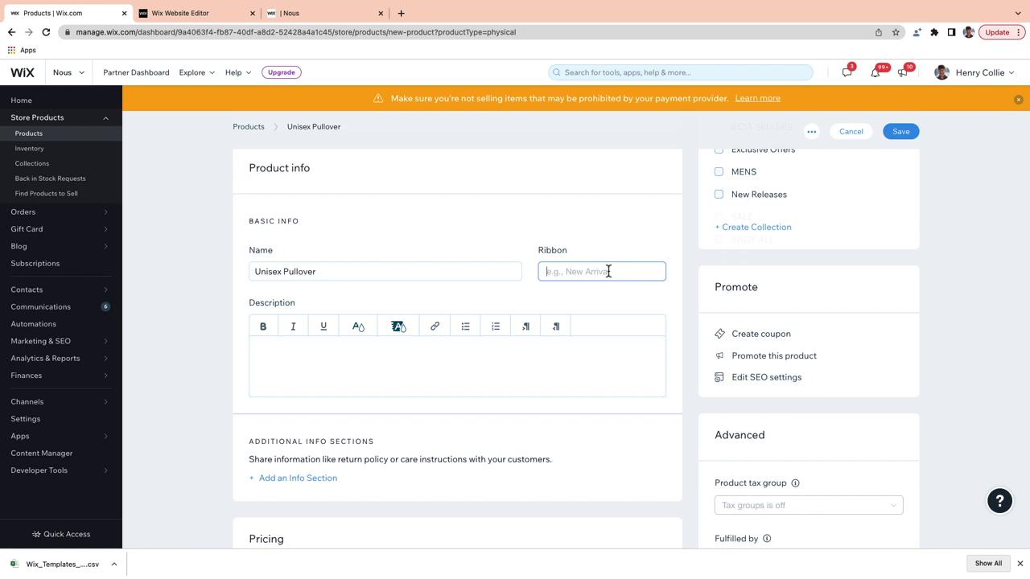
type("On Sale")
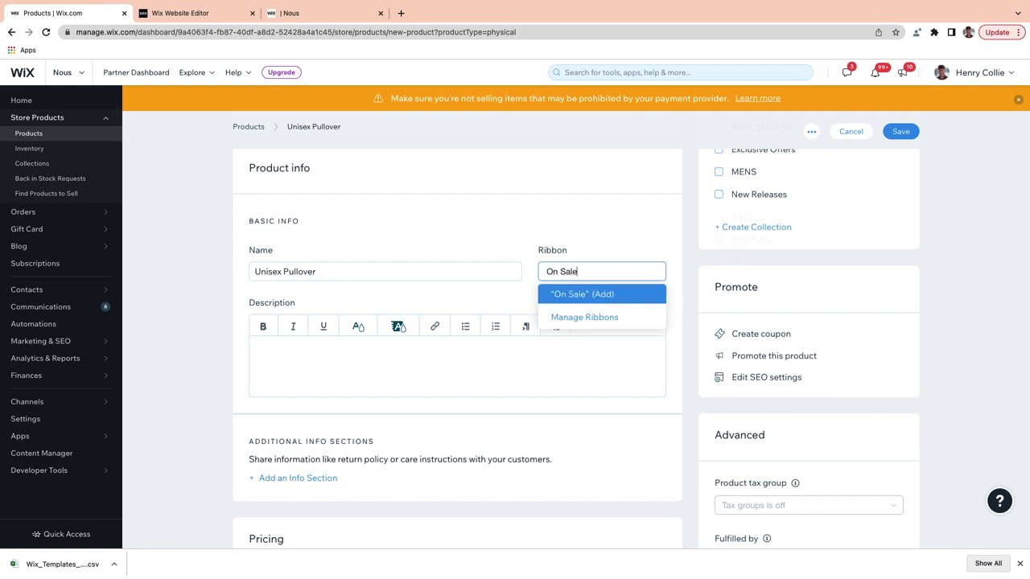
key("Return")
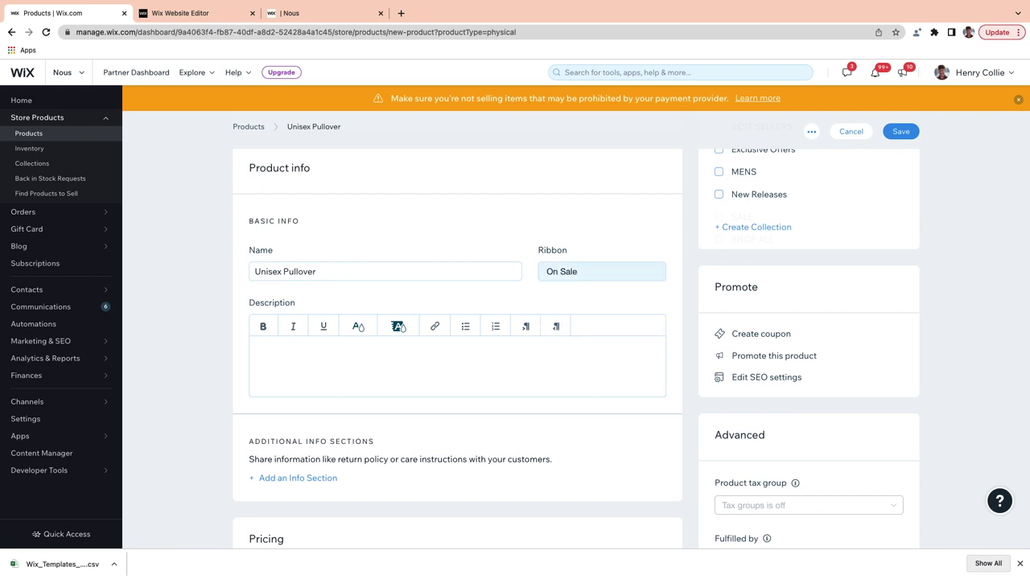
scroll(666, 261, "down", 6)
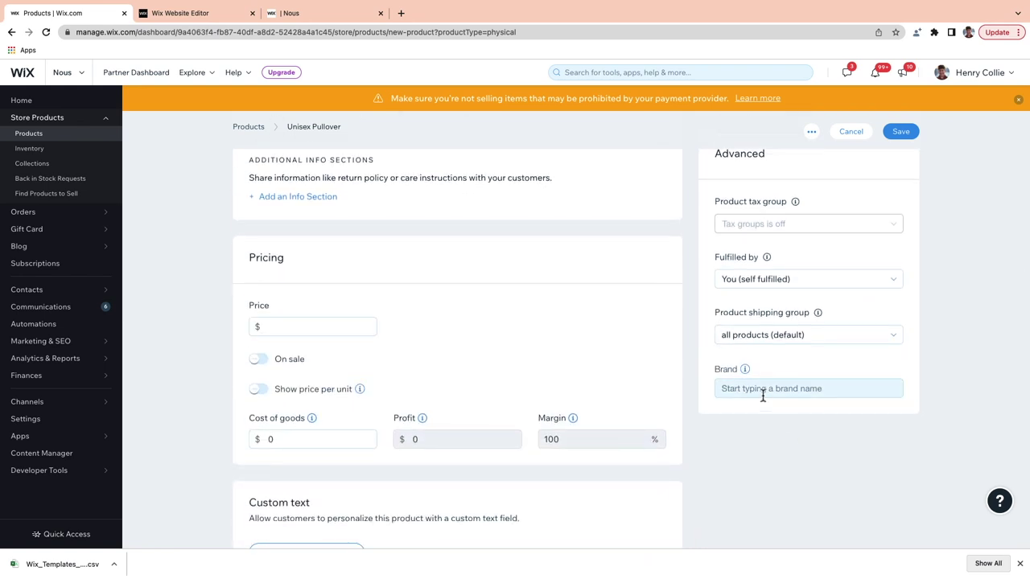
left_click(762, 390)
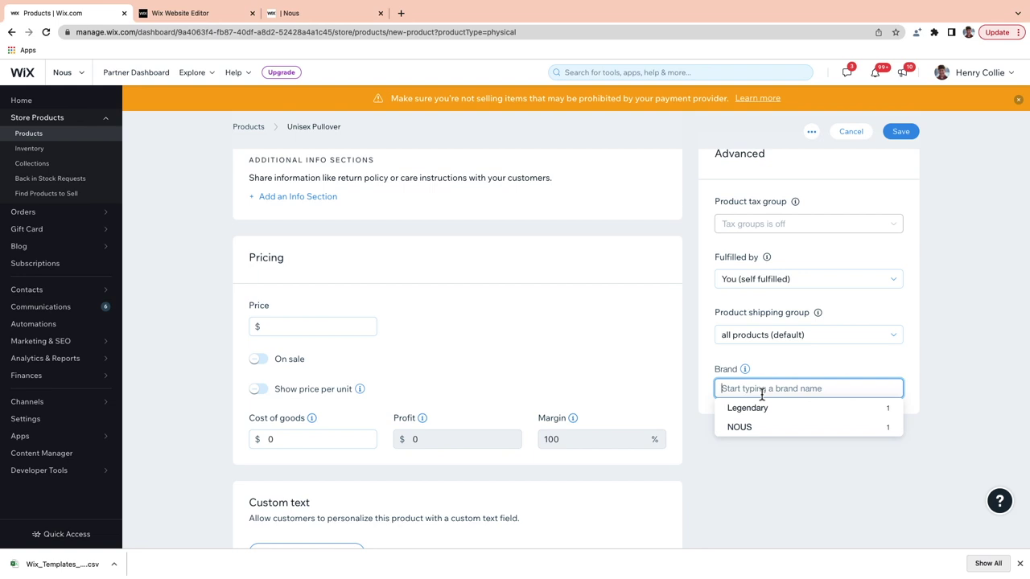
left_click(759, 427)
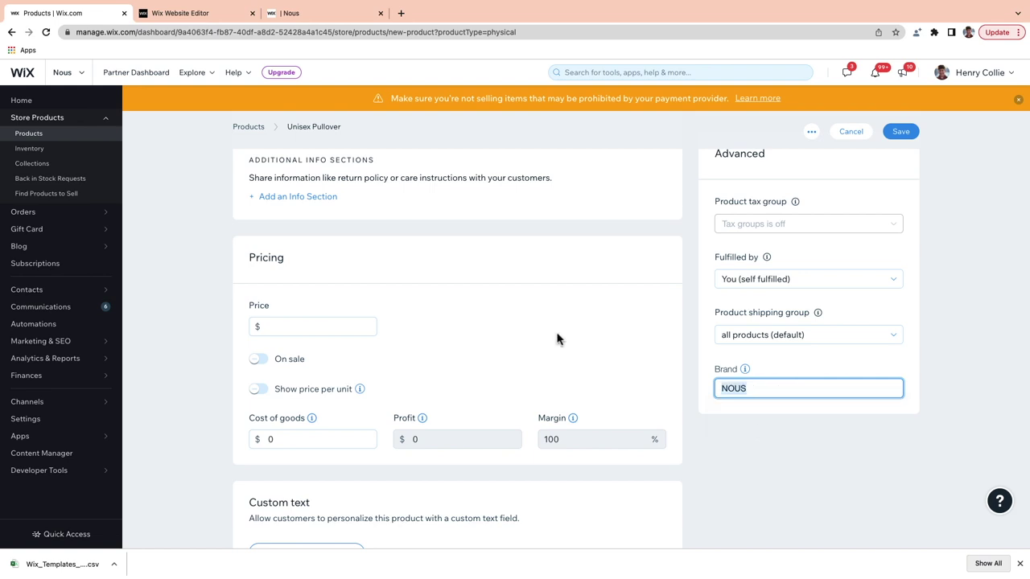
Write a product description covering the pullover's 100% organic cotton, NOUS chest lettering, relaxed fit, ribbed cuffs and lilac, teal and rust colors
scroll(557, 338, "up", 3)
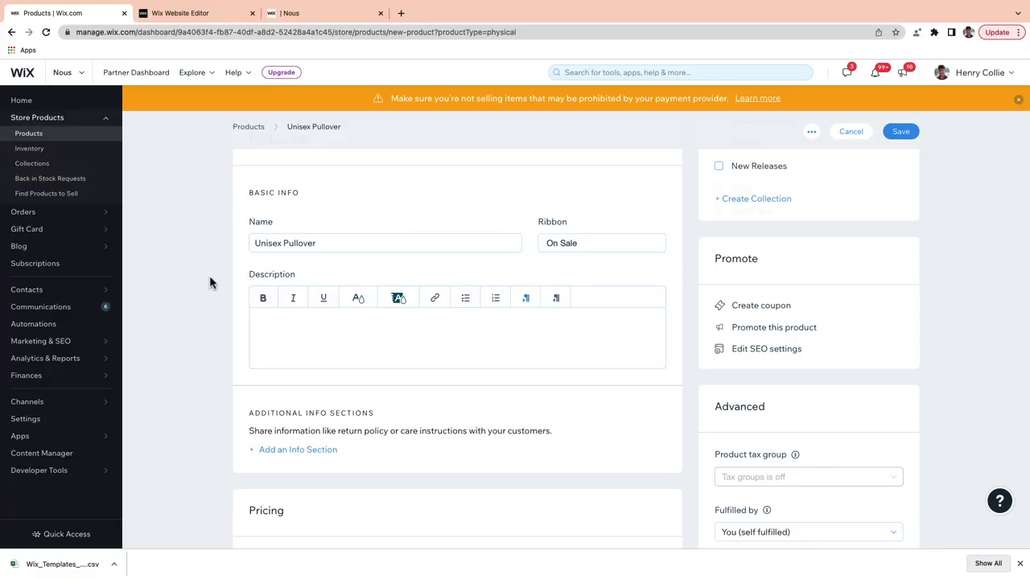
left_click(301, 337)
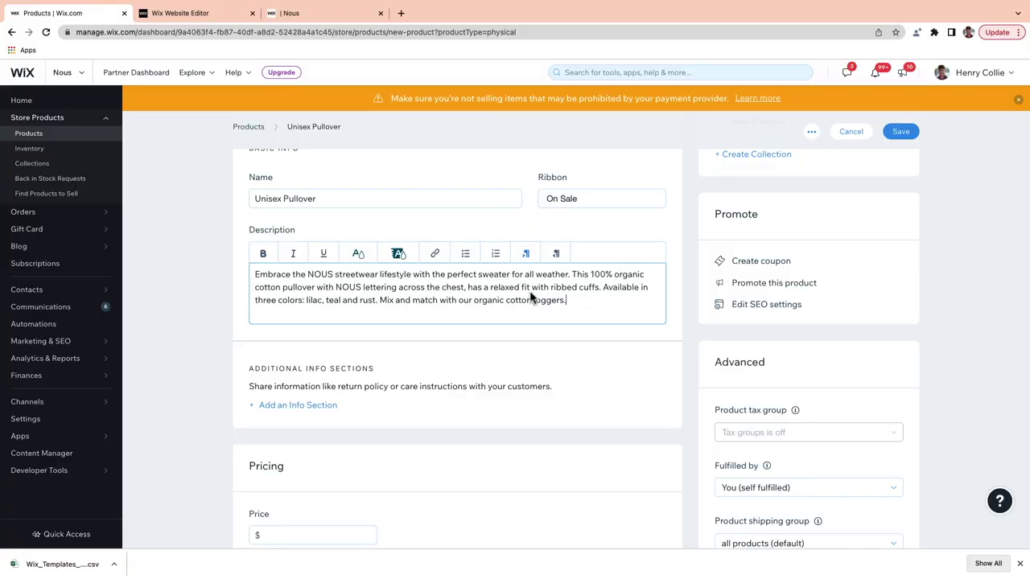
Set the pullover's price to $85 and its cost of goods to $25
scroll(385, 336, "down", 1)
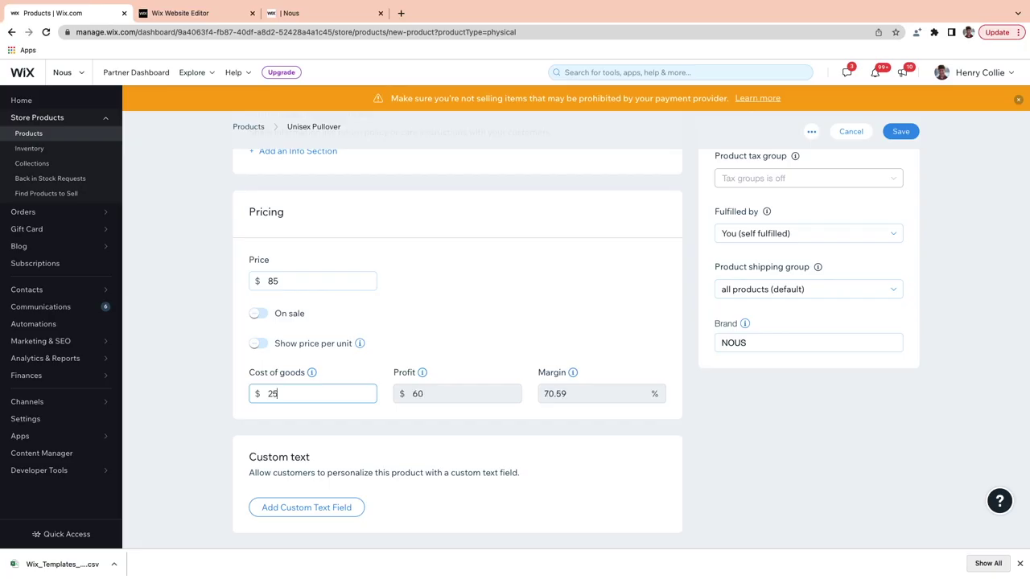
scroll(388, 244, "down", 1)
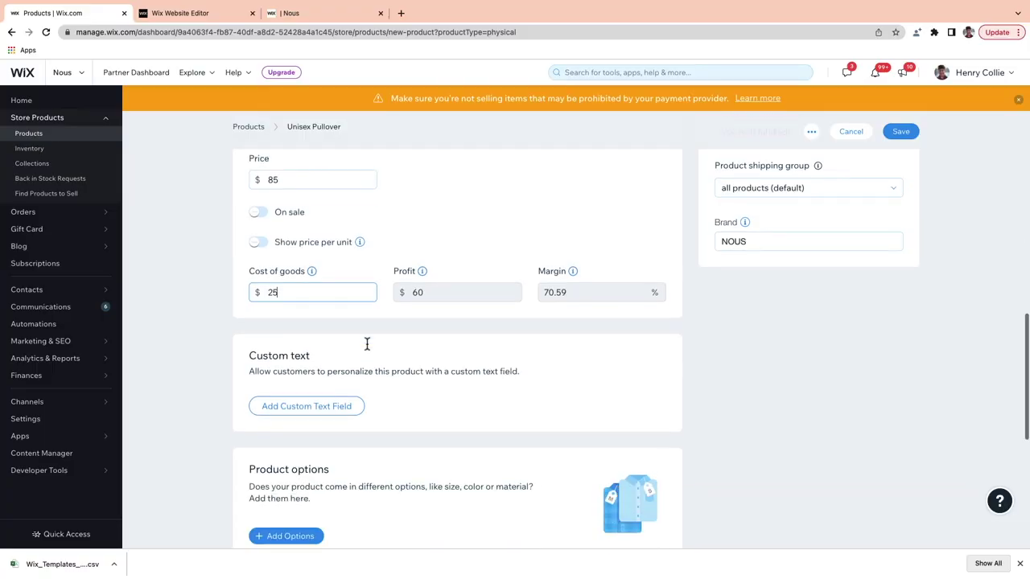
scroll(367, 345, "down", 3)
scroll(366, 348, "down", 3)
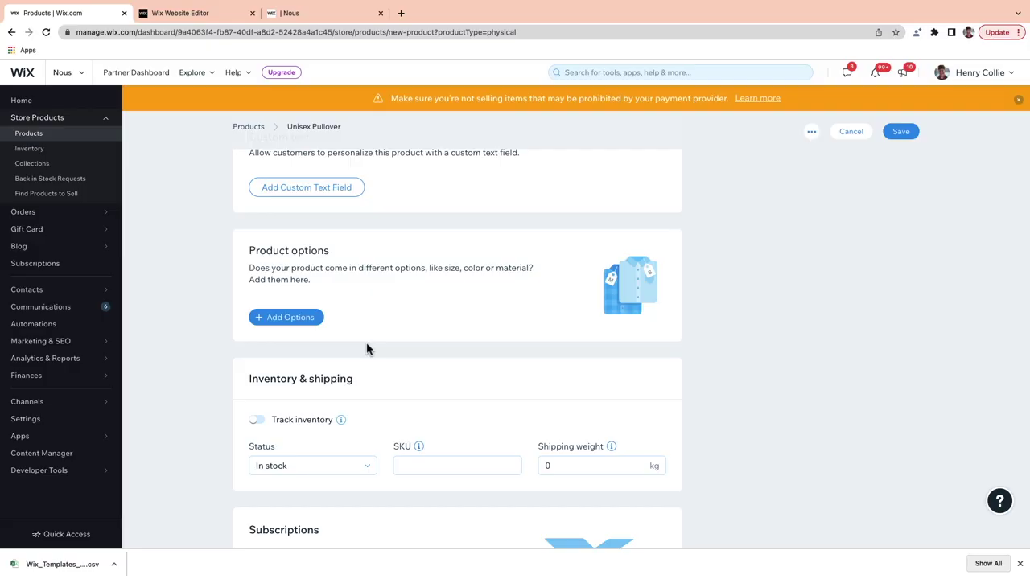
Start a new product option named Color for the pullover with Purple as its first choice
left_click(287, 318)
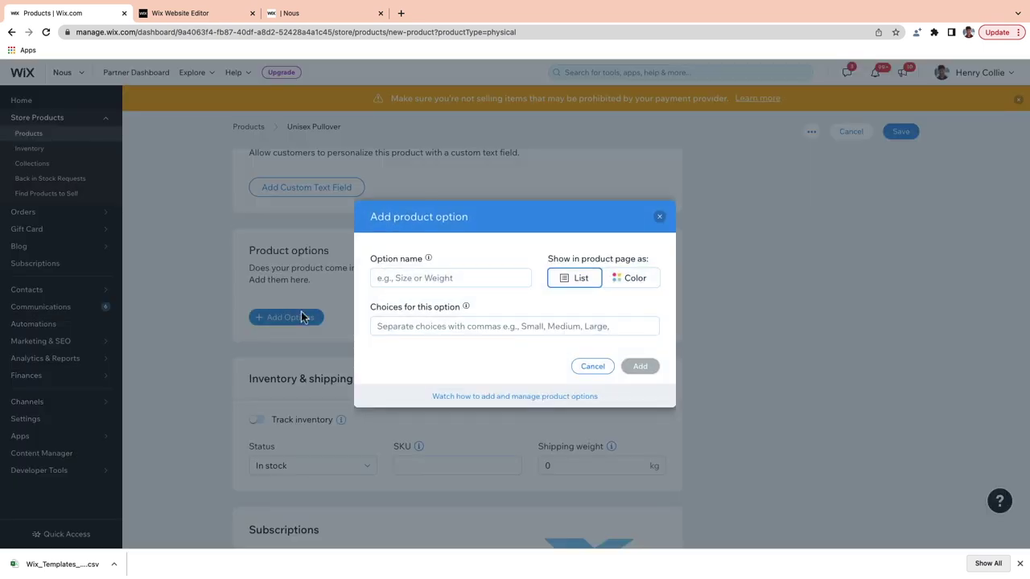
left_click(412, 282)
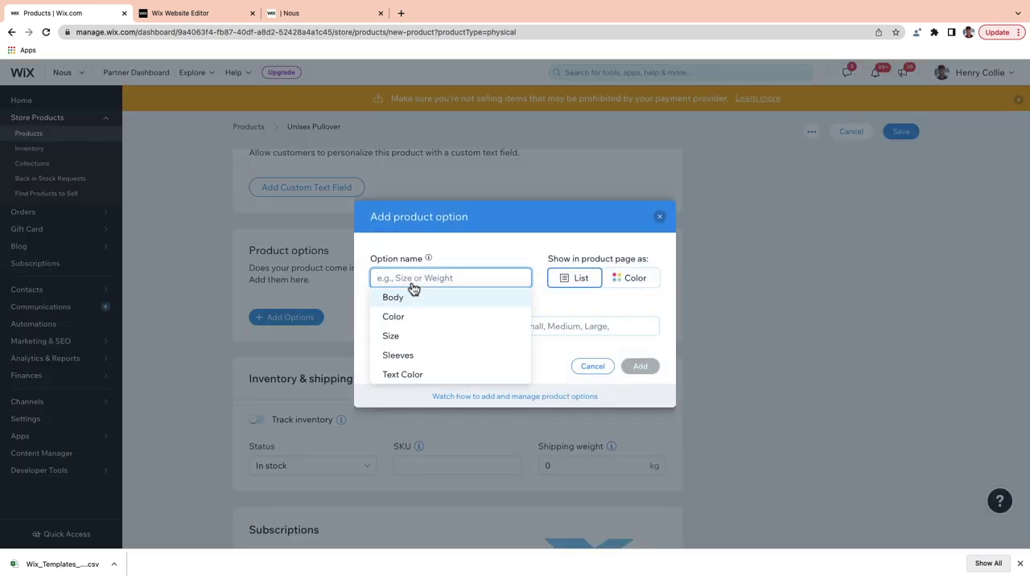
left_click(411, 317)
left_click(439, 325)
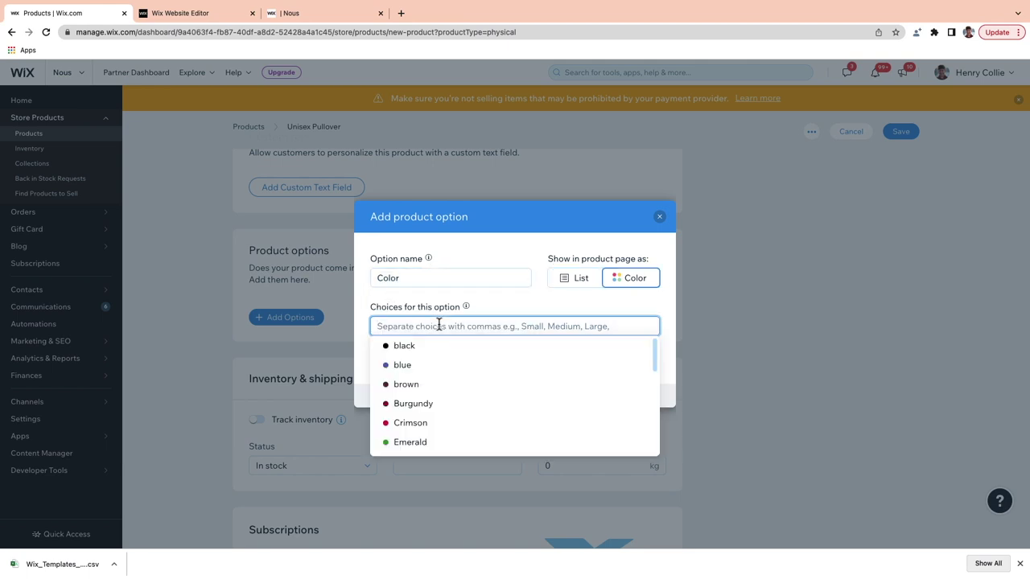
type("Pur")
key("Return")
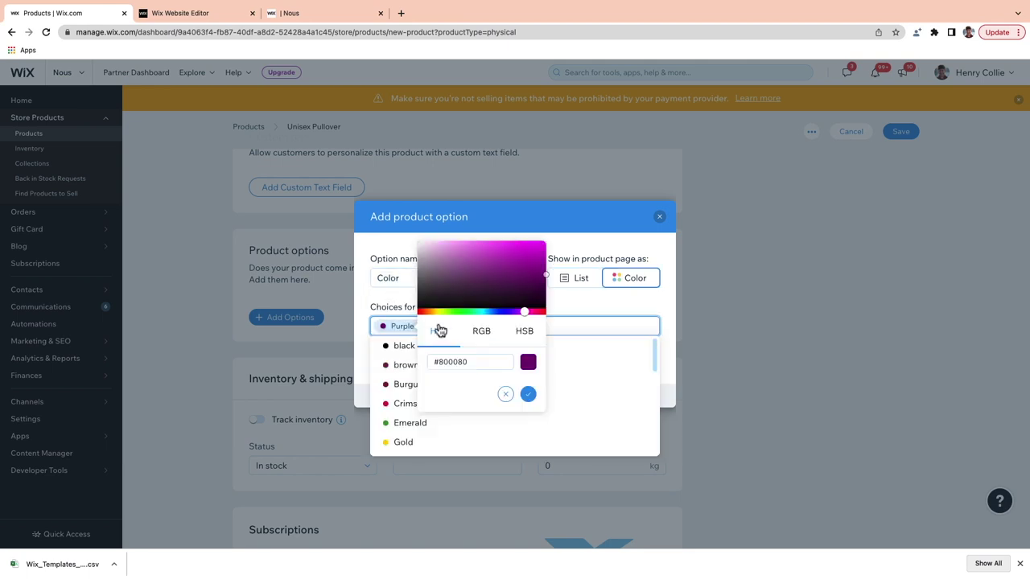
Include Red and Turquoise as further color choices and add the Color option to the product
type("Red")
key("Return")
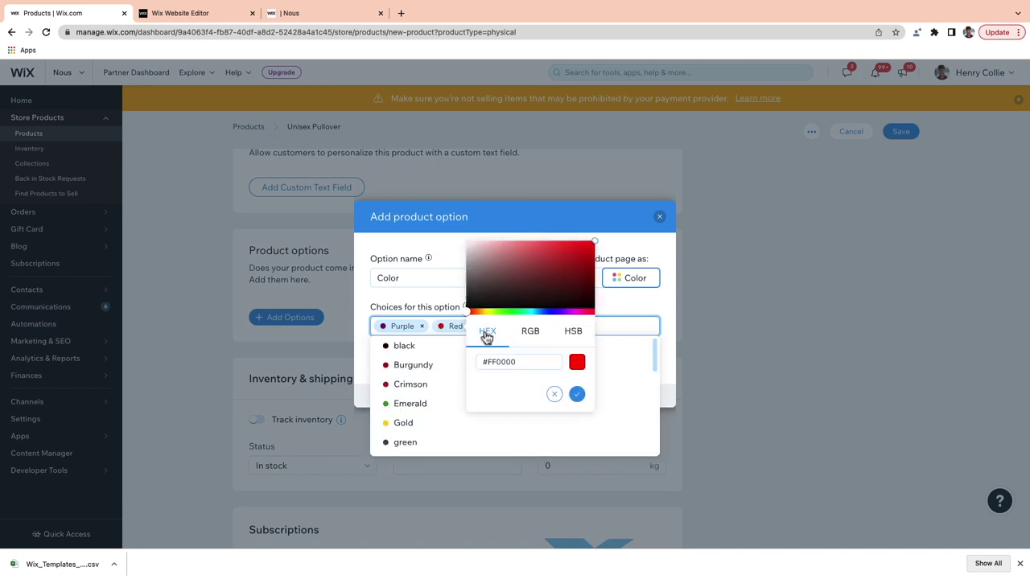
left_click(577, 394)
left_click(533, 331)
type("Tu")
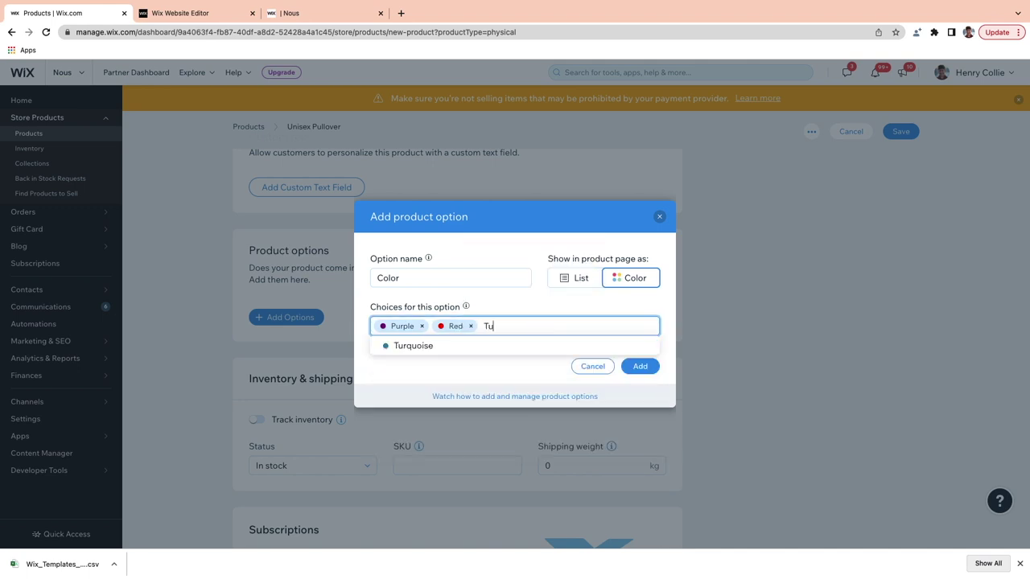
key("Return")
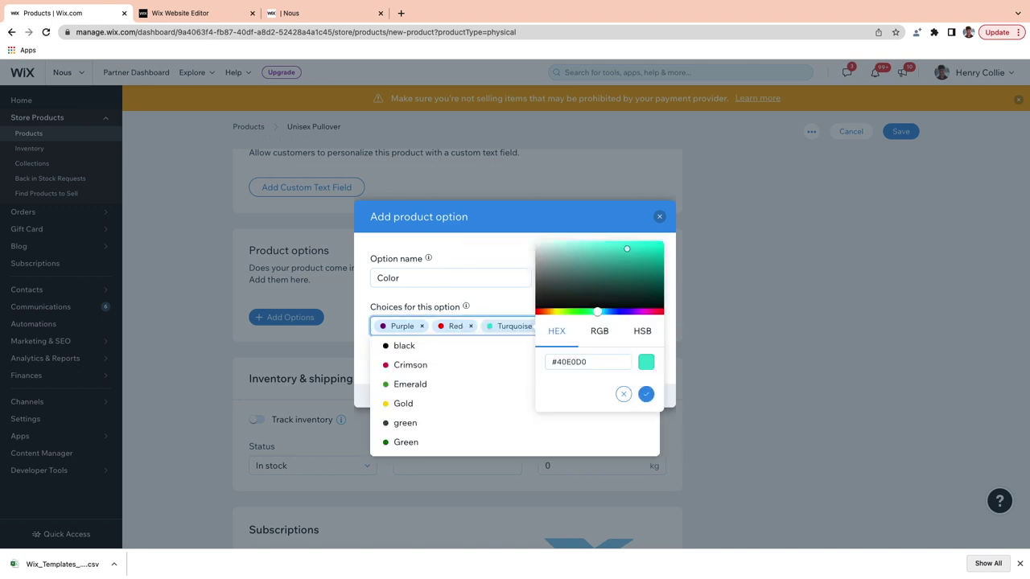
left_click(647, 393)
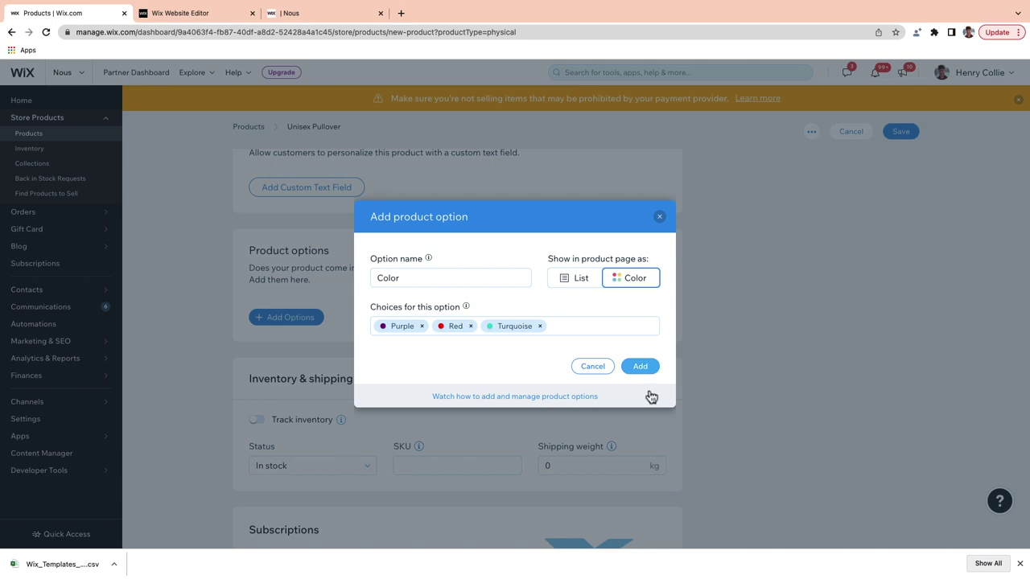
key("Return")
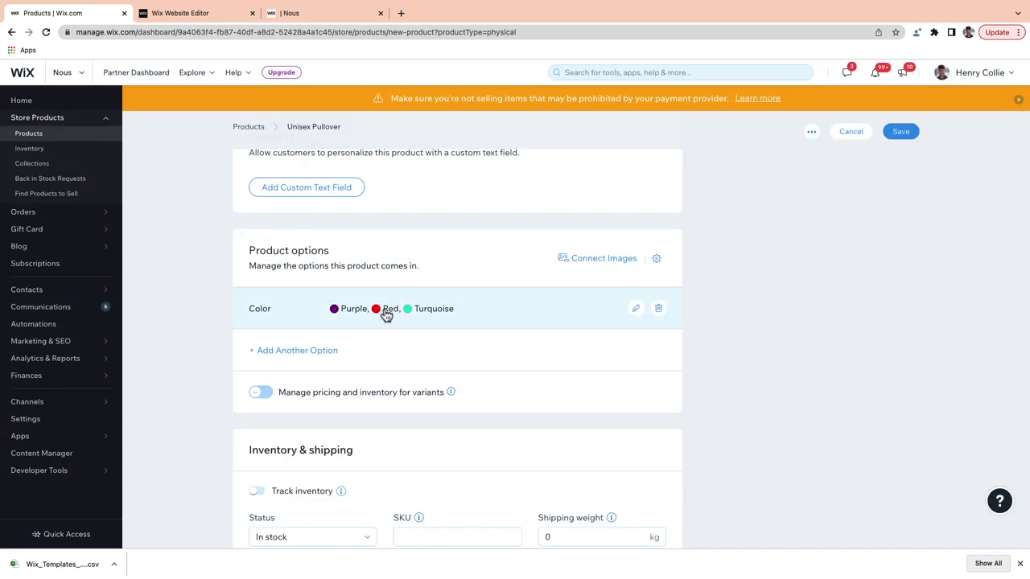
Add a second product option named Size with the choices Small, Medium and Large
left_click(291, 350)
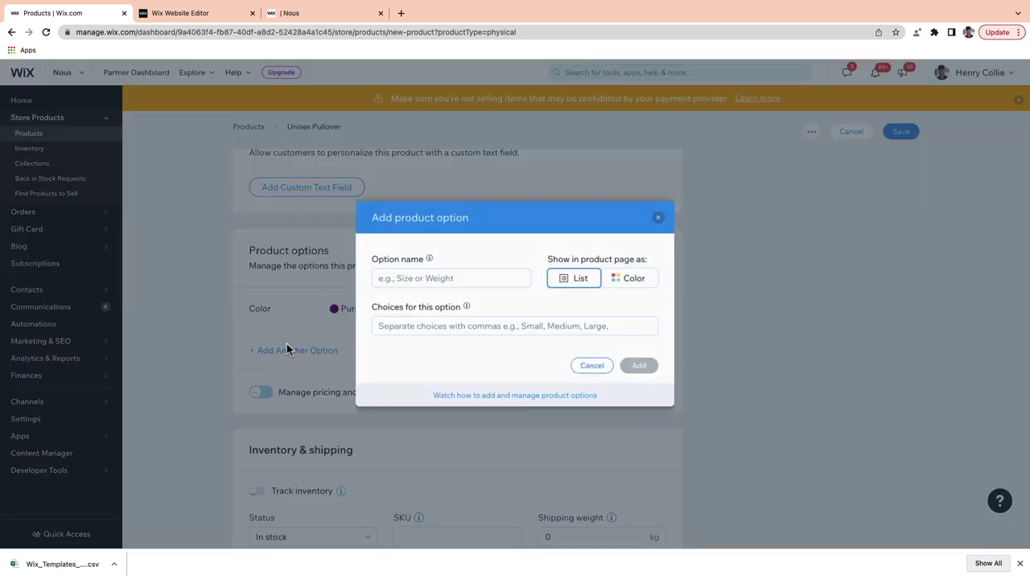
left_click(390, 282)
left_click(393, 317)
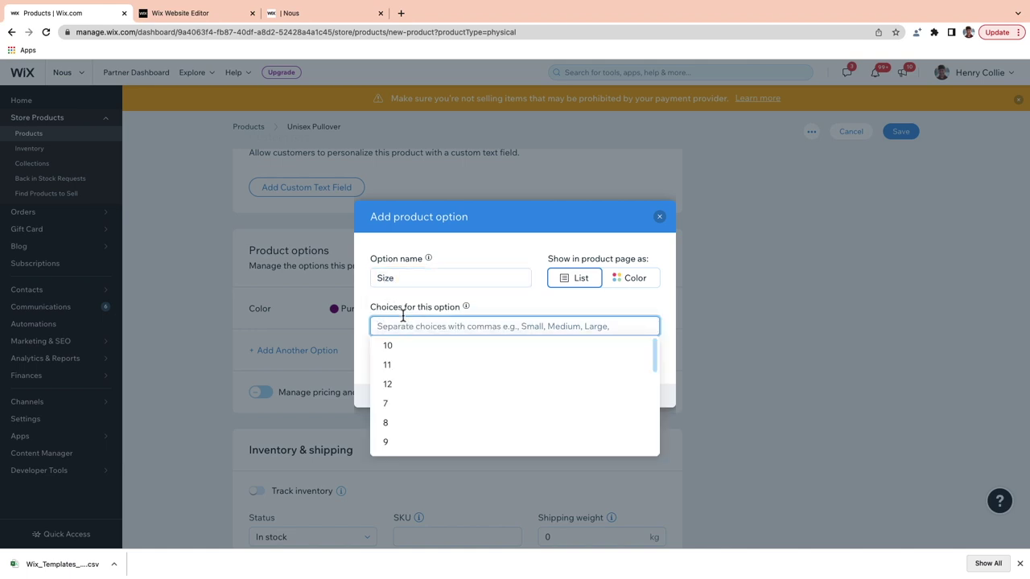
type("Small")
key("Return")
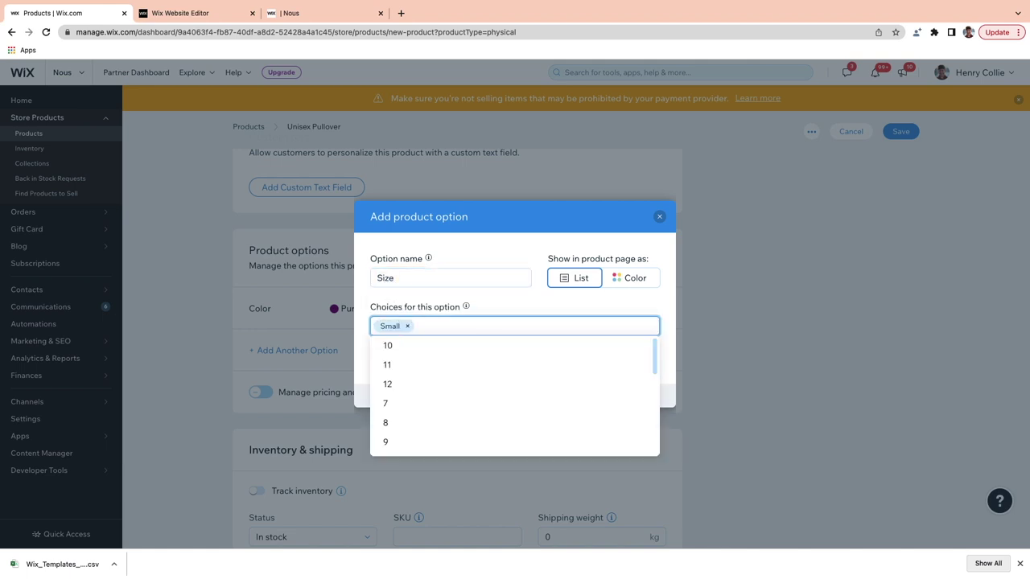
type("Medium")
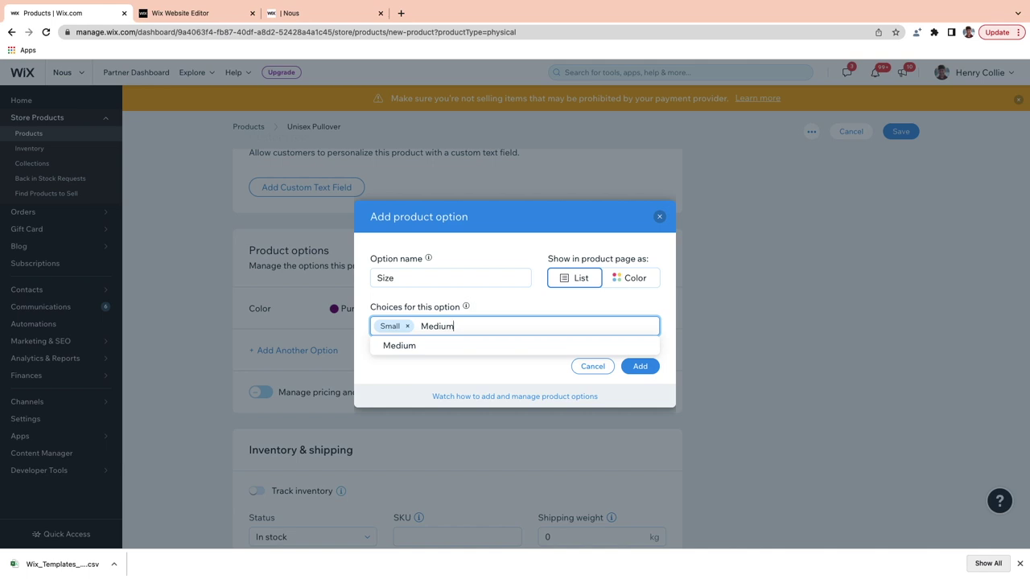
key("Return")
type("Large")
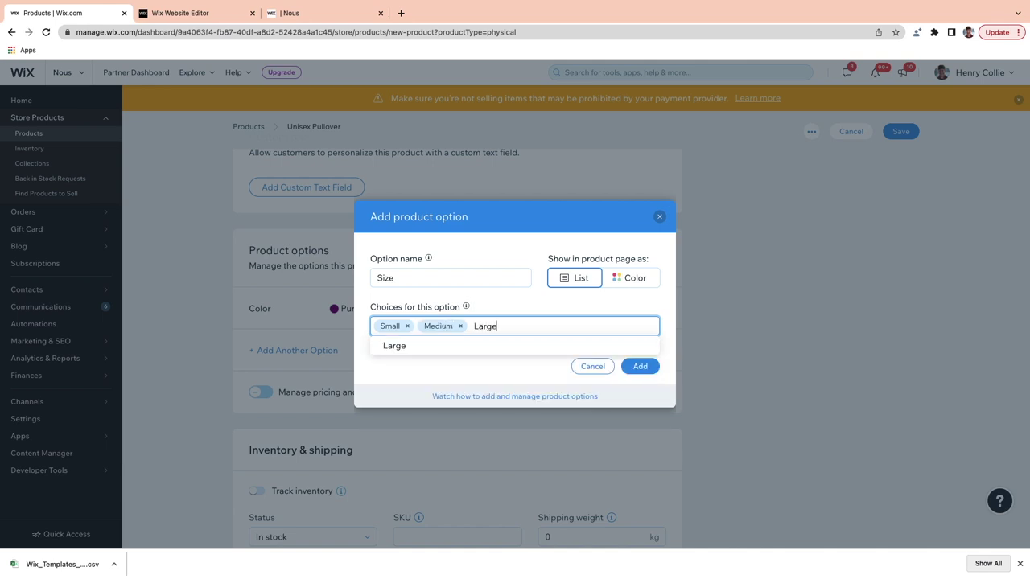
key("Return")
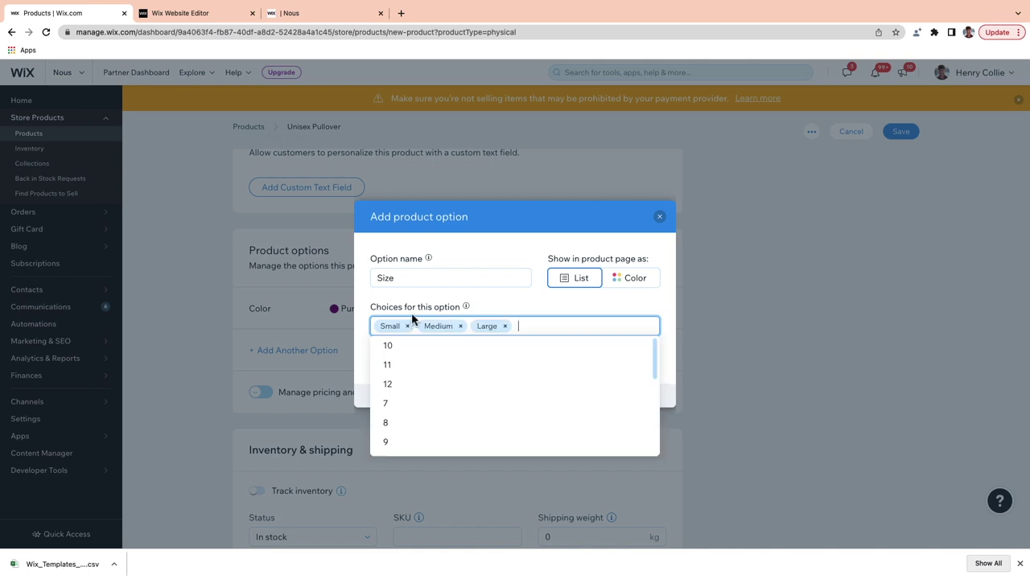
left_click(639, 367)
Enable pricing and inventory management for variants, and give the Red | Small variant a price difference of -5 and a cost of goods of $20
left_click(259, 434)
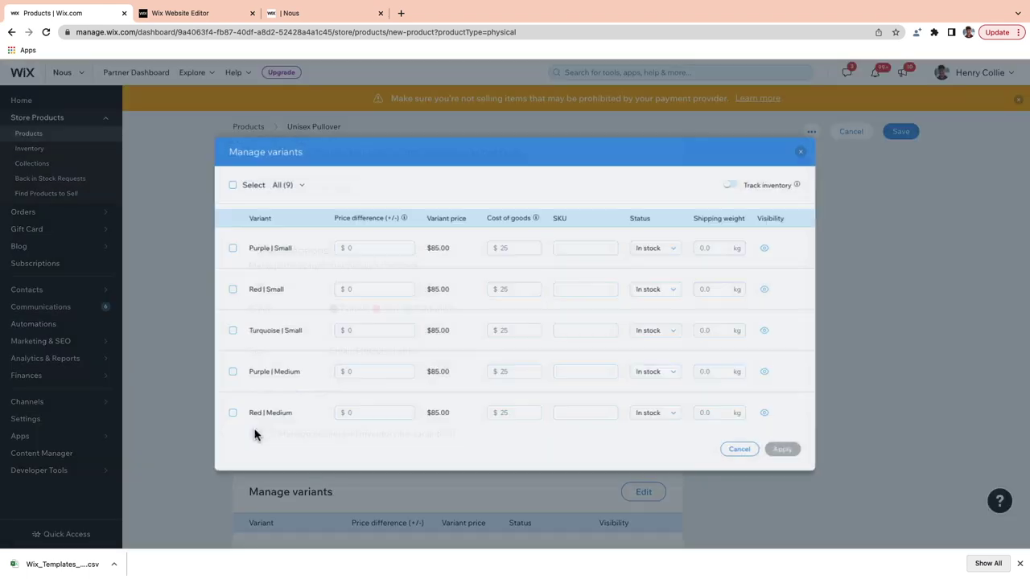
scroll(305, 340, "down", 4)
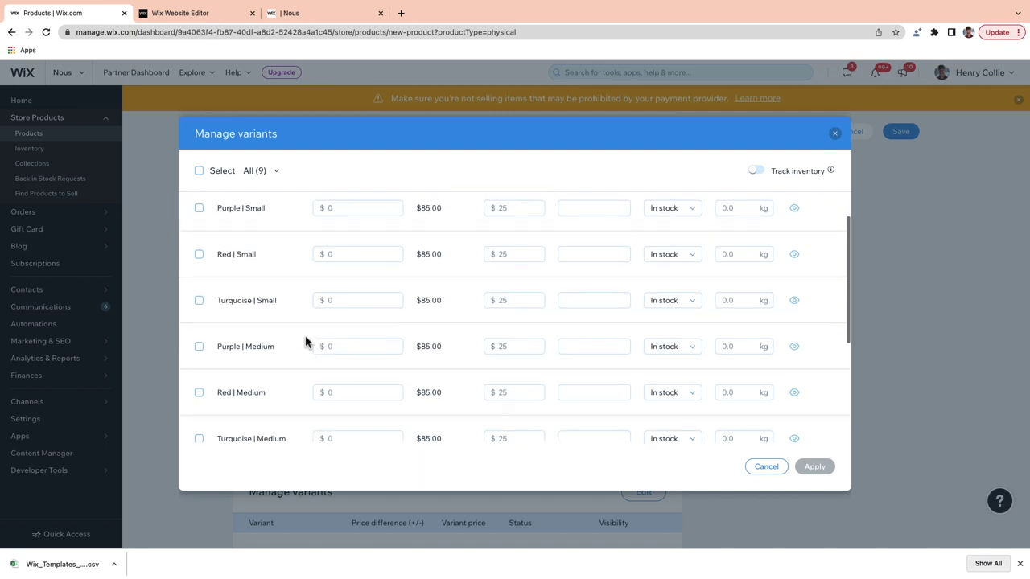
scroll(305, 340, "up", 5)
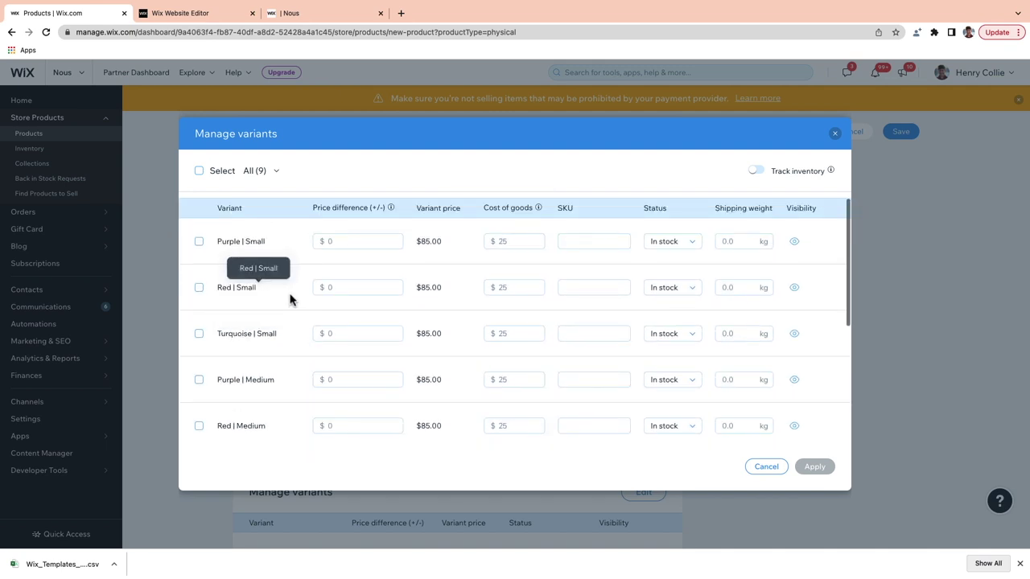
left_click(348, 292)
type("-")
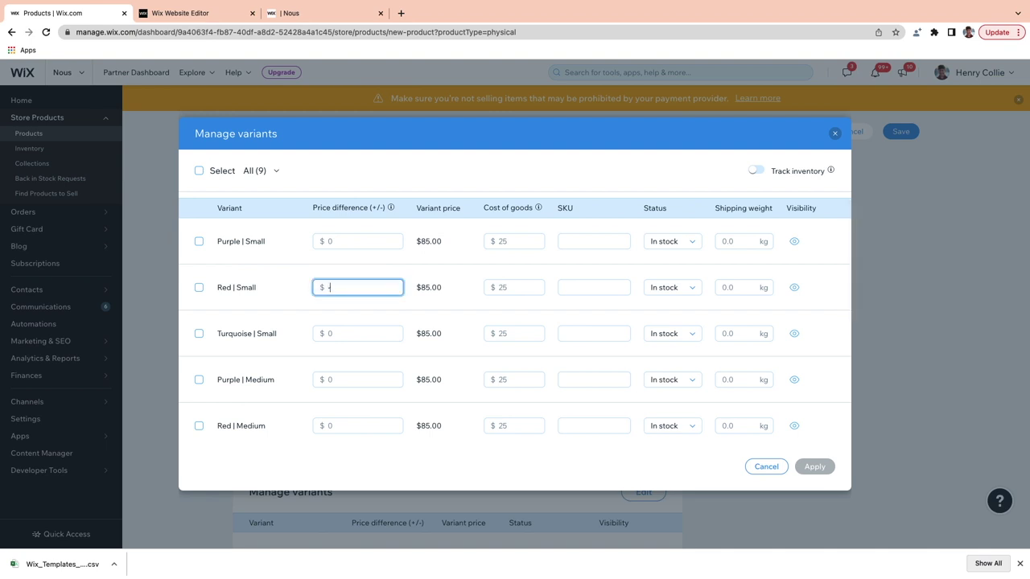
type("5")
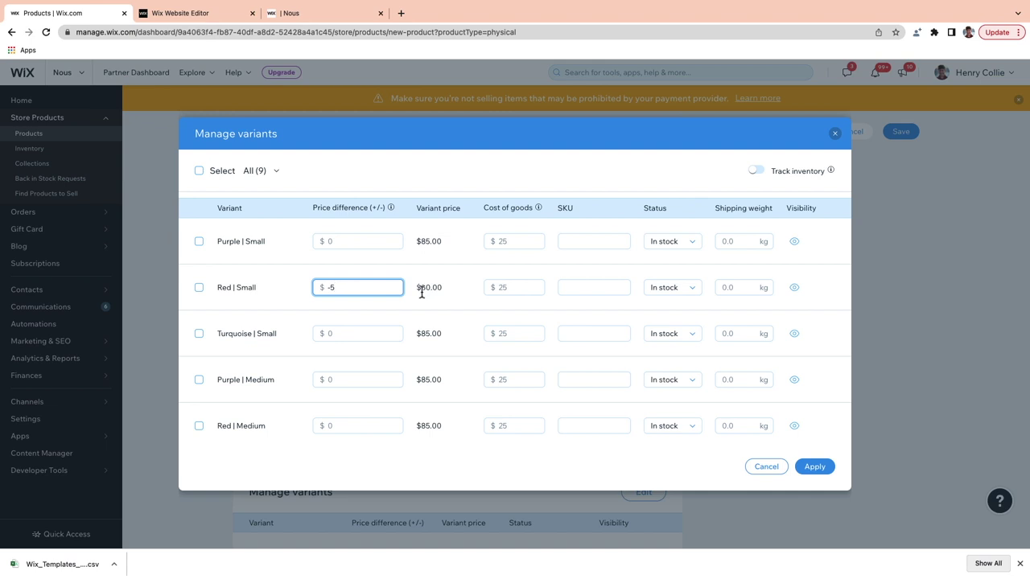
left_click(519, 292)
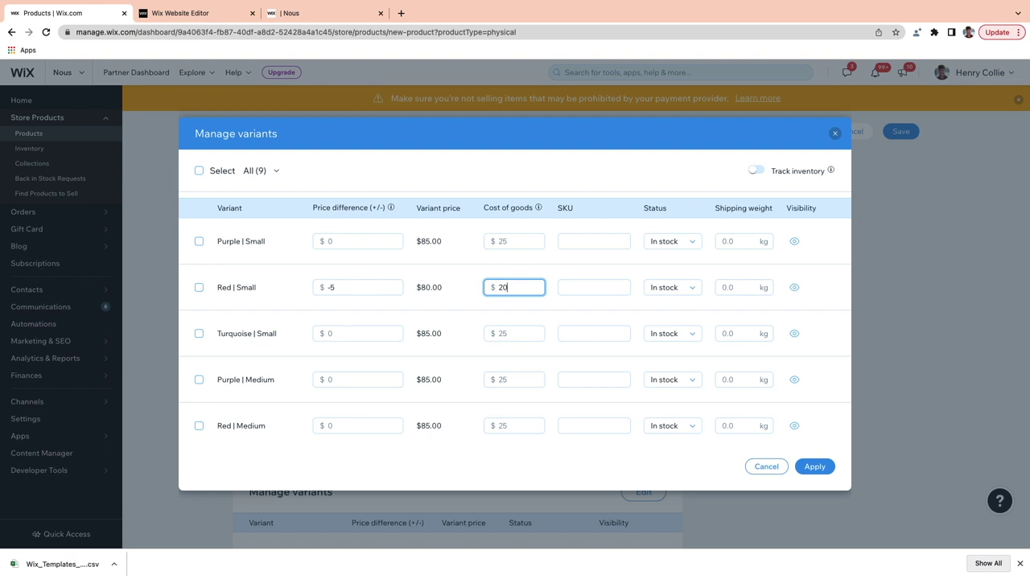
left_click(453, 293)
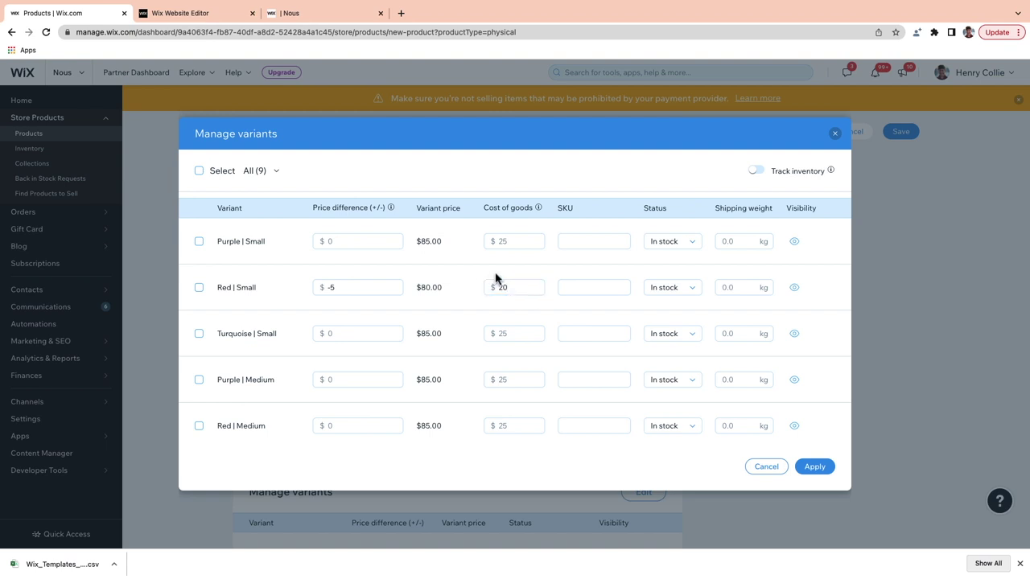
Give the Red | Small variant the SKU NSCN102331 and a shipping weight of .5 kg, and apply the variant changes
left_click(584, 287)
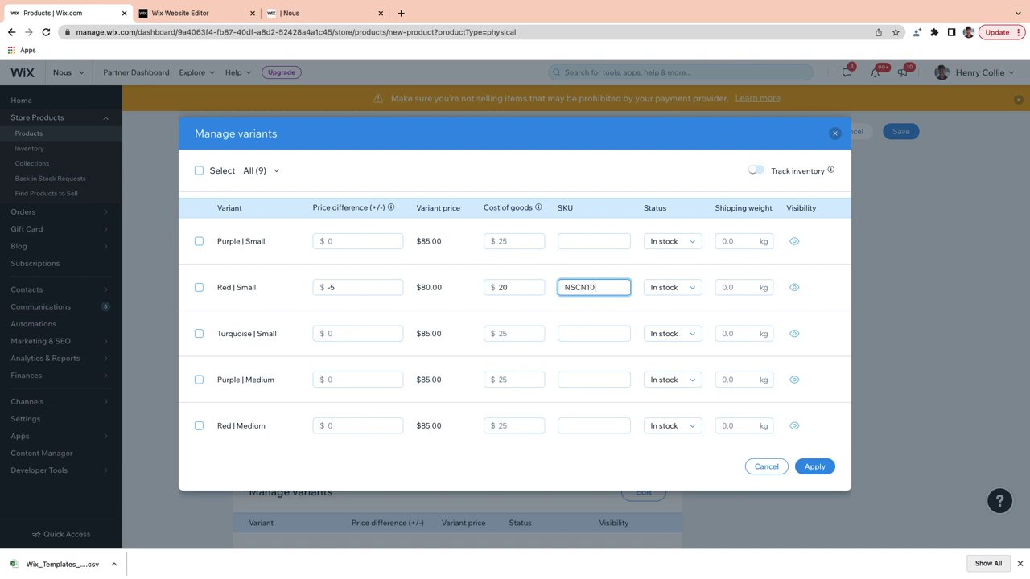
left_click(684, 291)
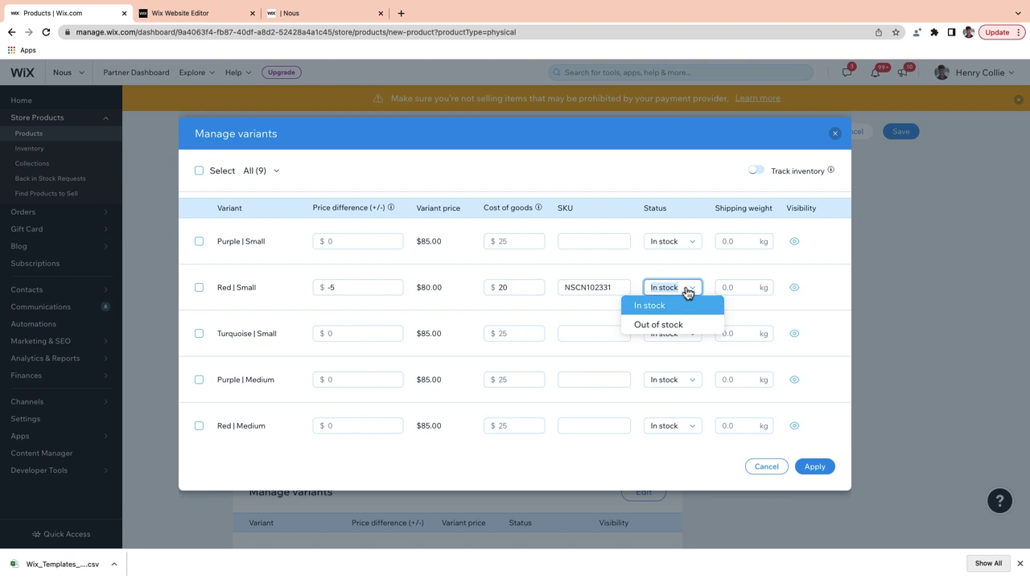
left_click(687, 292)
left_click(737, 291)
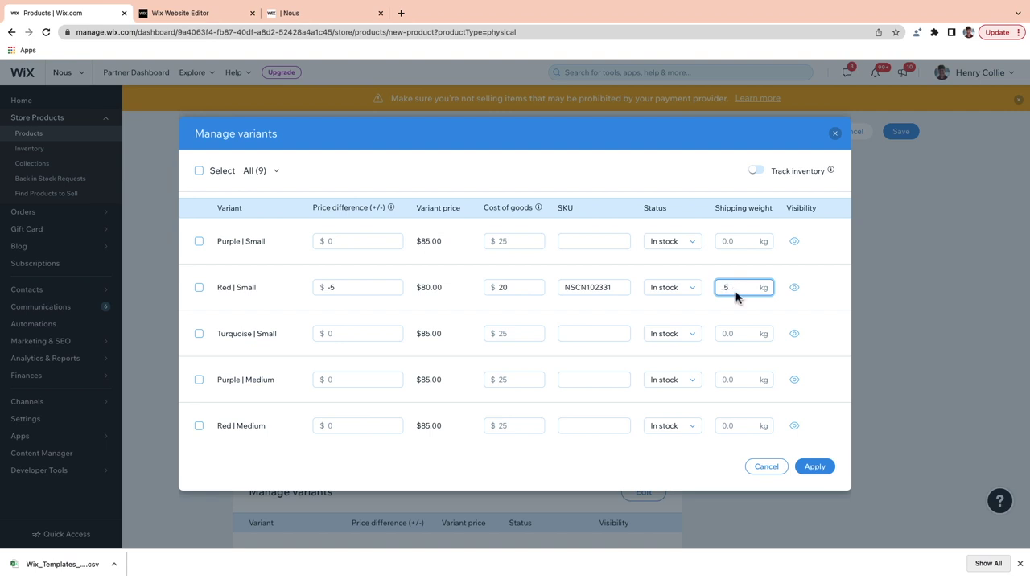
left_click(813, 470)
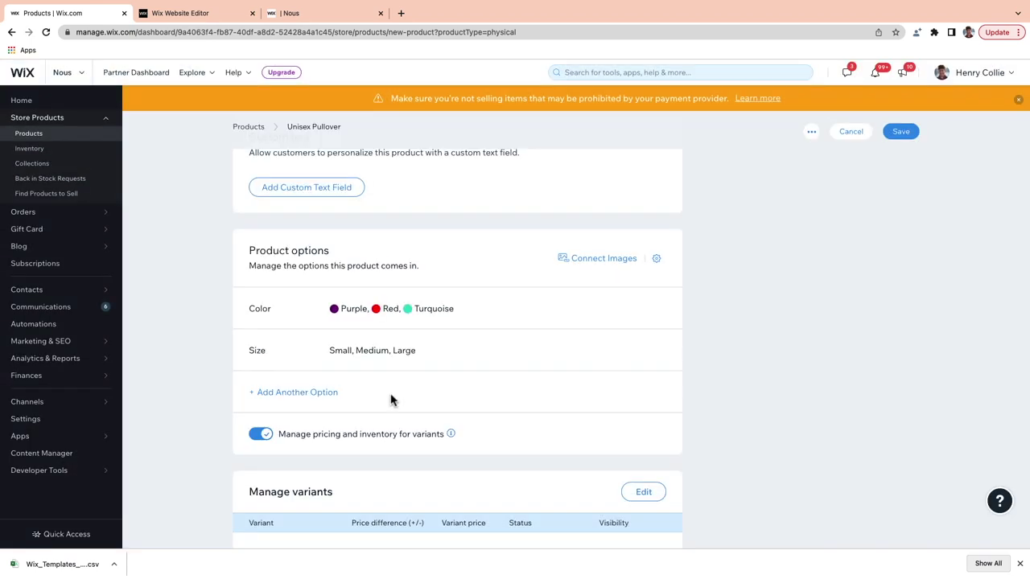
scroll(392, 400, "down", 5)
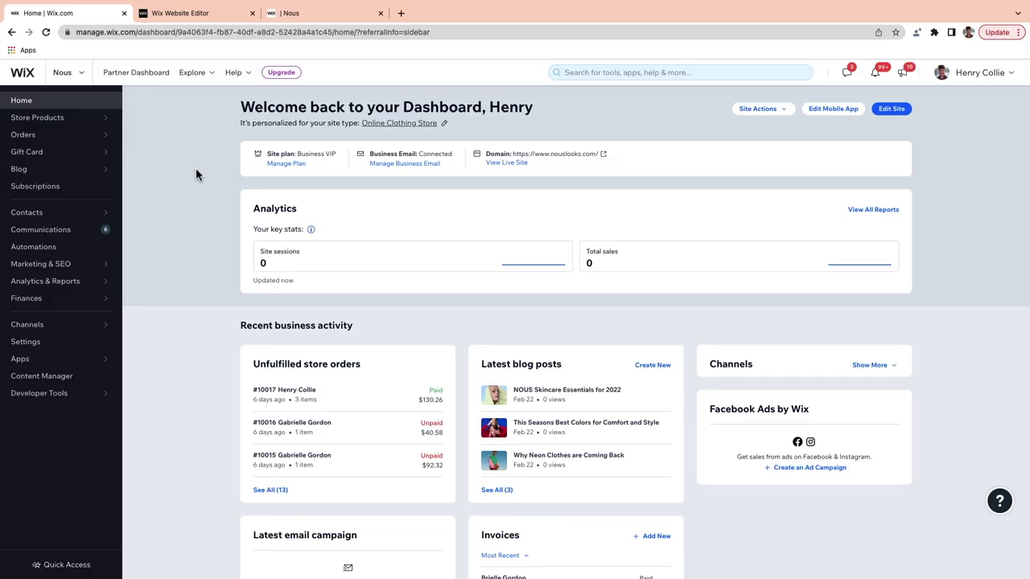
Create a new store collection named Sweaters
mouse_move(113, 119)
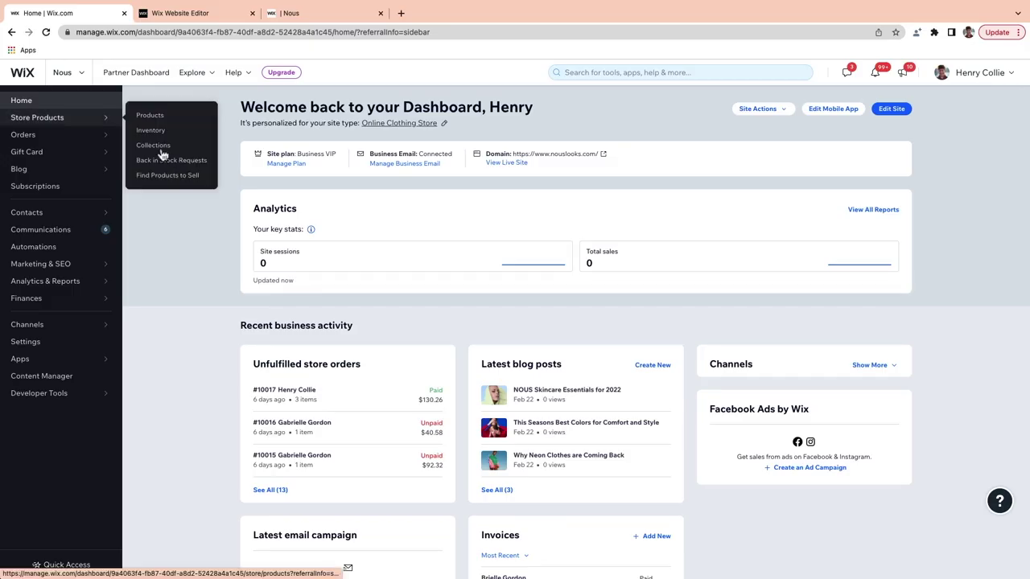
left_click(153, 145)
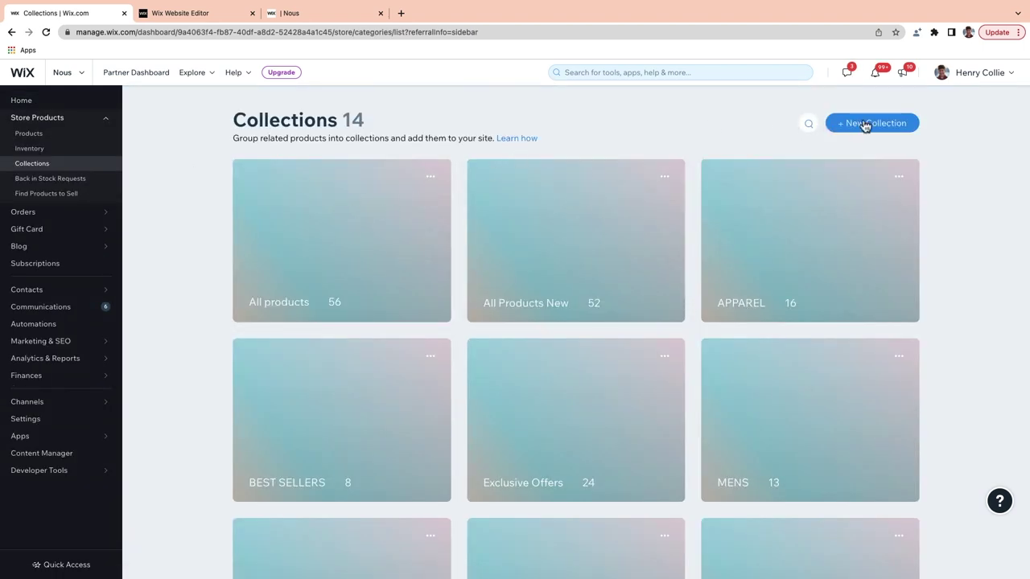
left_click(865, 124)
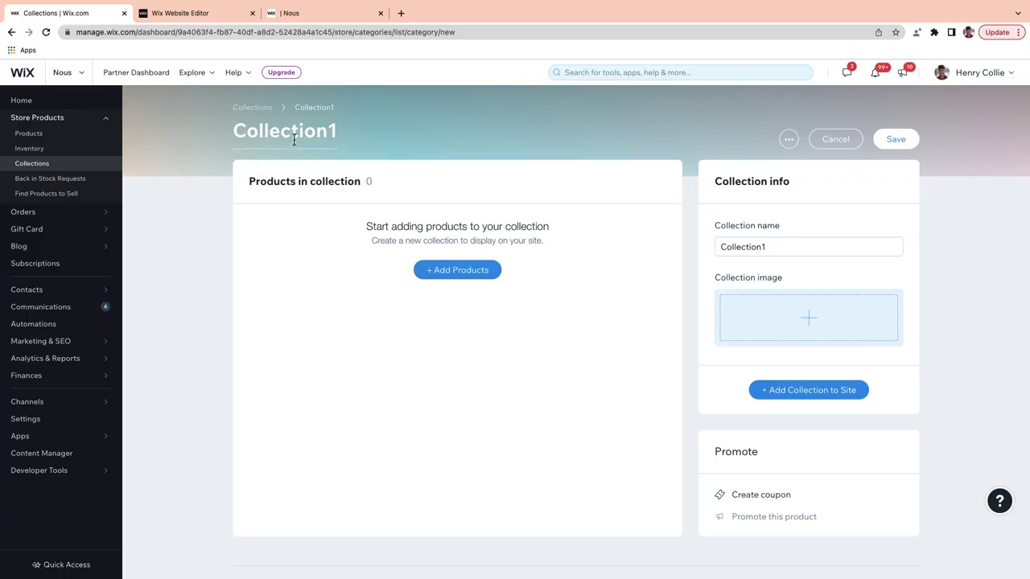
left_click(314, 133)
type("Sweaters")
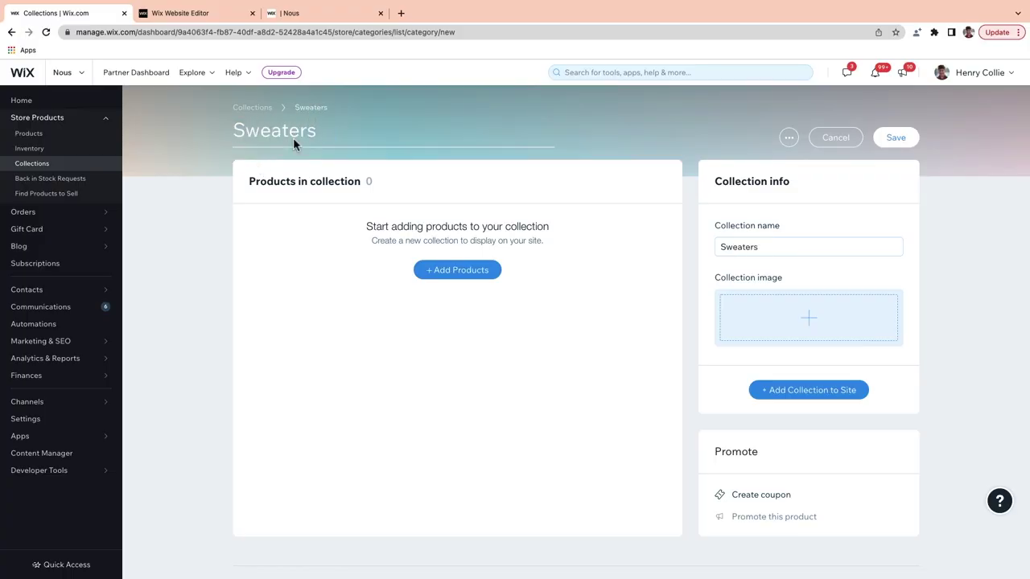
Set the collection image to the navy sweatshirt picture from the apparel folder in the site files
left_click(800, 314)
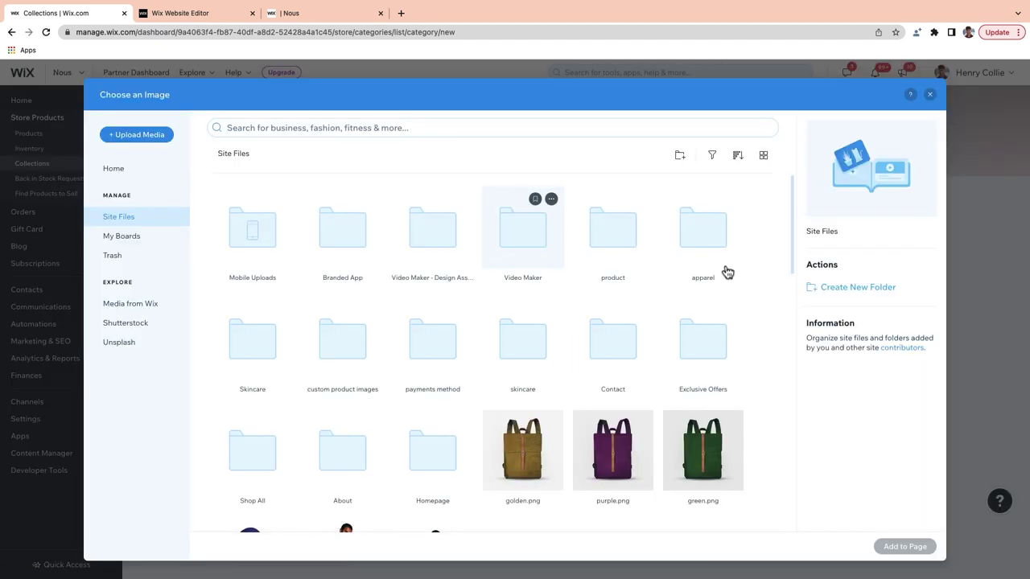
left_click(699, 254)
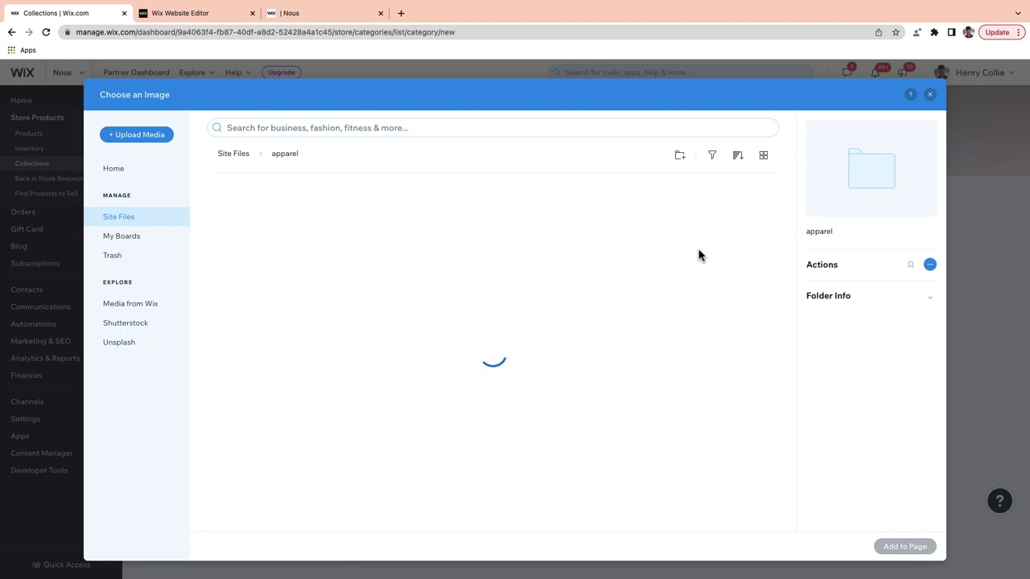
double_click(252, 342)
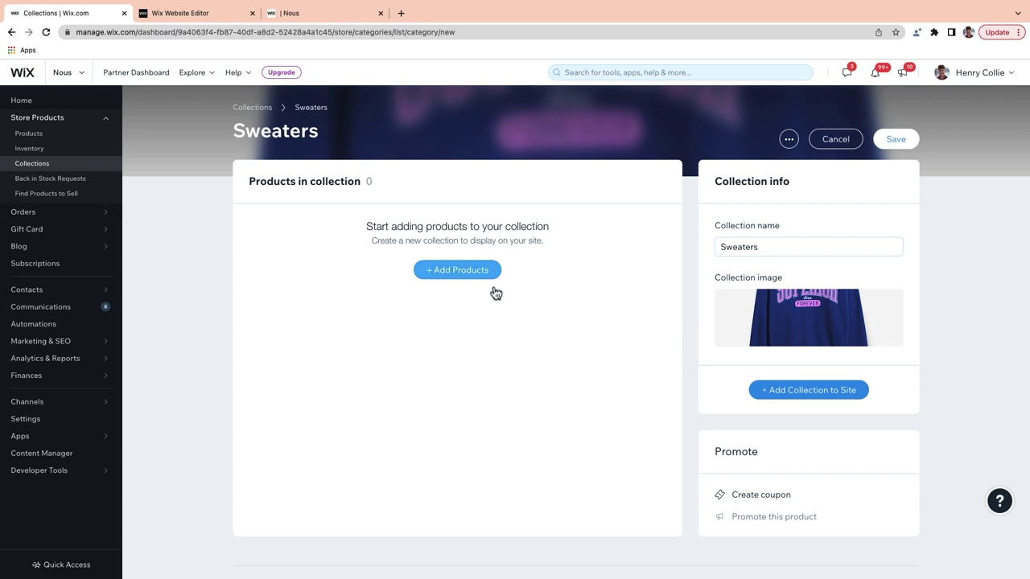
Add both teal Unisex Pullovers, the Nous Hoodie, the purple Unisex Pullover and the Rider Crewneck to the Sweaters collection
left_click(435, 273)
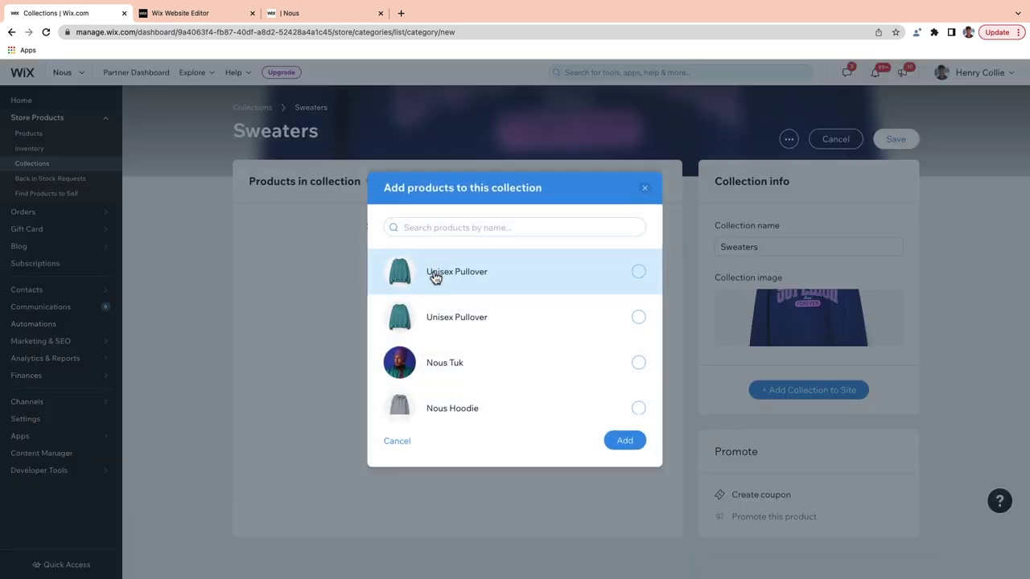
left_click(521, 283)
scroll(521, 283, "down", 2)
left_click(521, 282)
scroll(522, 282, "down", 2)
left_click(522, 283)
scroll(521, 282, "down", 1)
left_click(523, 283)
left_click(579, 415)
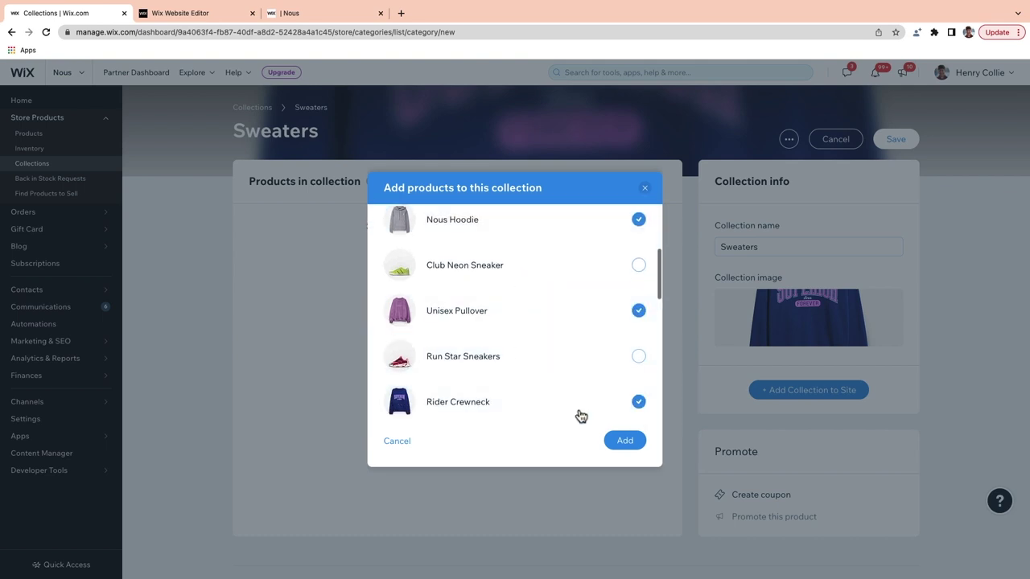
left_click(622, 443)
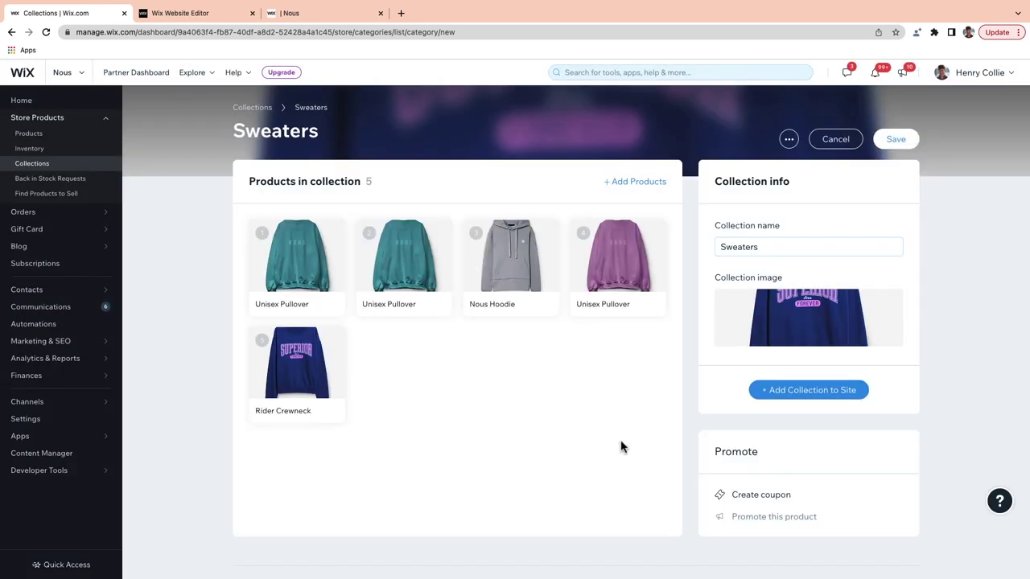
Save the collection and add it to the site on a new page named Sweaters
left_click(795, 392)
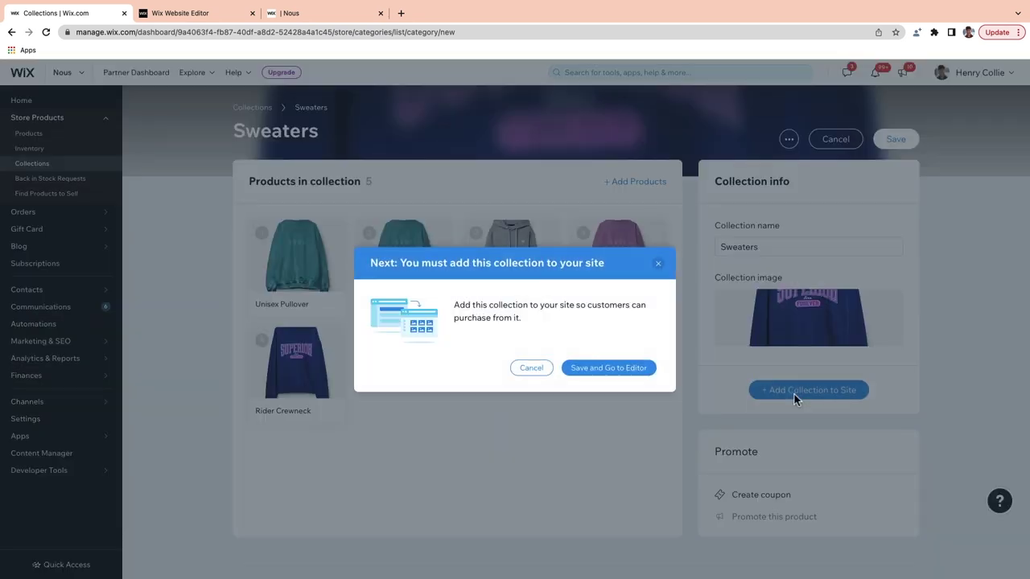
left_click(593, 368)
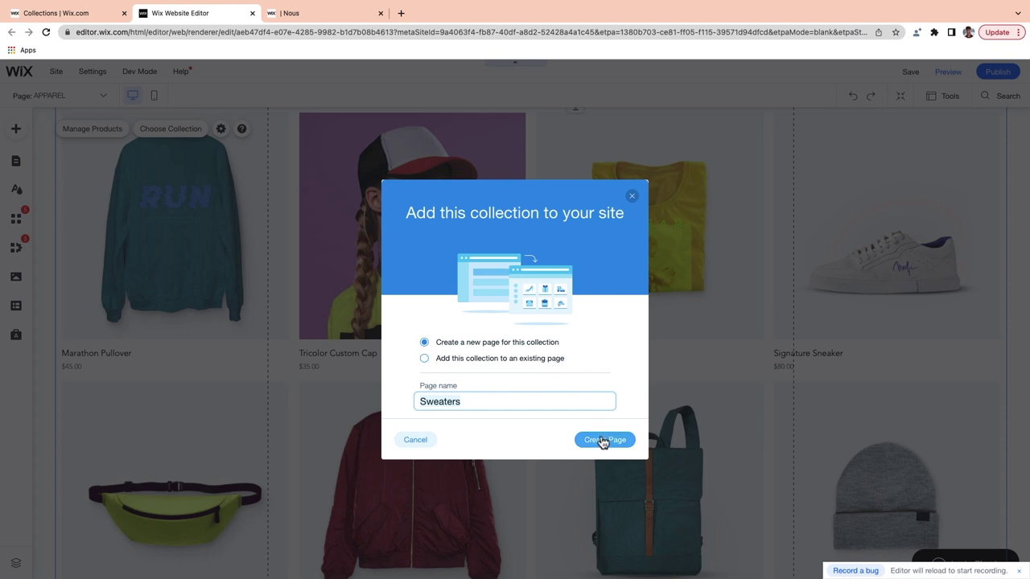
left_click(603, 440)
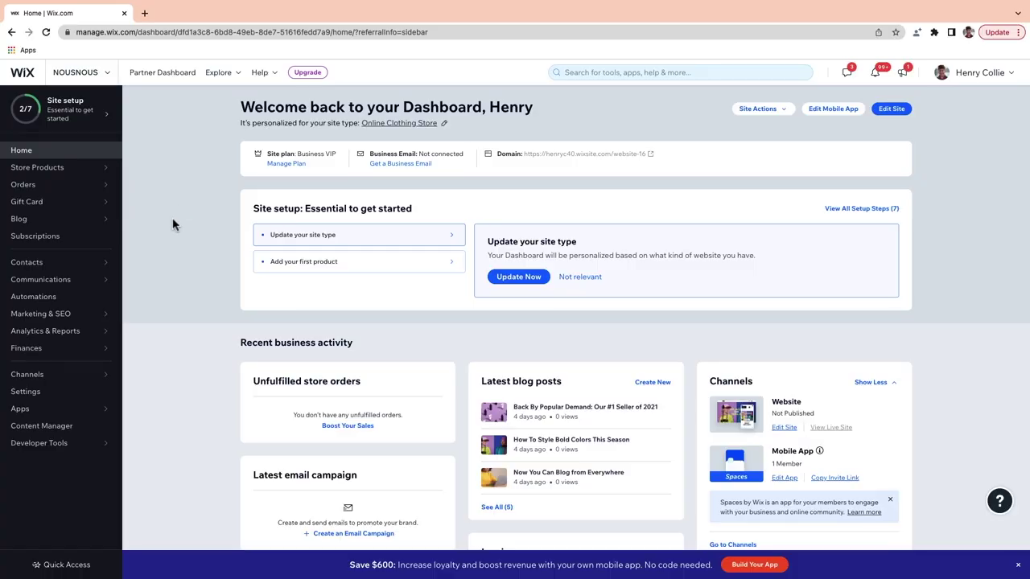
In the site's payment settings, confirm United States as the business location and start connecting credit/debit card payments with Wix
left_click(61, 392)
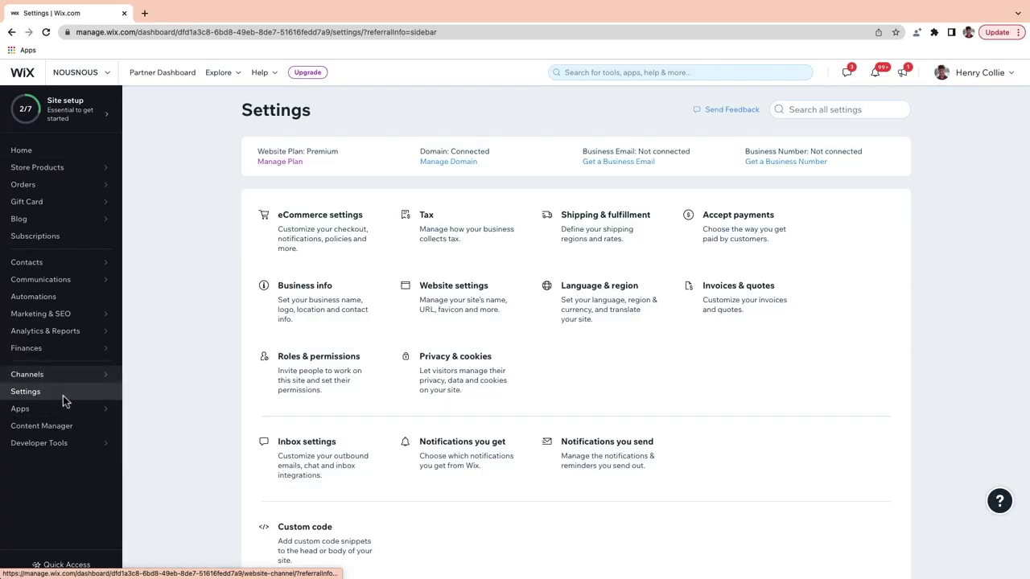
left_click(703, 240)
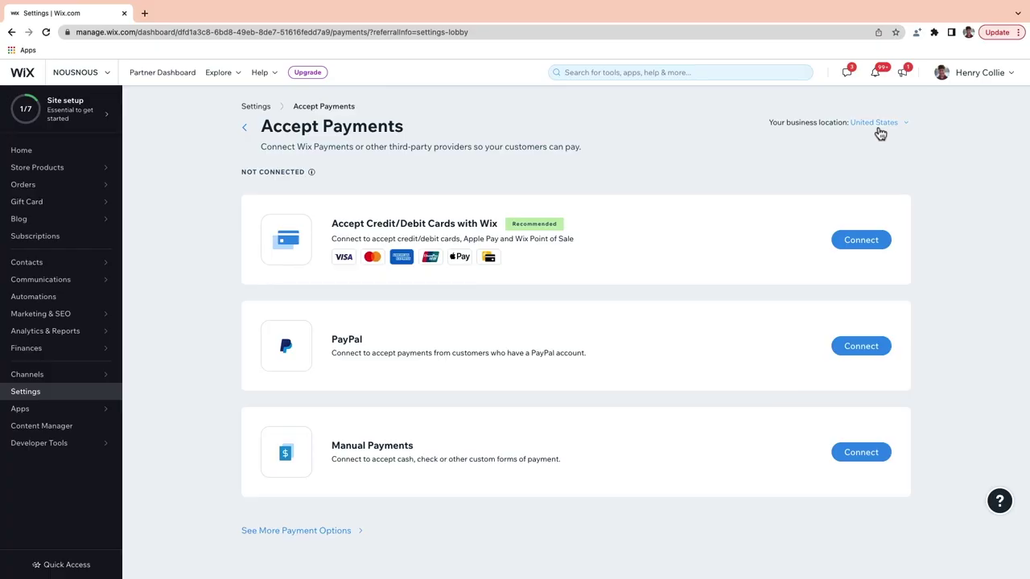
left_click(877, 125)
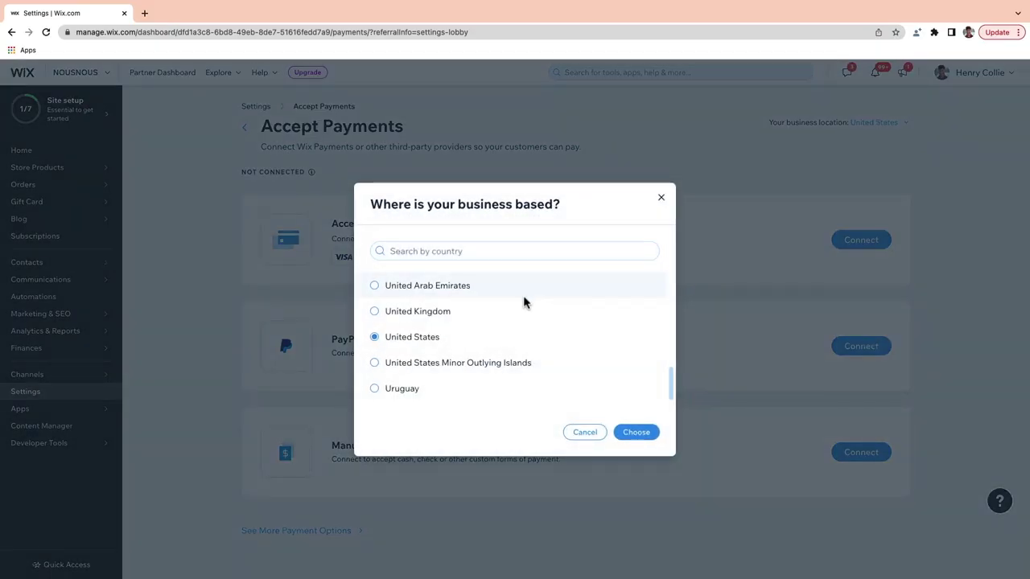
left_click(635, 433)
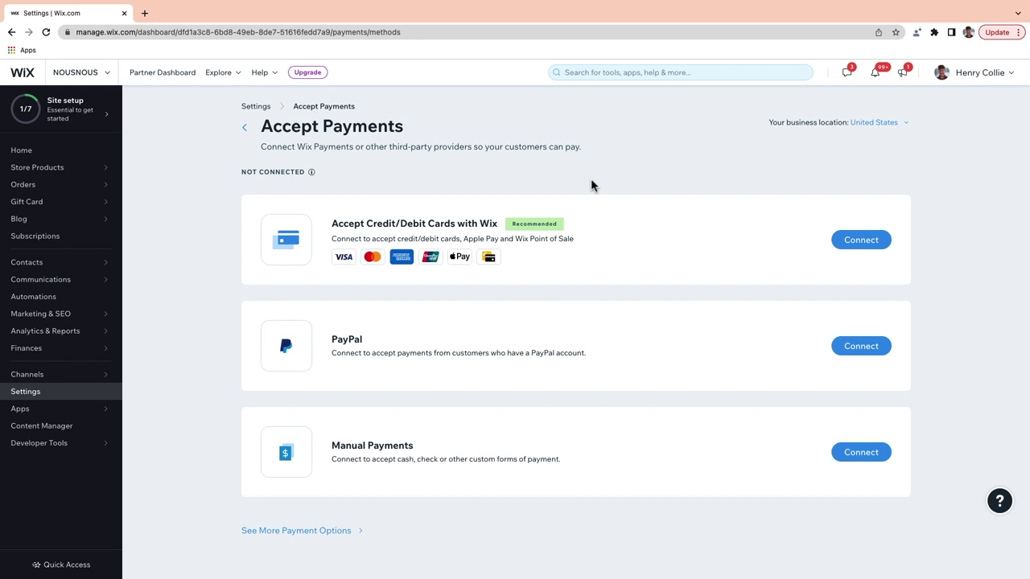
left_click(846, 246)
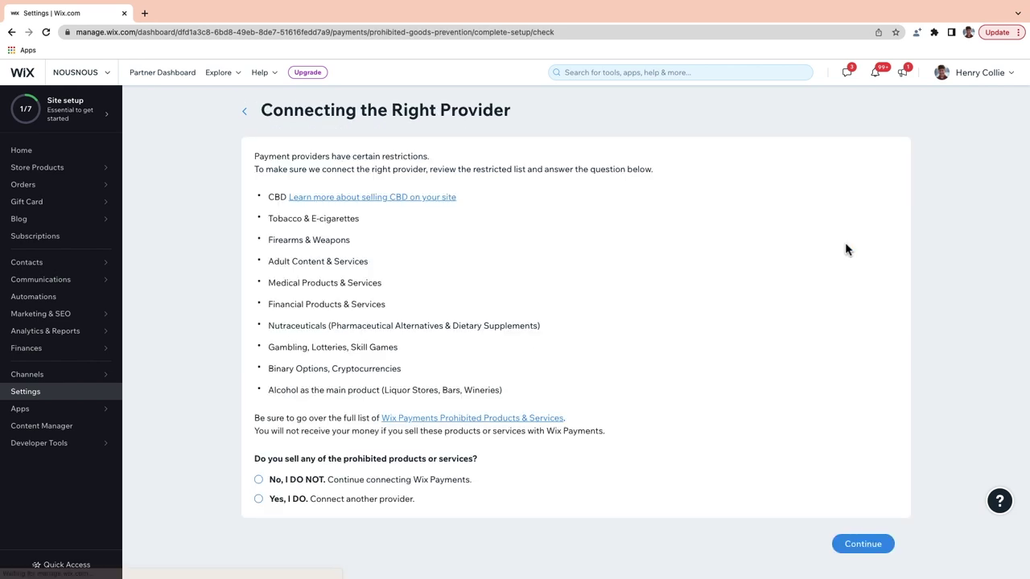
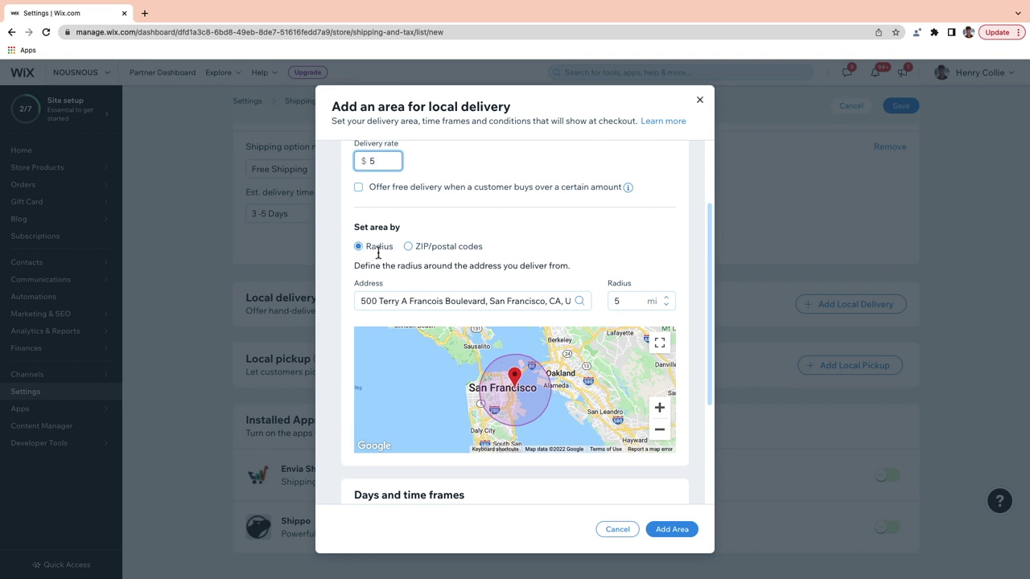
Define the local delivery area by radius and set its delivery time by specific delivery days and time frames
left_click(409, 247)
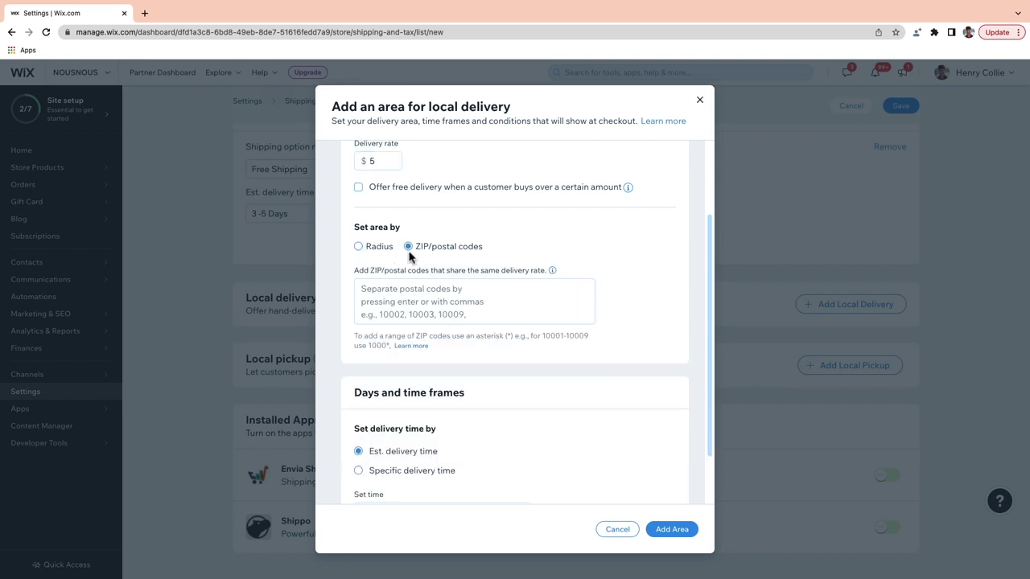
left_click(359, 247)
scroll(505, 259, "down", 2)
scroll(505, 258, "down", 1)
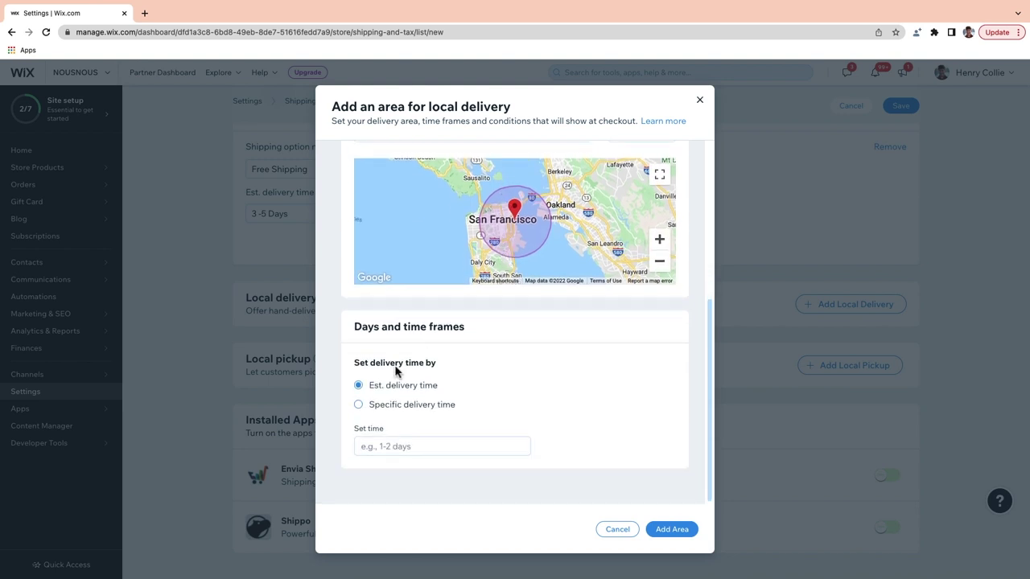
left_click(358, 406)
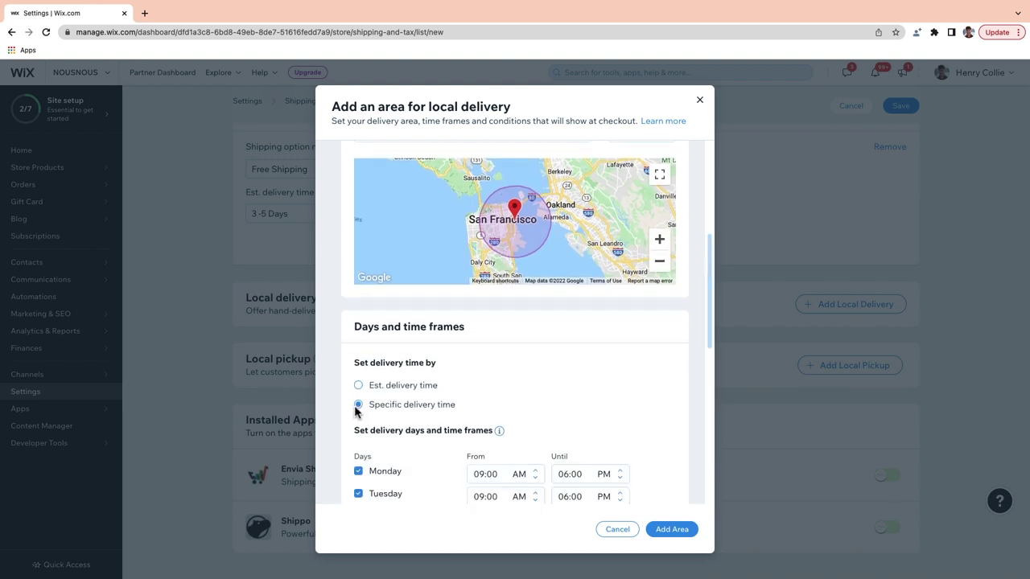
scroll(356, 411, "down", 4)
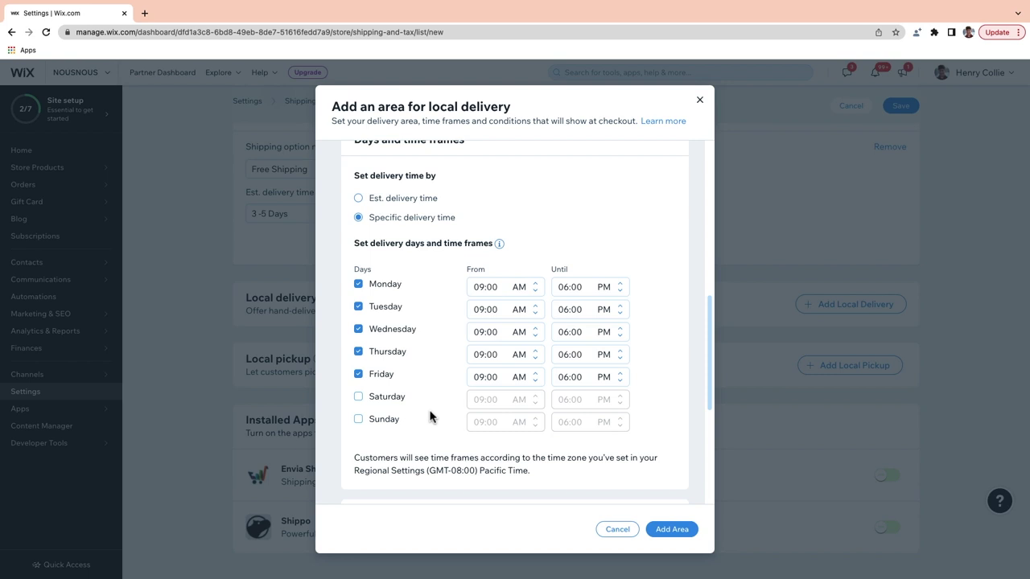
Add the local delivery area to the shipping region and start entering the pickup name for the local pickup option
scroll(510, 449, "down", 5)
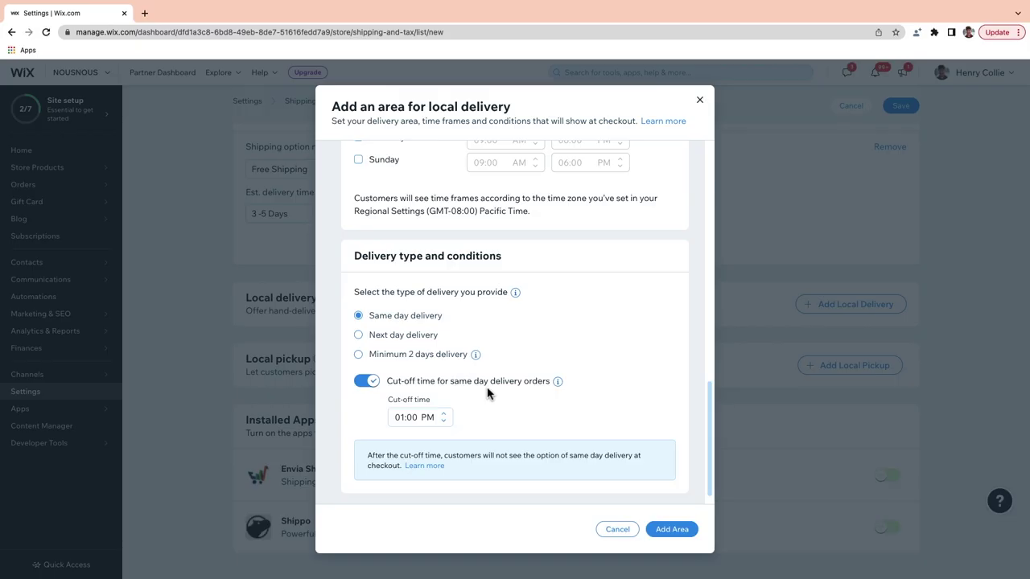
scroll(555, 447, "down", 1)
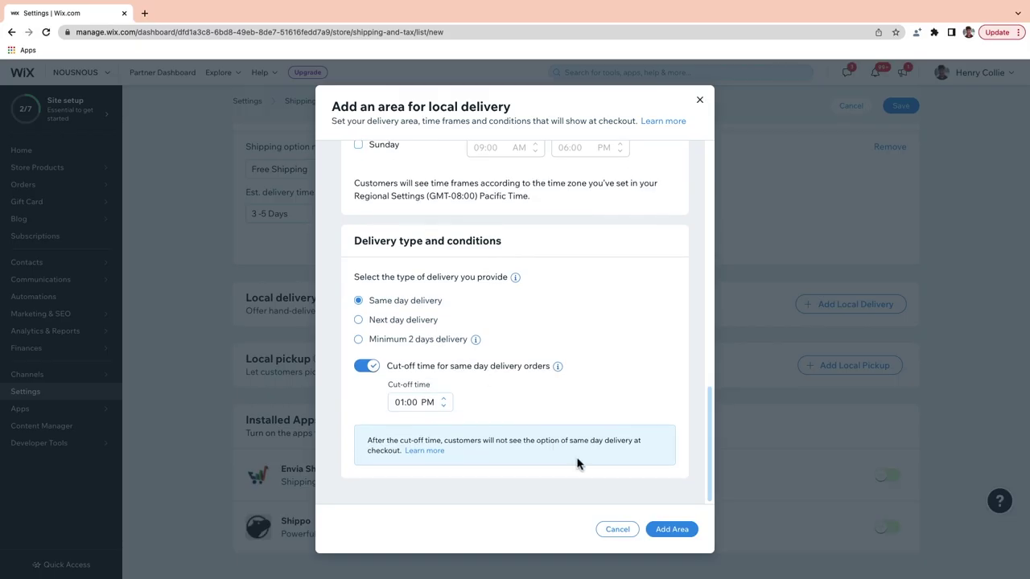
left_click(667, 531)
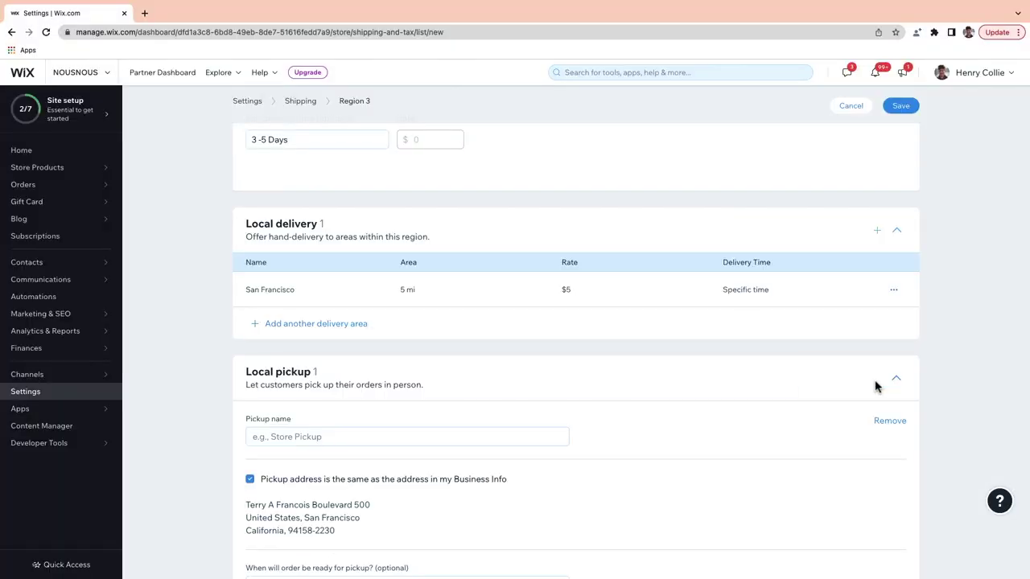
scroll(611, 362, "down", 3)
left_click(368, 325)
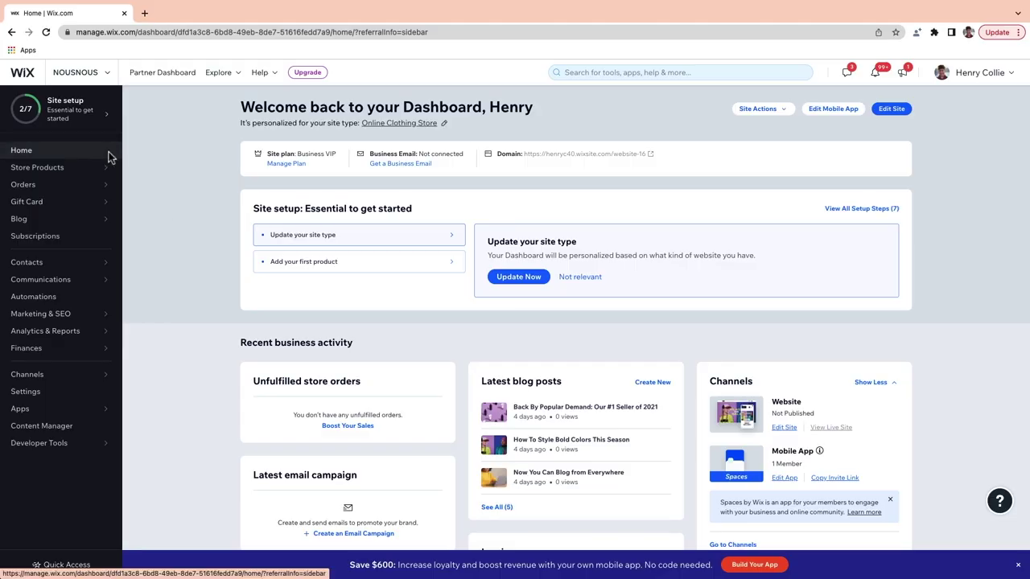
Open the store's tax settings and switch to automatic sales tax calculation powered by Avalara
left_click(45, 396)
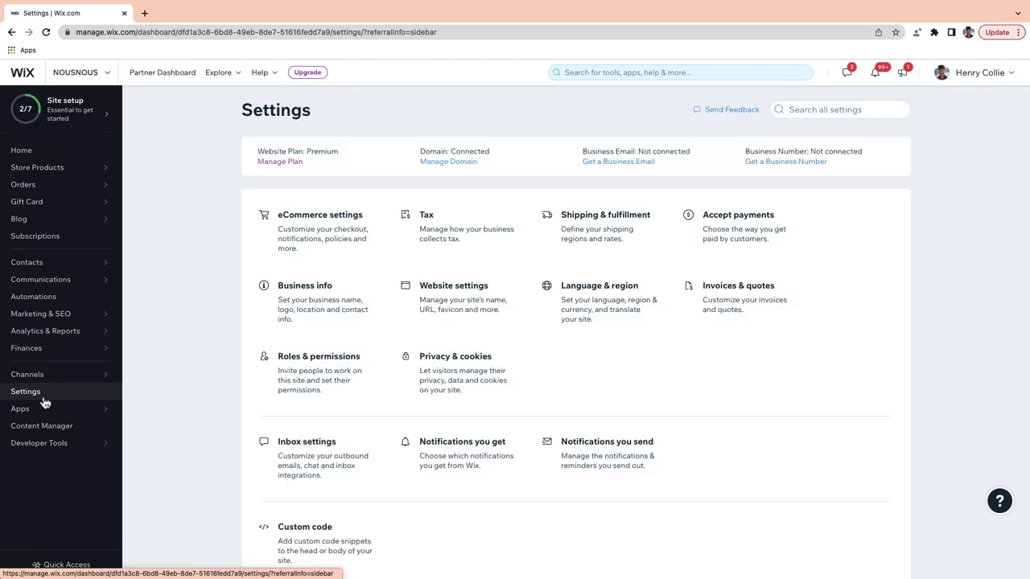
left_click(448, 238)
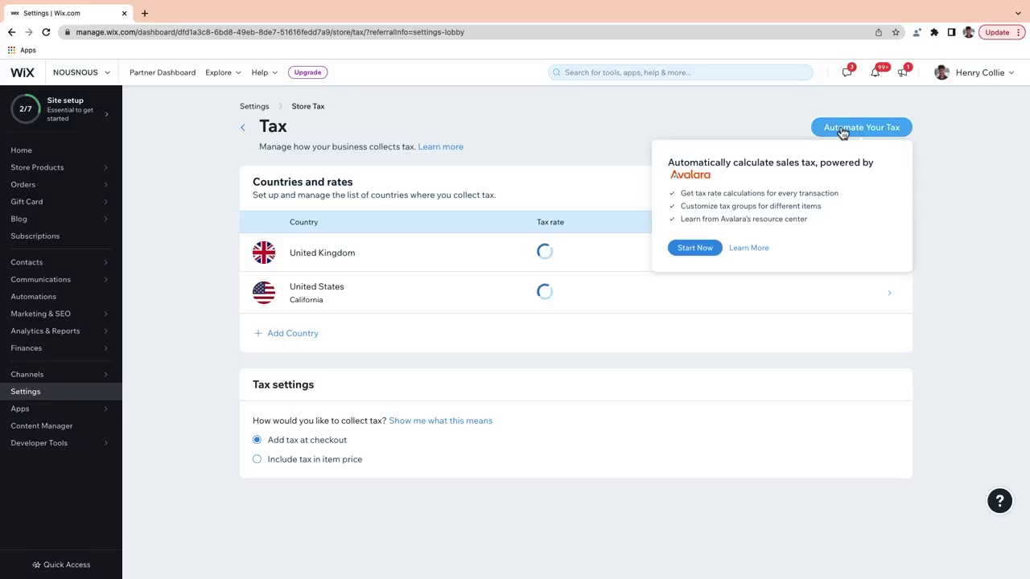
left_click(842, 131)
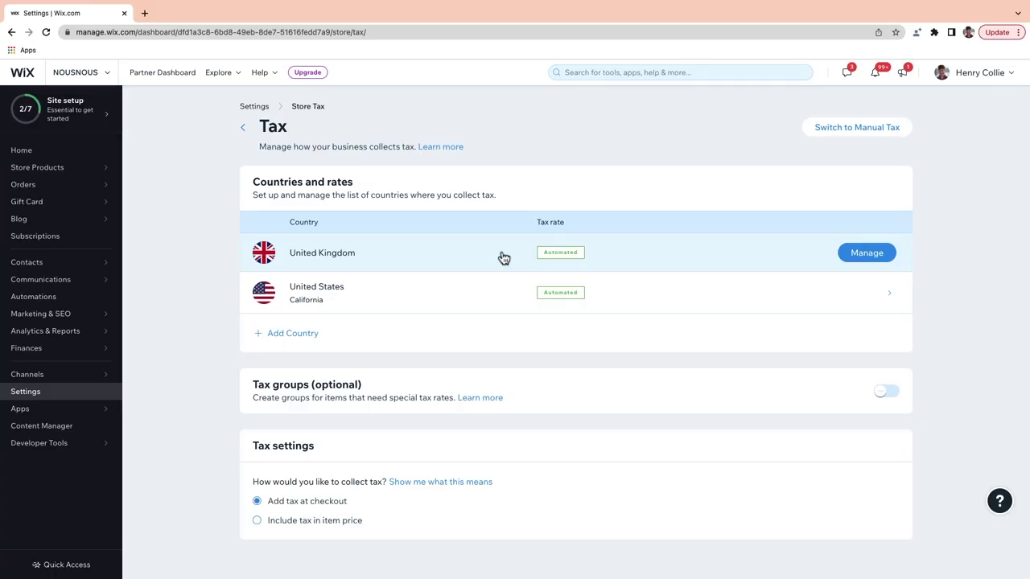
Enable tax groups and create a first group named Cosmetics
left_click(885, 393)
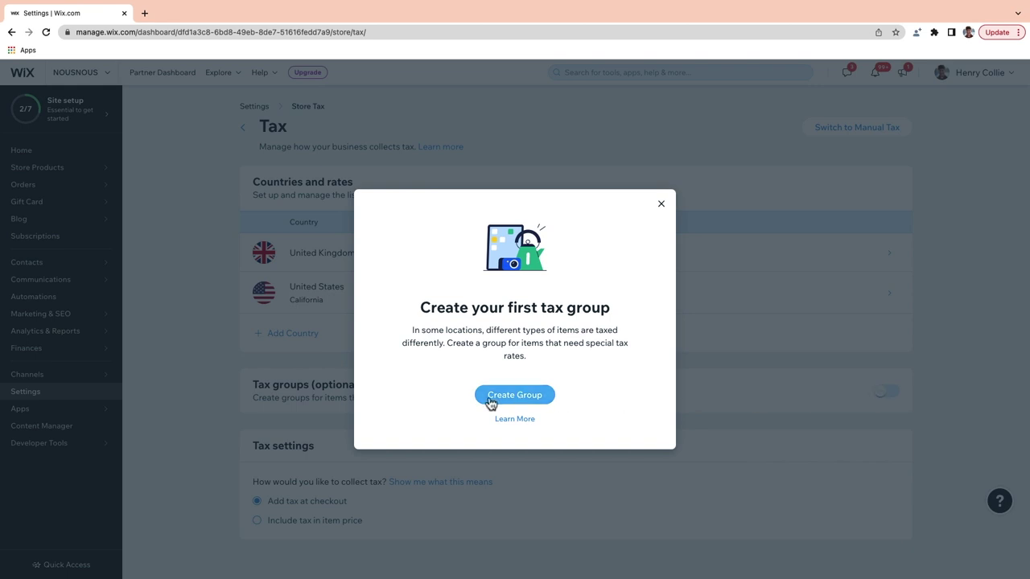
left_click(491, 398)
left_click(331, 239)
type("Cosmetics")
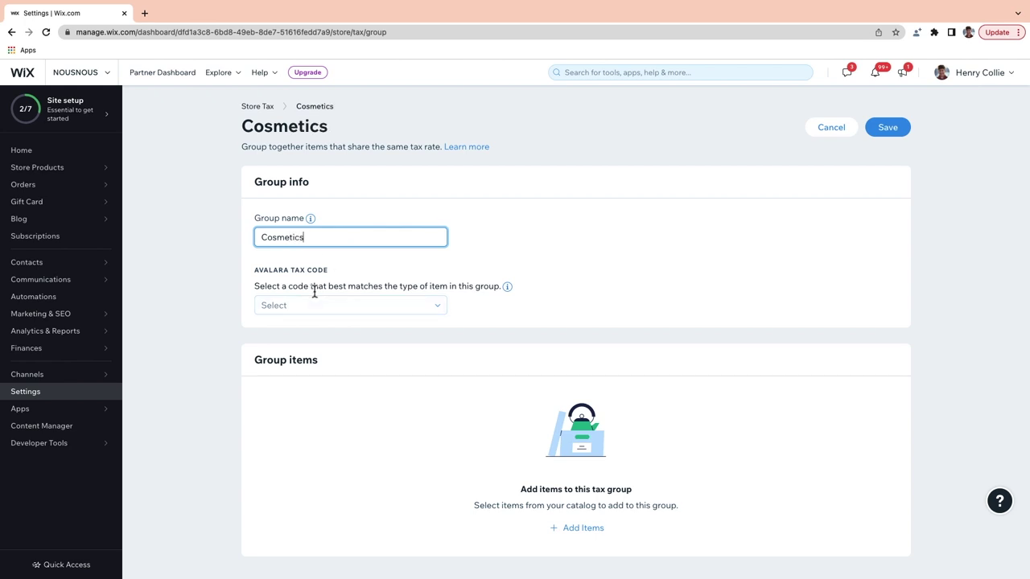
Search the additional Avalara tax codes for "Cosme" and close the search without choosing one
left_click(350, 308)
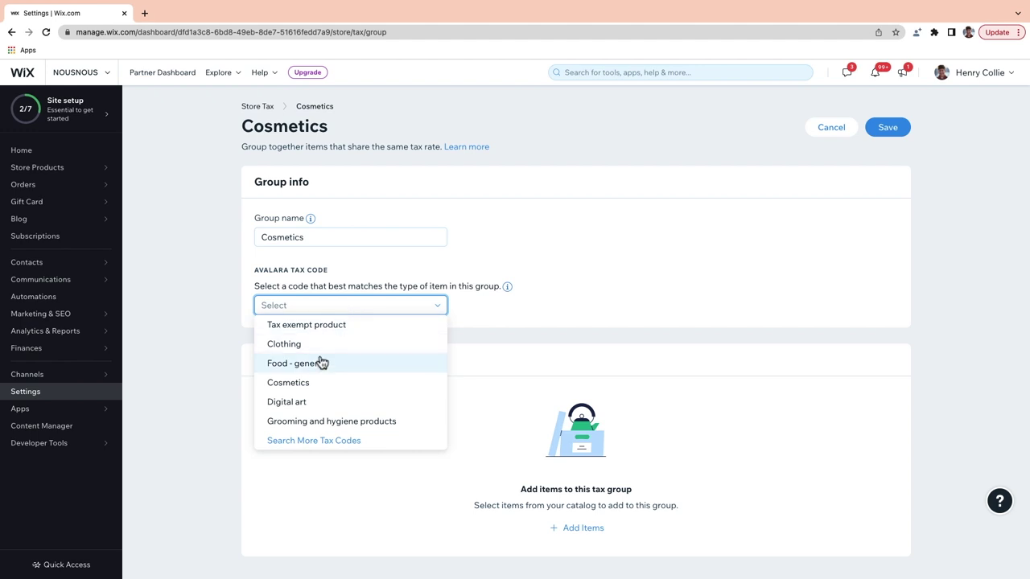
left_click(310, 443)
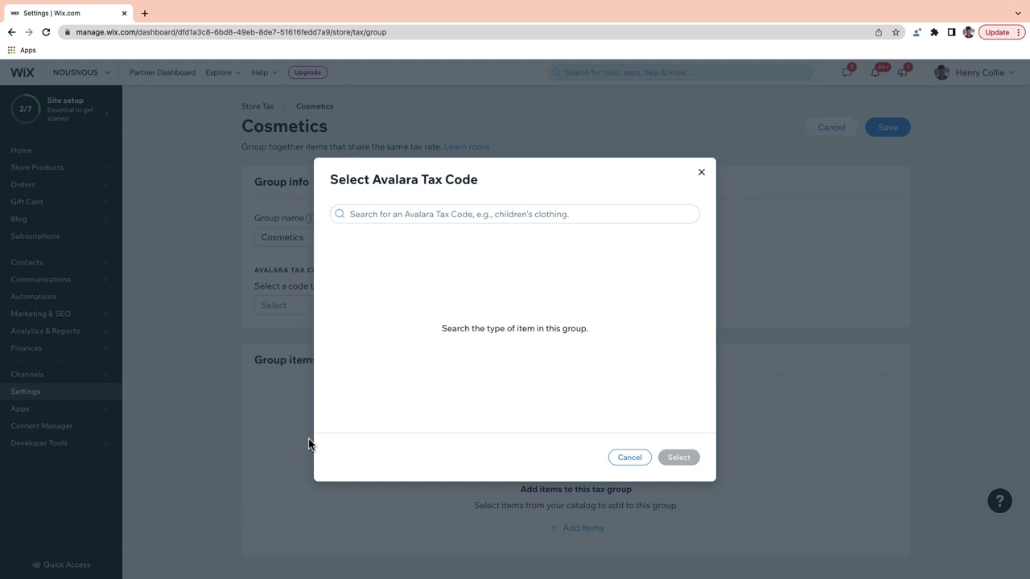
left_click(434, 215)
type("Cosme")
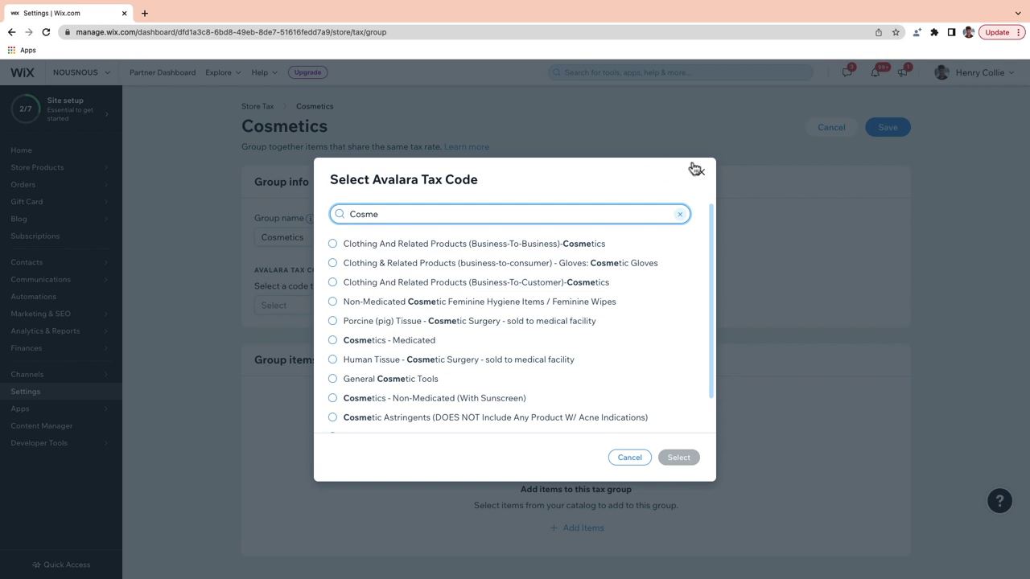
left_click(698, 172)
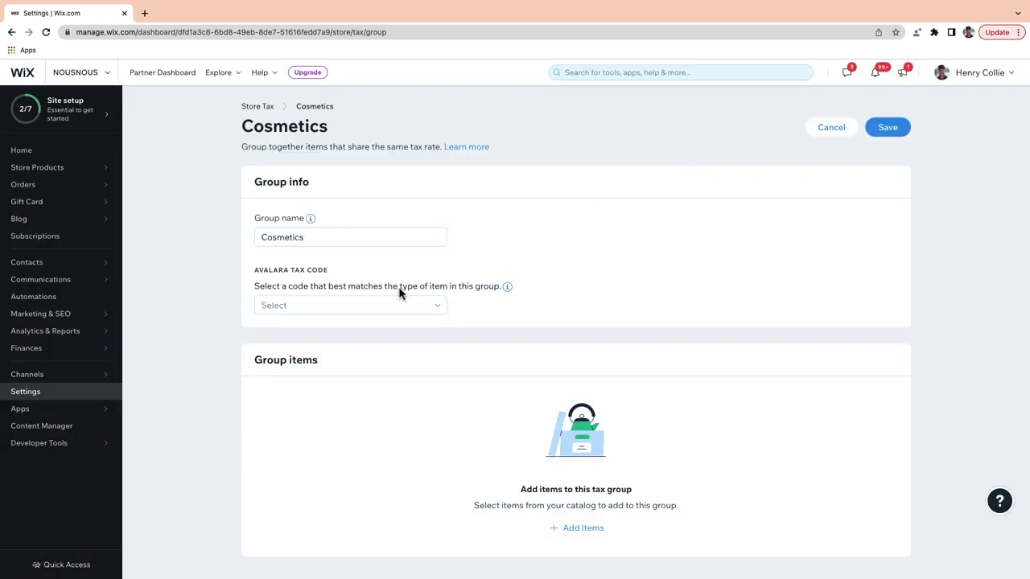
Assign the Cosmetics Avalara tax code to the group
left_click(335, 311)
left_click(306, 409)
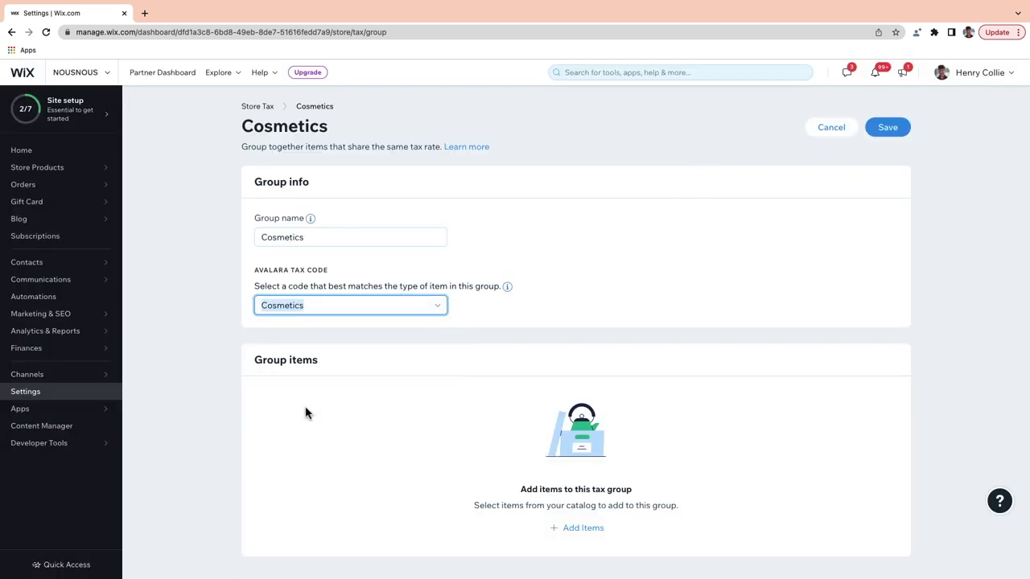
Add the skincare products to the tax group, including Facial Cleanser, Body Lotion, Hand Cream, Facial Moisturizer and Face Mist, and save the group
left_click(579, 529)
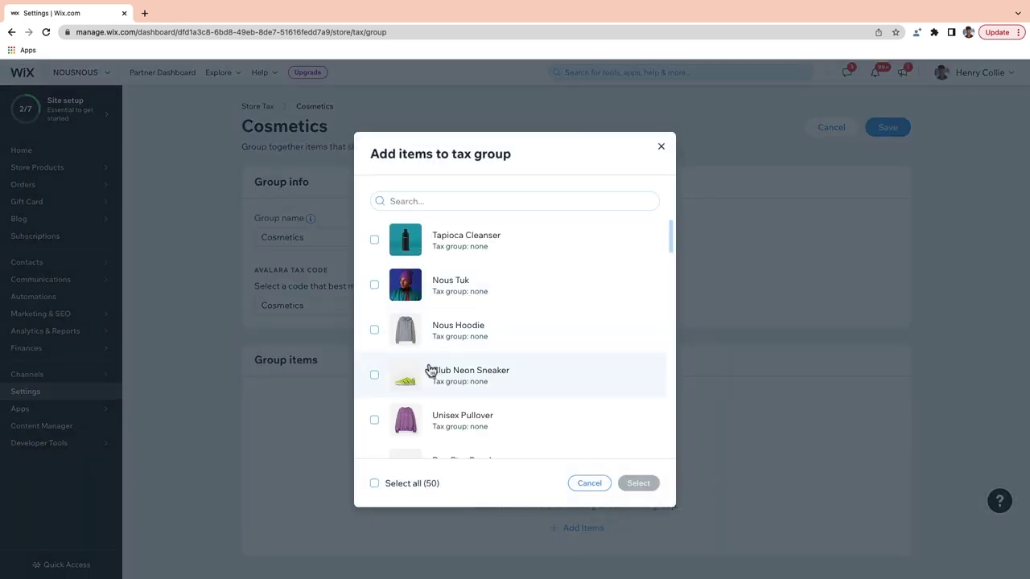
scroll(445, 344, "down", 10)
scroll(428, 368, "down", 2)
left_click(374, 322)
scroll(375, 328, "down", 1)
left_click(375, 328)
left_click(374, 285)
left_click(374, 372)
left_click(375, 417)
scroll(377, 416, "down", 1)
left_click(625, 483)
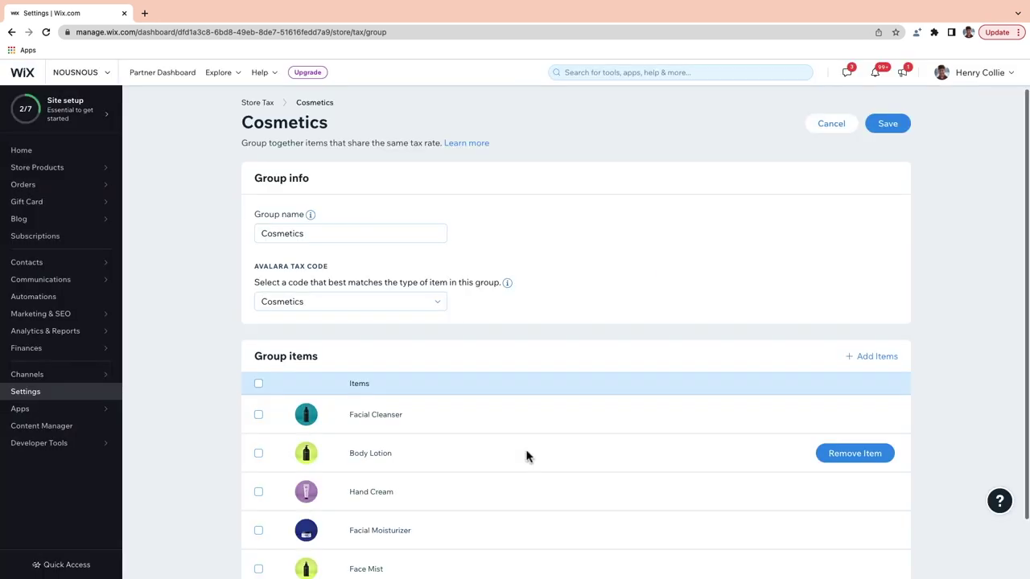
left_click(888, 127)
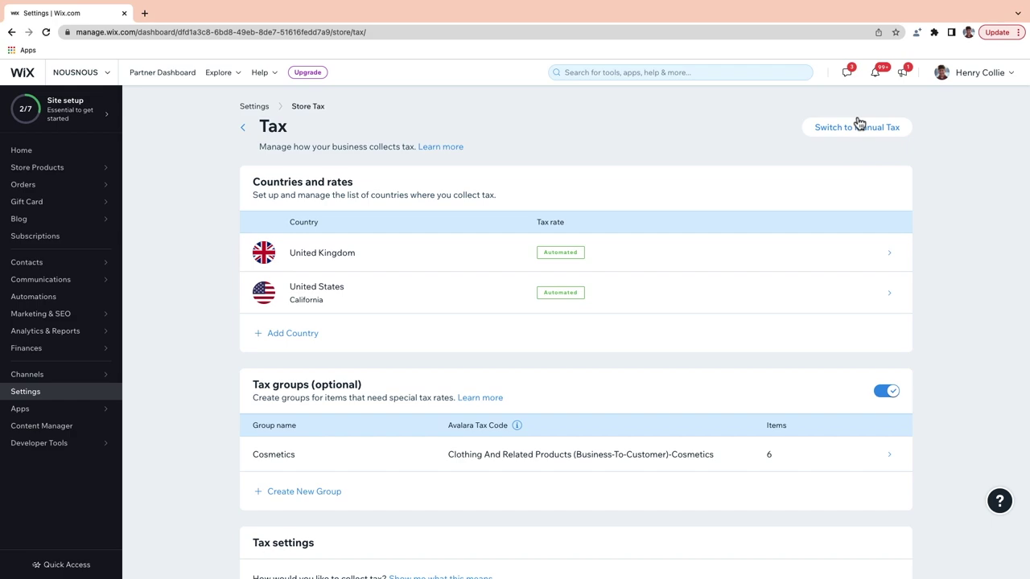
Switch the store to manual tax and save the United Kingdom country-wide tax rule at 20%
left_click(858, 125)
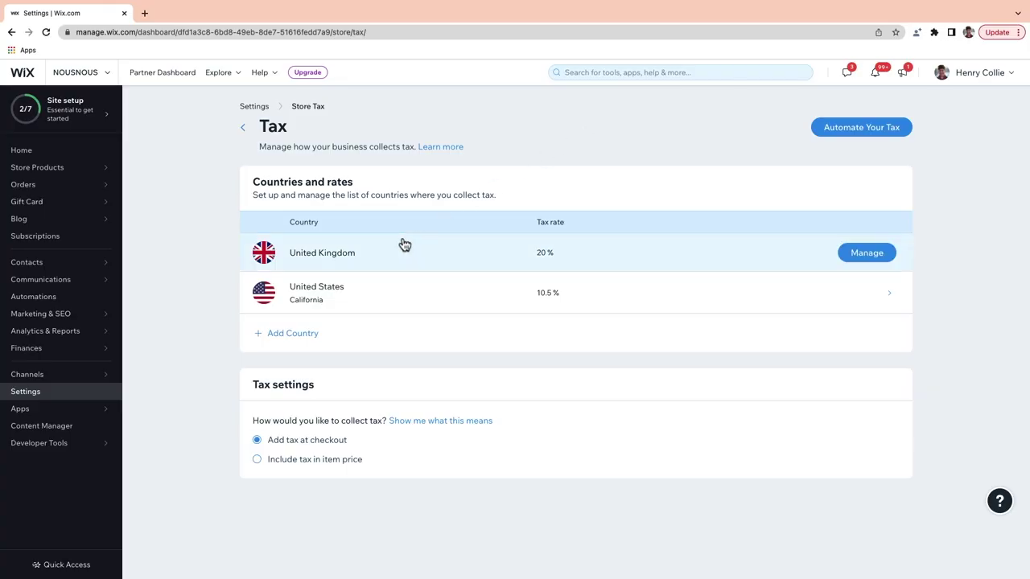
left_click(402, 244)
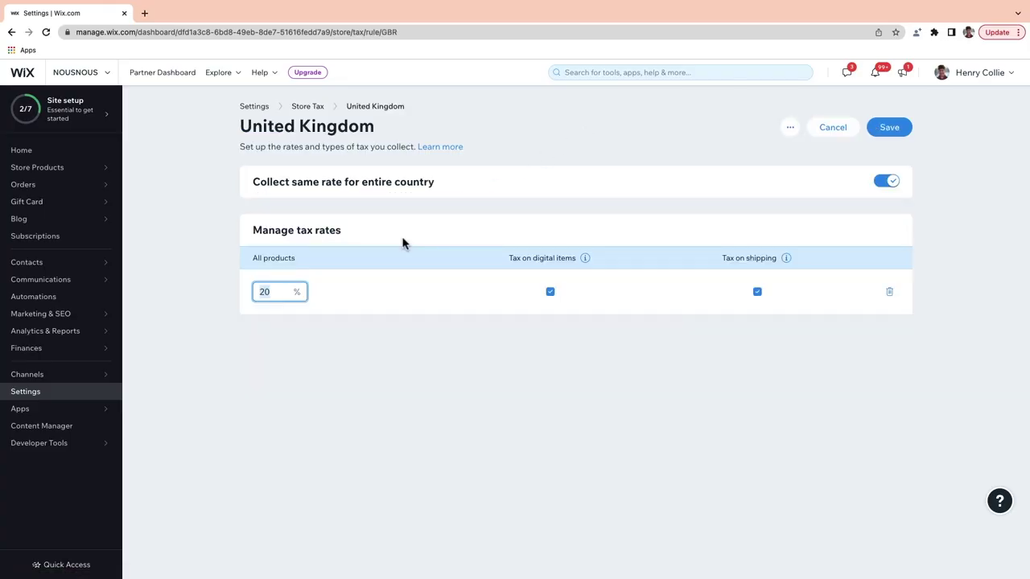
left_click(887, 135)
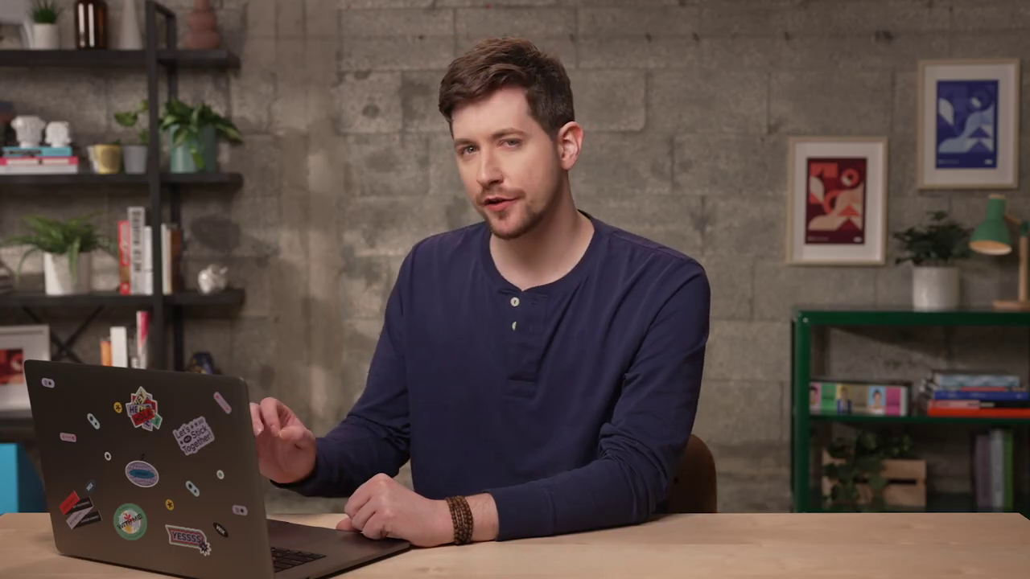
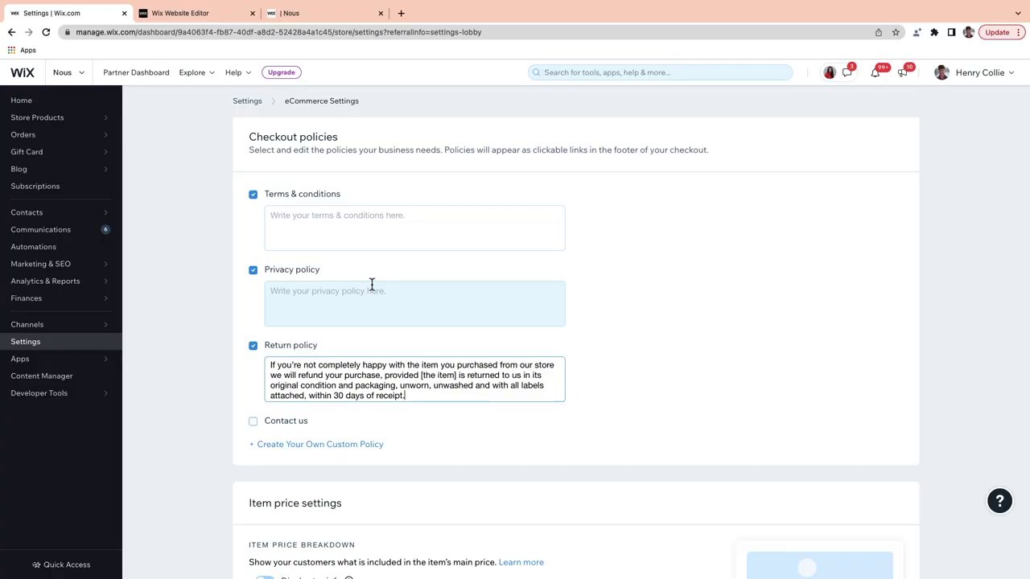
Enable the Contact us policy among the checkout policies in the eCommerce settings
scroll(372, 285, "down", 1)
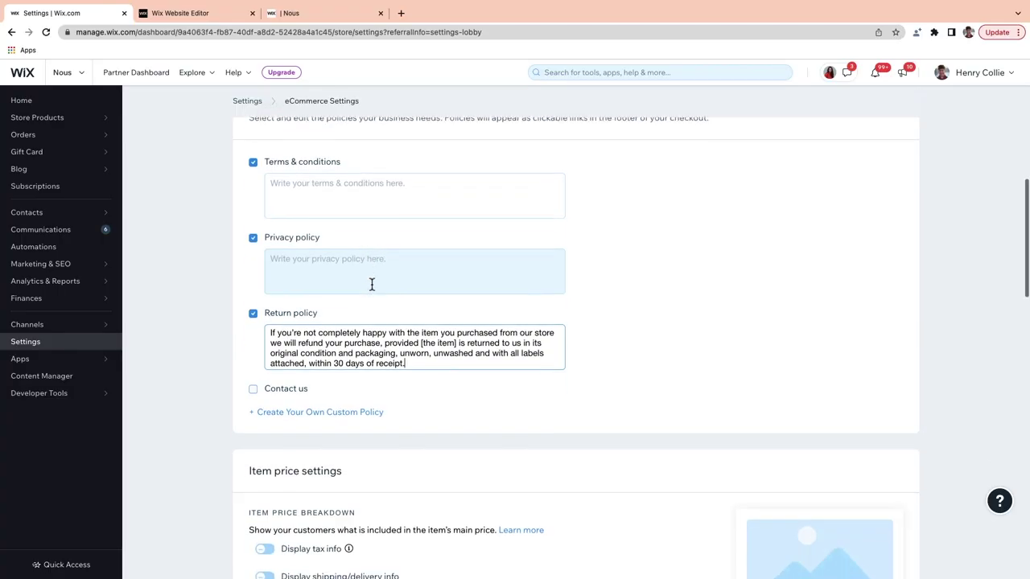
left_click(253, 389)
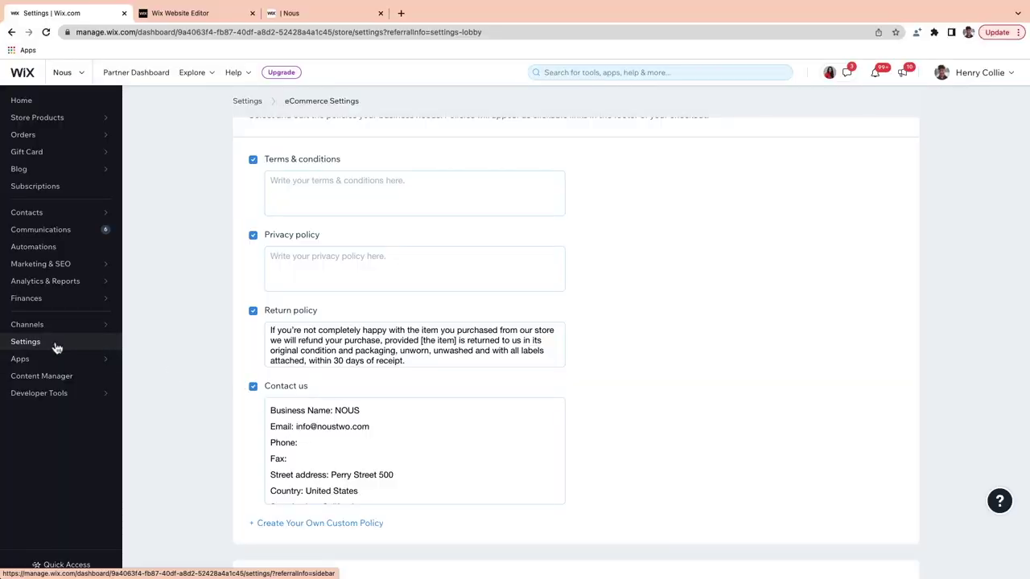
Turn on the cookie consent banner in the privacy and cookies settings and review its text, display and privacy policy options
left_click(56, 346)
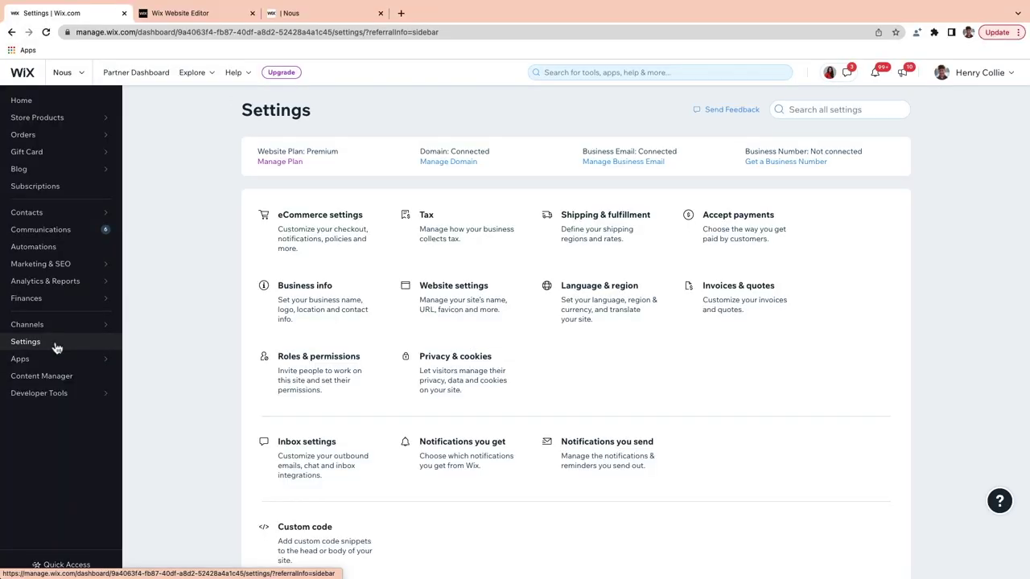
left_click(483, 376)
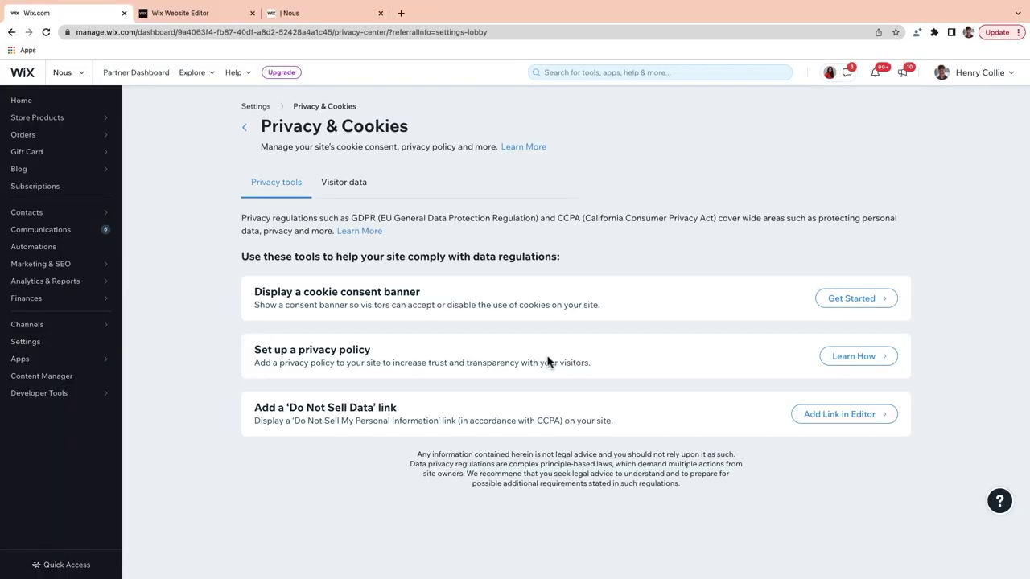
left_click(864, 300)
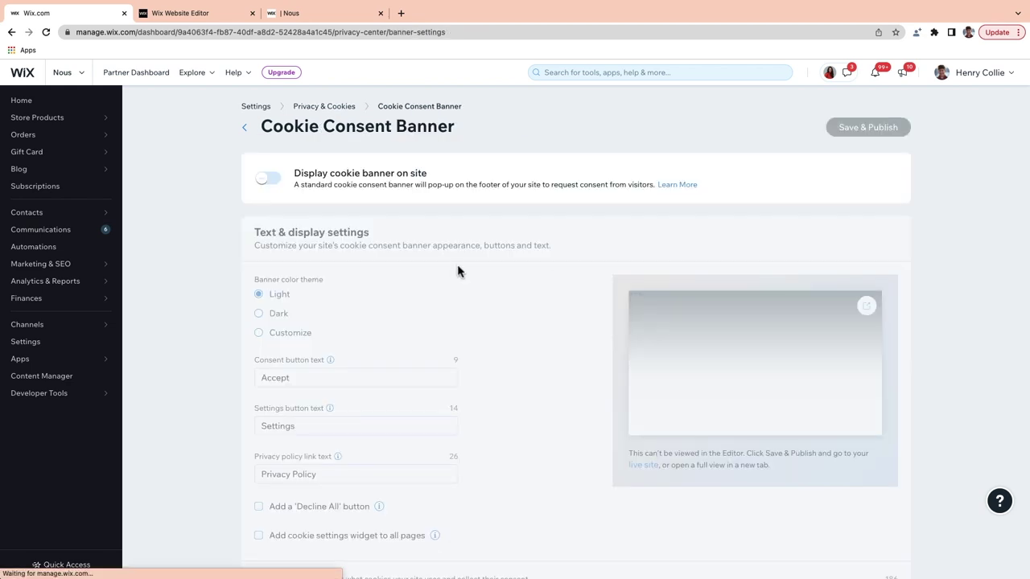
left_click(264, 183)
scroll(290, 234, "down", 2)
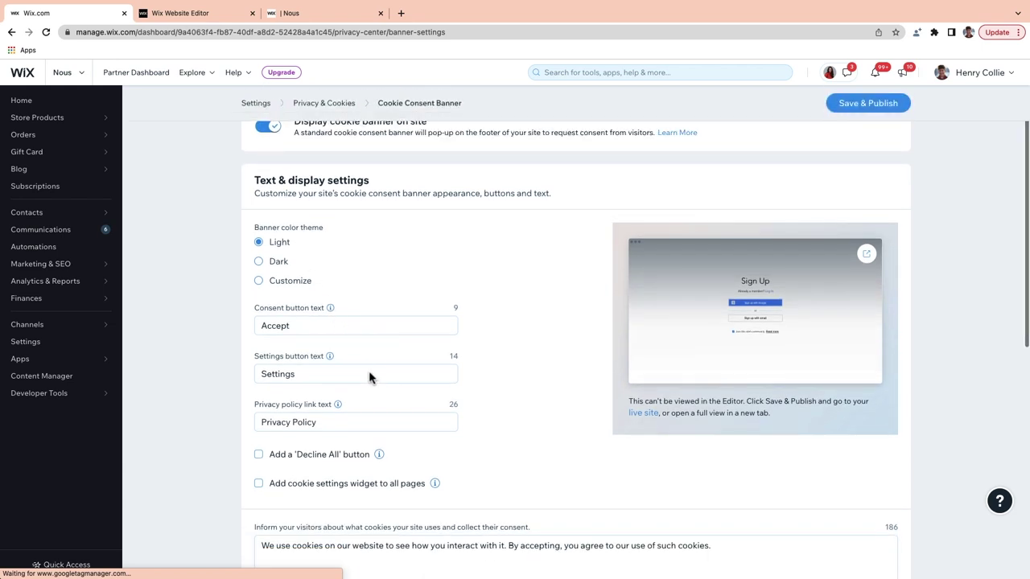
scroll(369, 373, "down", 1)
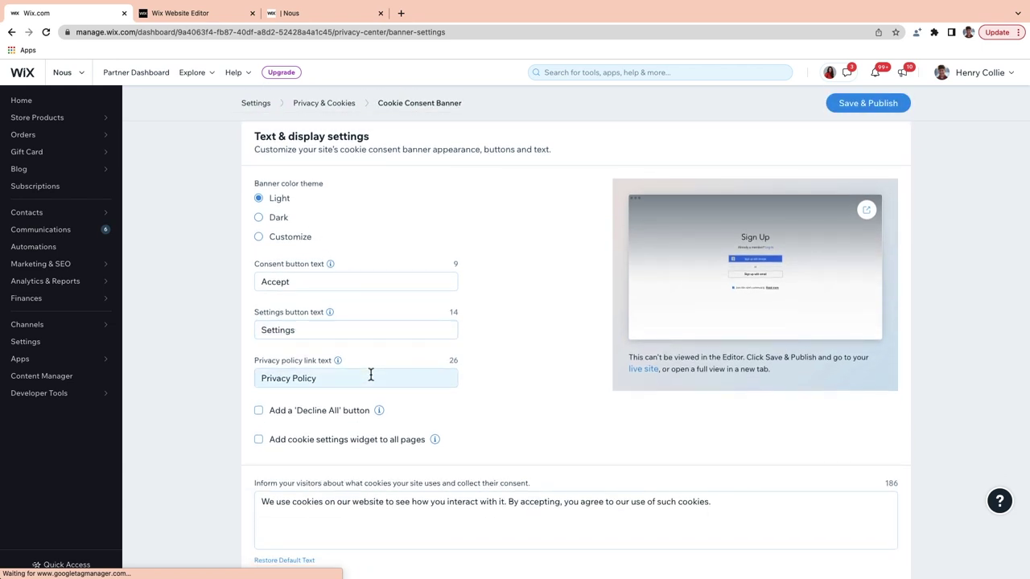
scroll(370, 374, "down", 1)
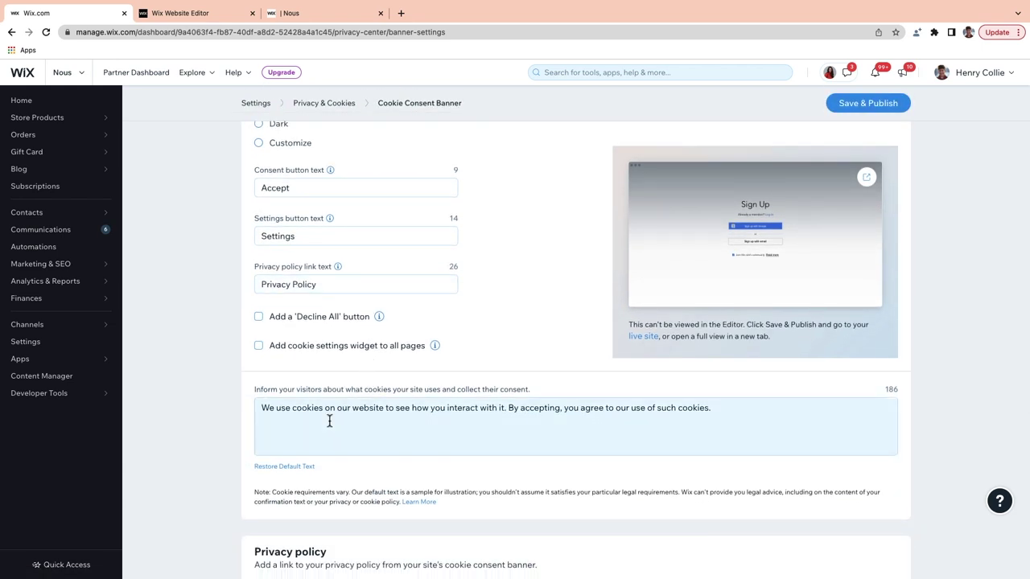
scroll(317, 435, "down", 1)
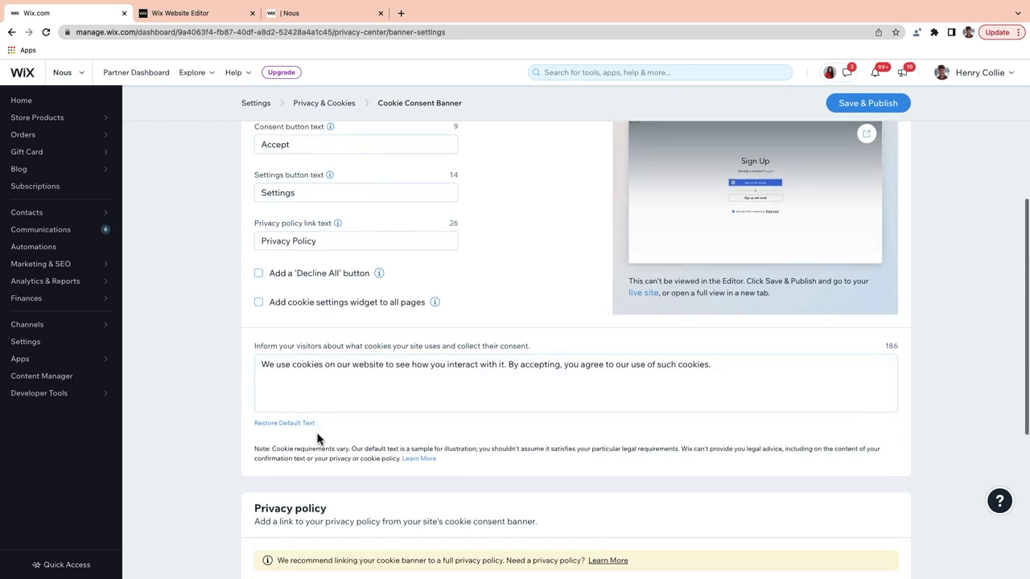
scroll(683, 219, "up", 2)
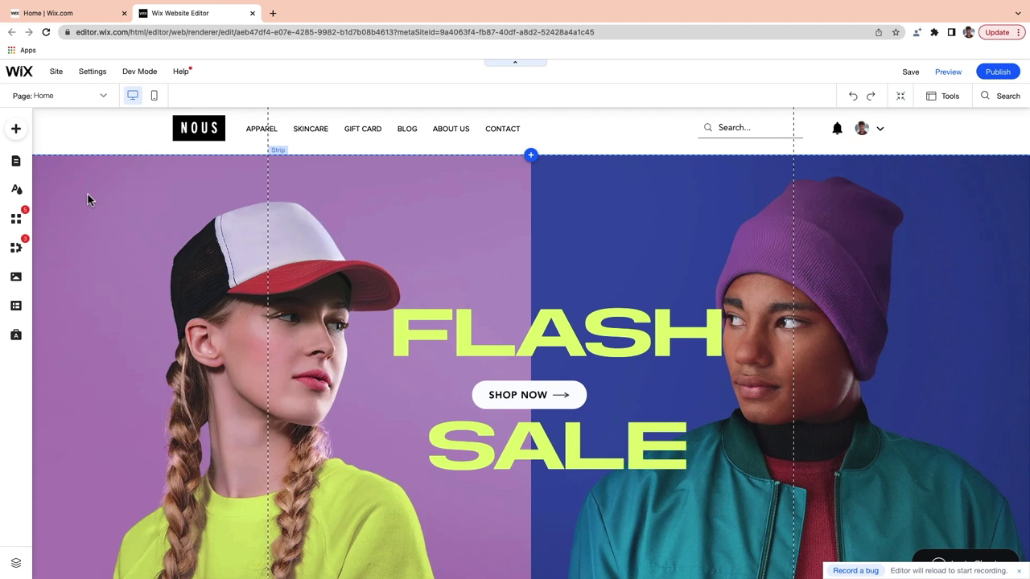
Try the featured off-white, dark teal and lime color theme on the site and restore the current color theme
left_click(16, 189)
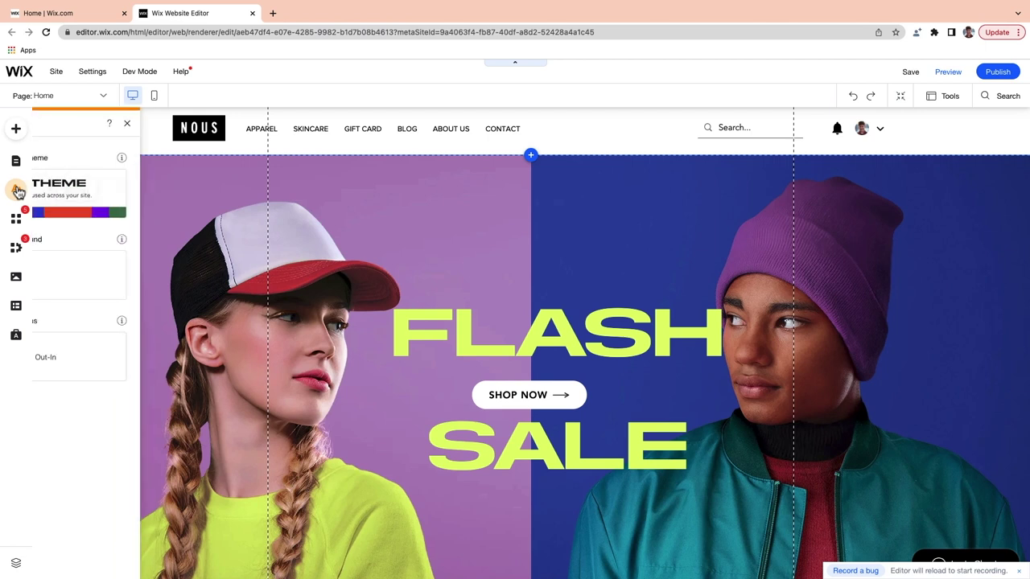
left_click(127, 195)
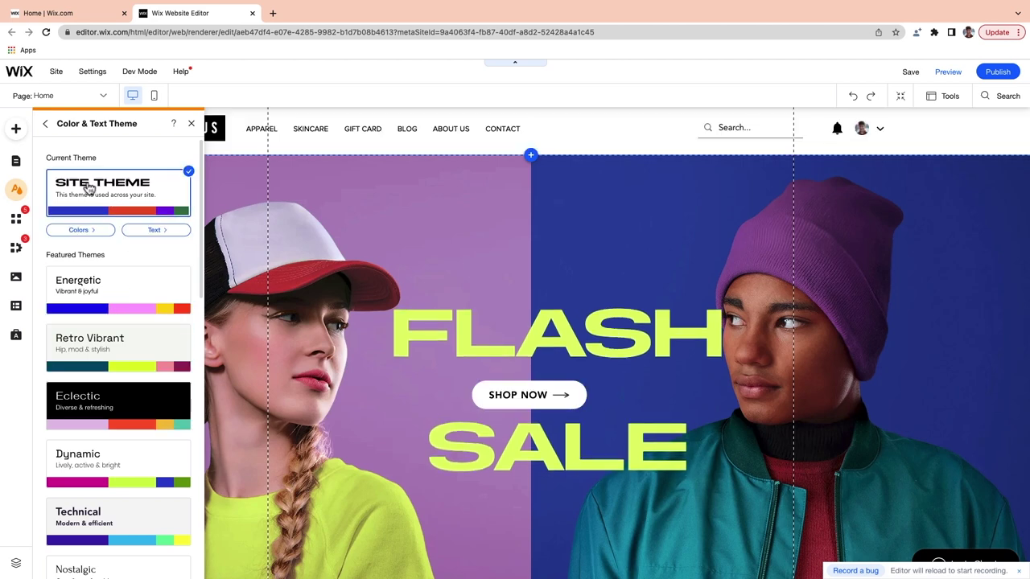
left_click(87, 230)
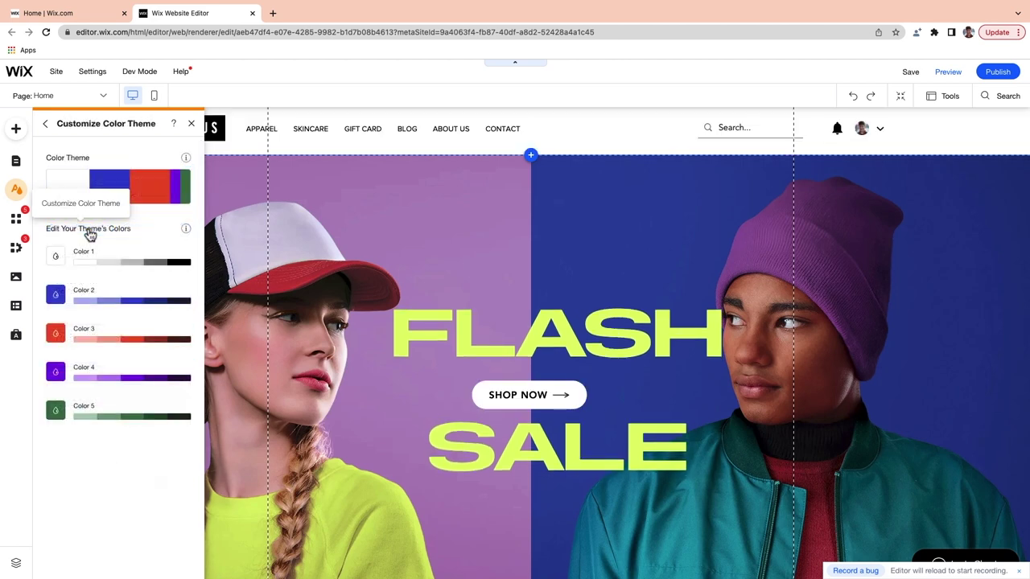
left_click(118, 187)
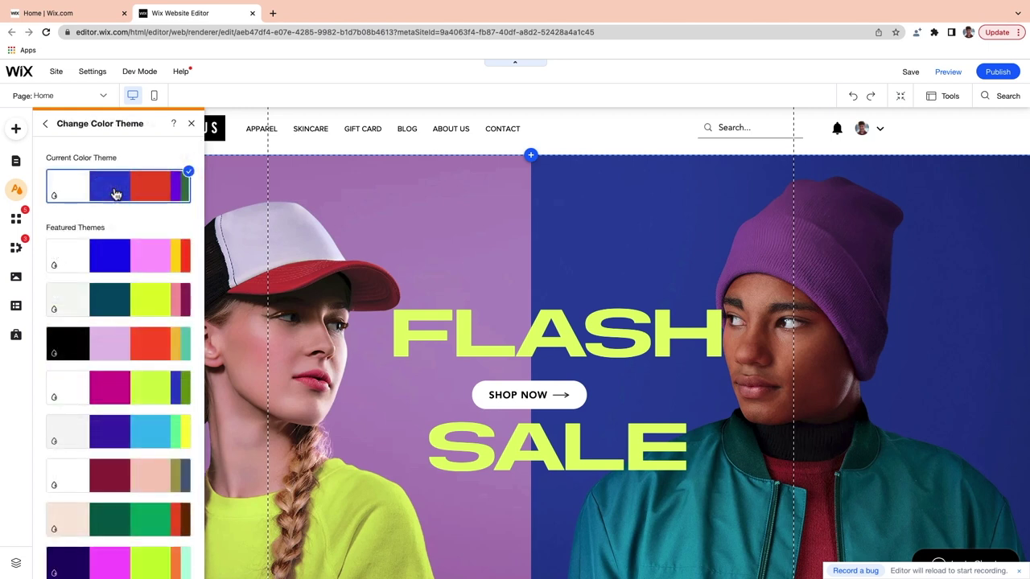
left_click(119, 299)
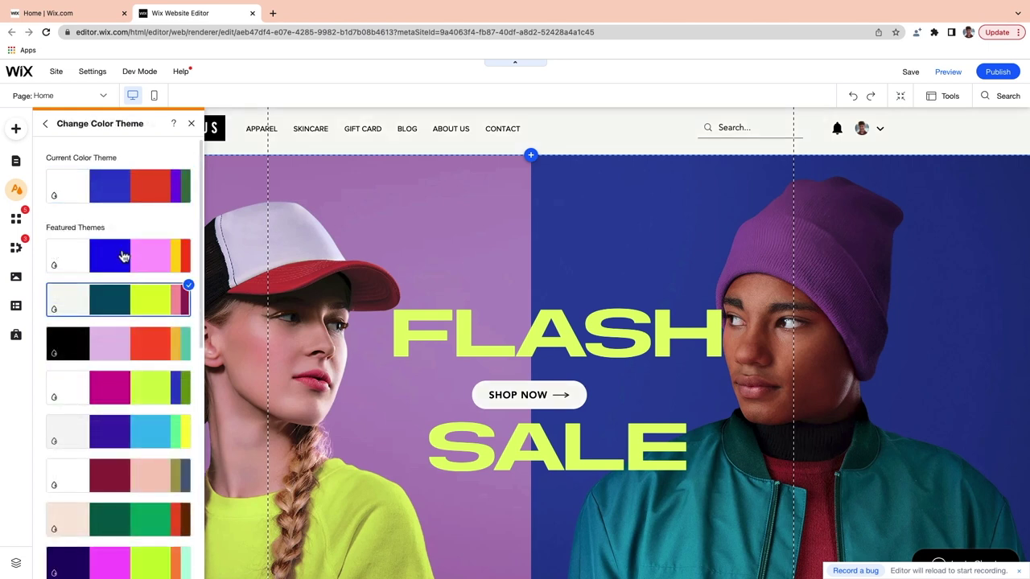
left_click(121, 197)
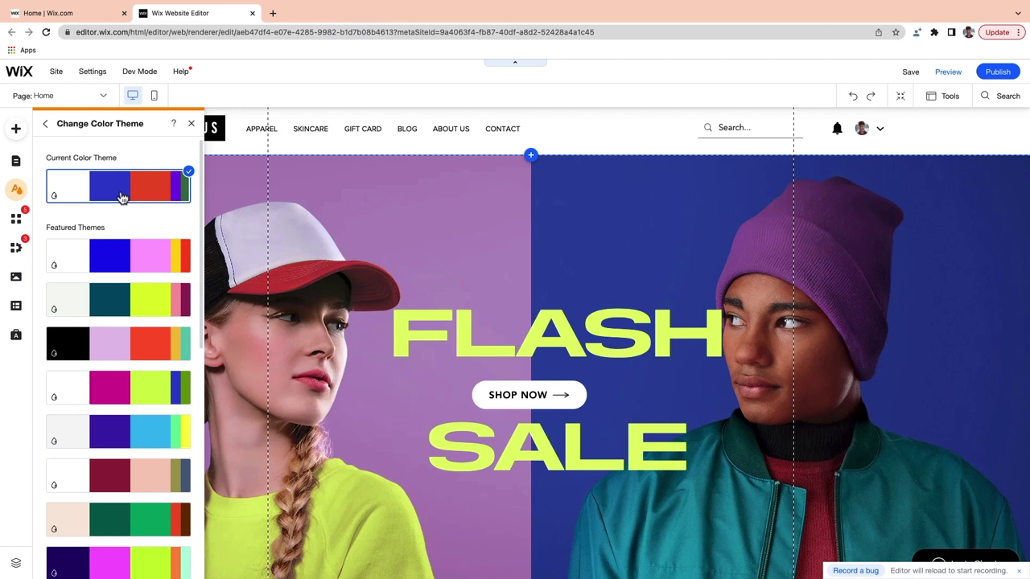
left_click(46, 124)
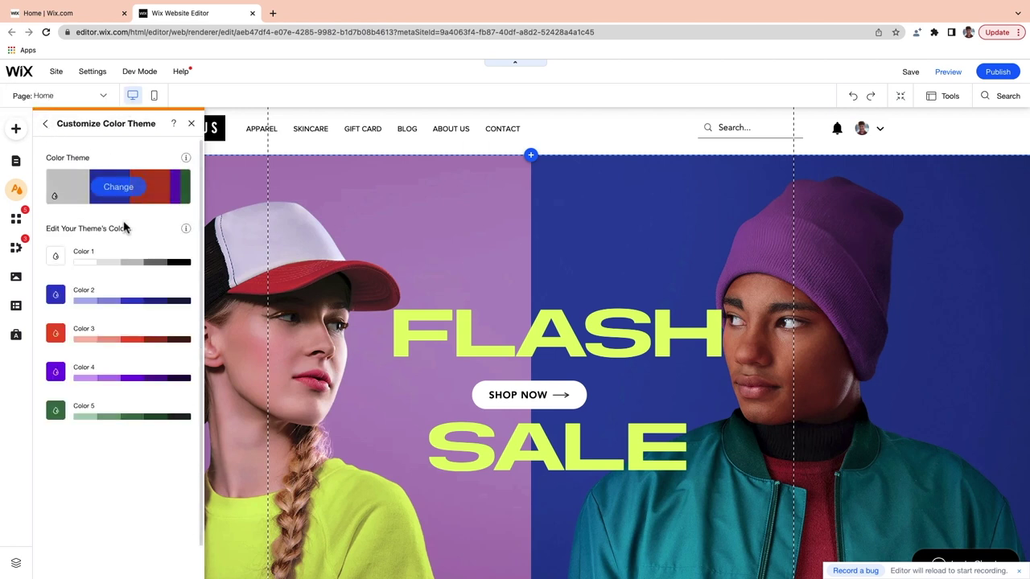
View the custom color settings for the theme's Color 2 and return to the color and text theme overview
left_click(55, 296)
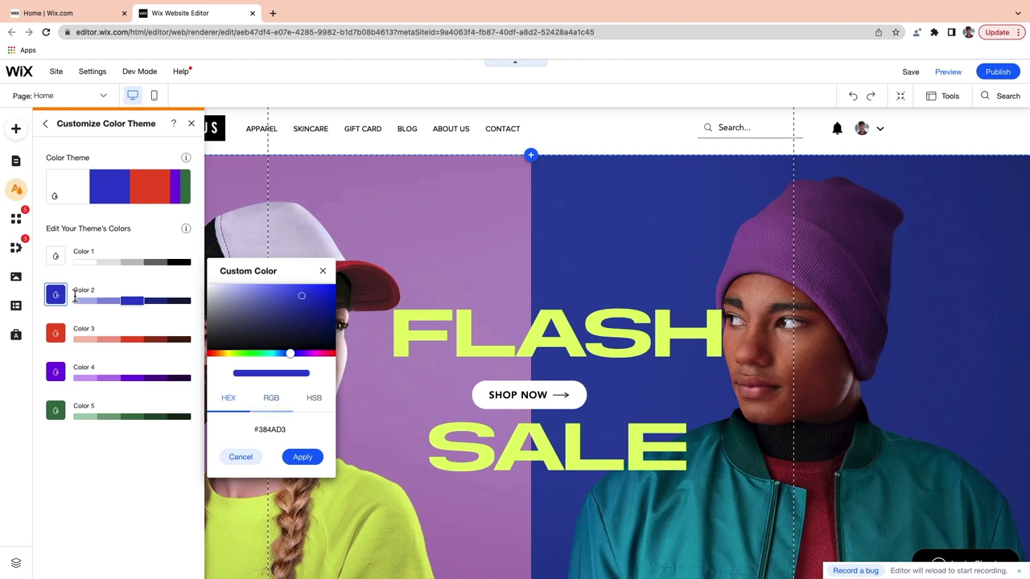
left_click(322, 273)
left_click(47, 126)
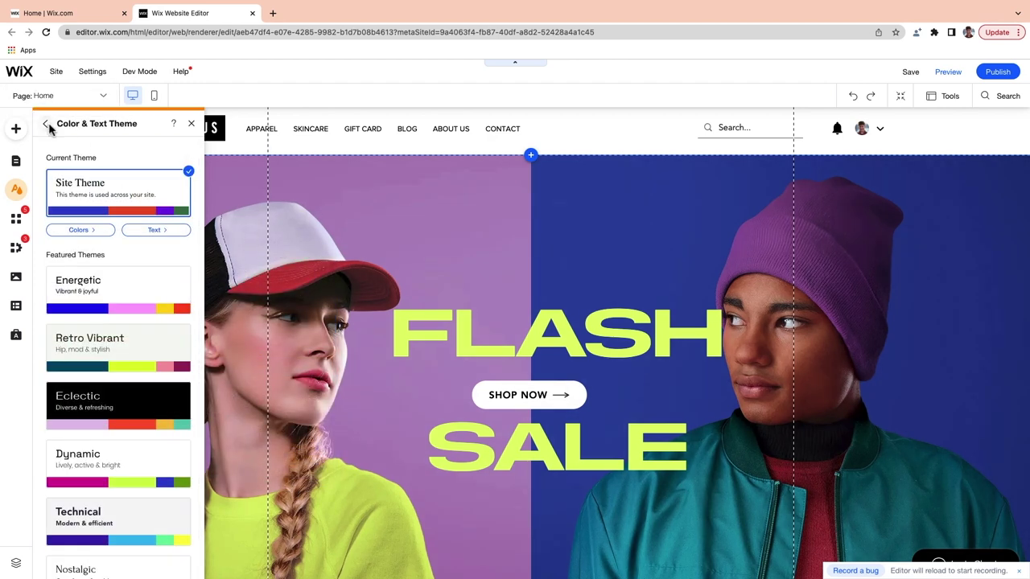
Examine the site's text theme and its heading and paragraph styles
left_click(158, 234)
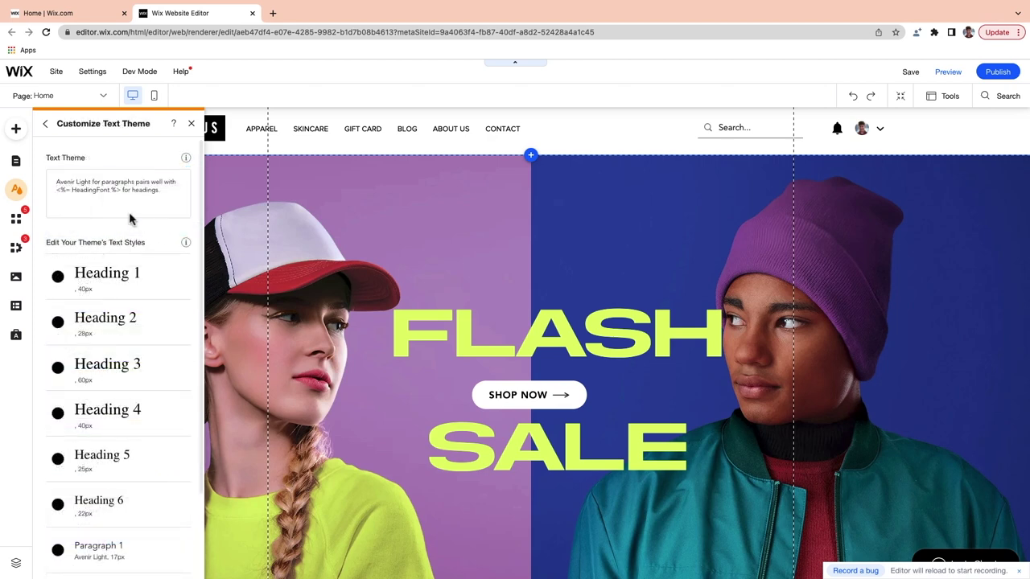
left_click(83, 193)
scroll(103, 299, "down", 2)
scroll(103, 303, "up", 2)
left_click(48, 127)
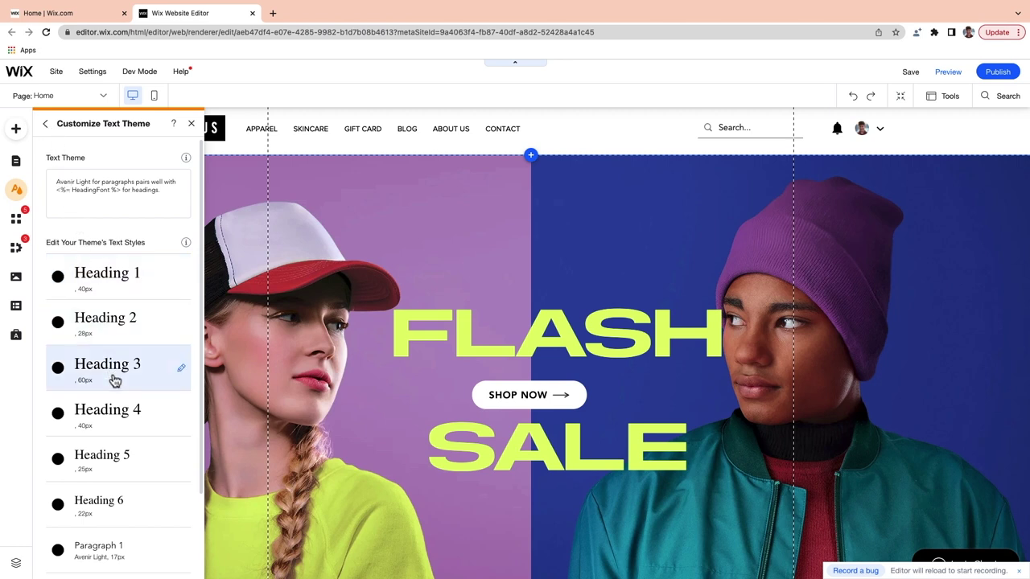
mouse_move(125, 197)
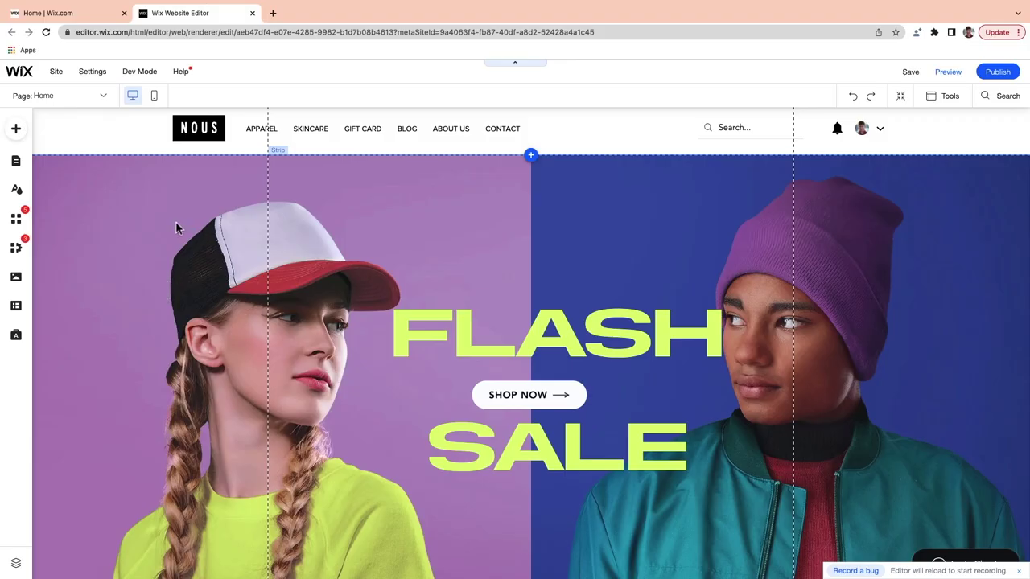
Look through the image sources that can be added to the site, such as uploads, free Wix images and social images
left_click(15, 130)
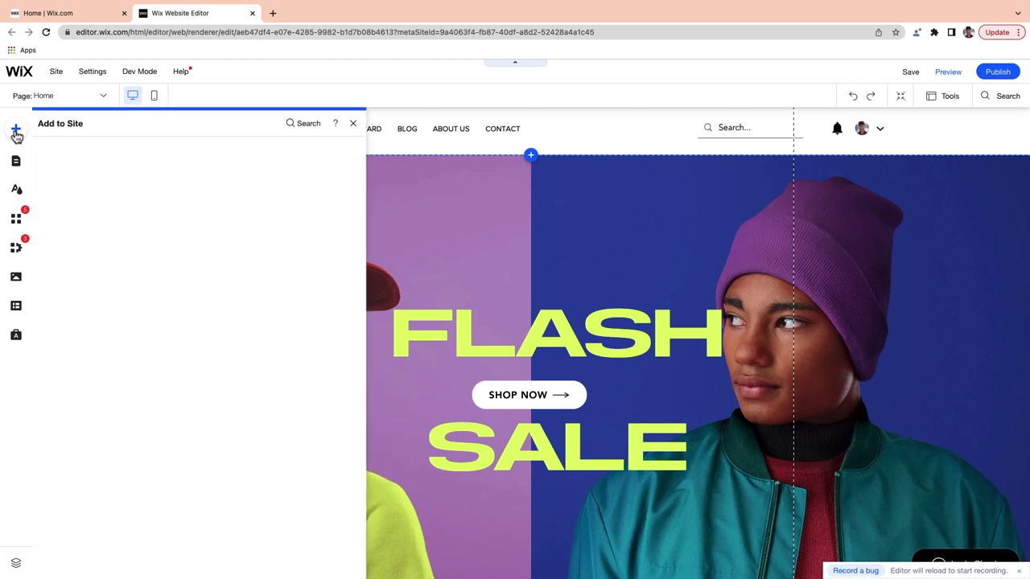
left_click(56, 188)
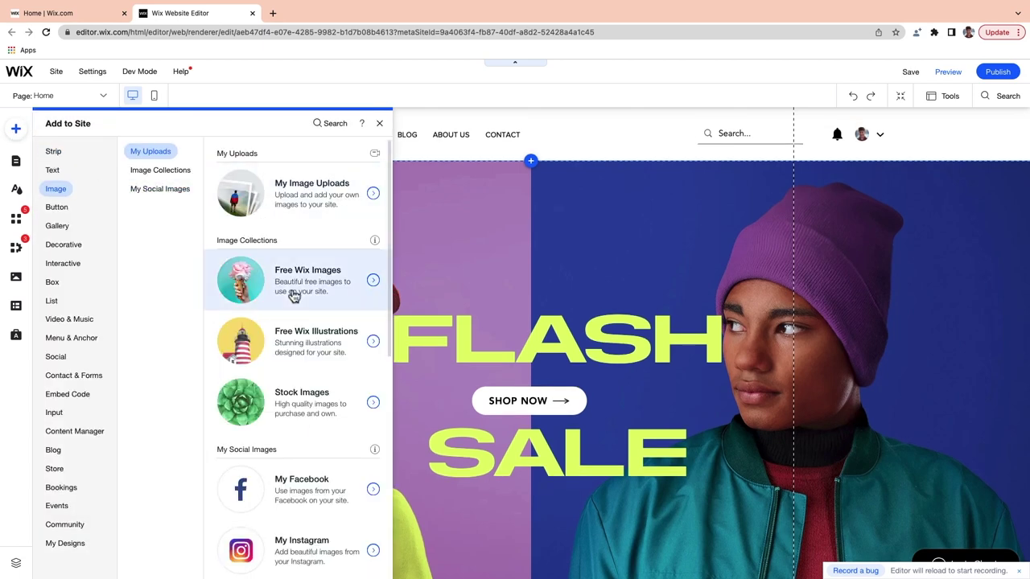
scroll(294, 296, "down", 1)
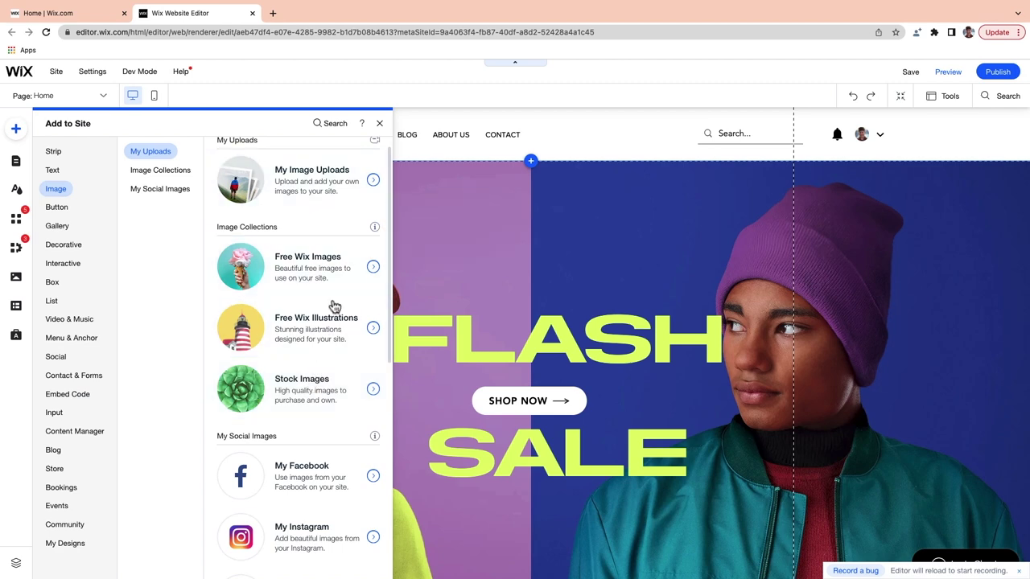
left_click(379, 123)
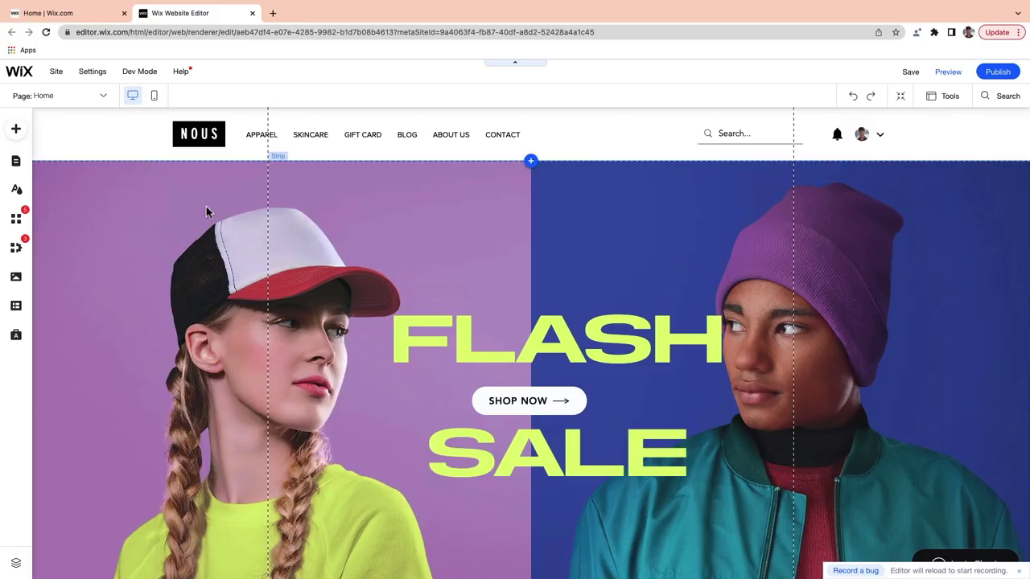
Open the home page hero strip's background image settings and view the image description for Google to its end
left_click(207, 209)
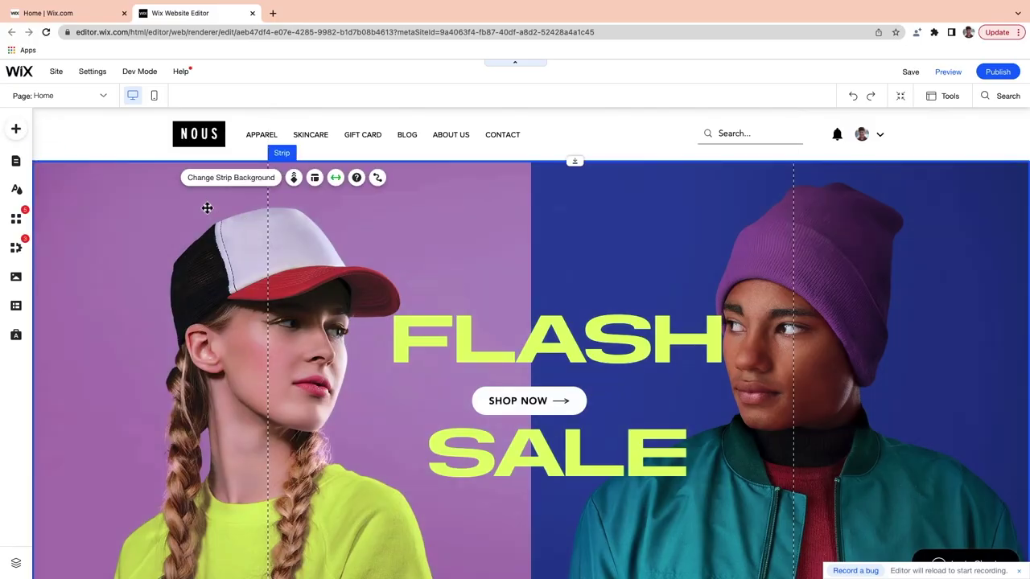
double_click(207, 210)
left_click(174, 199)
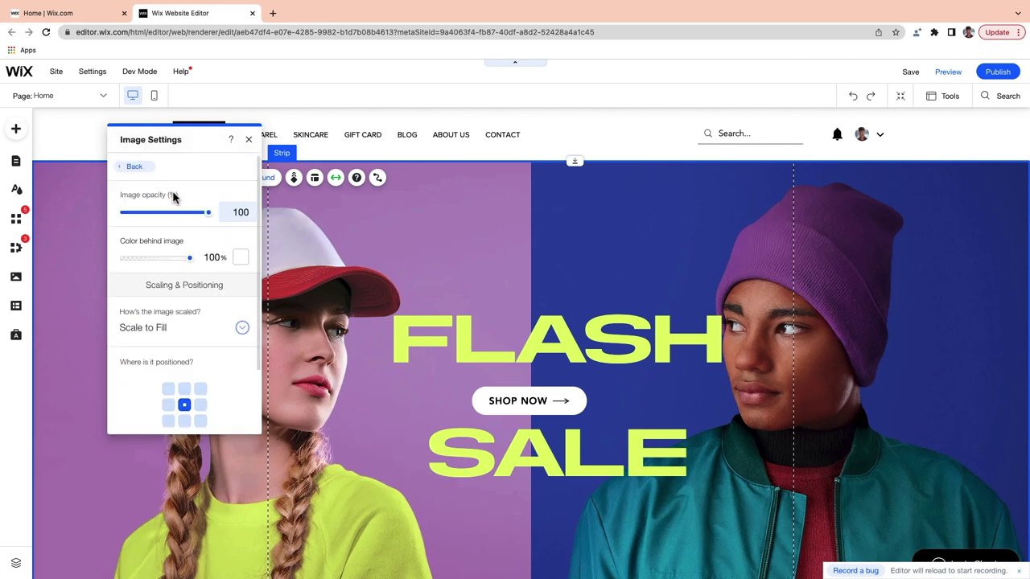
scroll(179, 314, "down", 2)
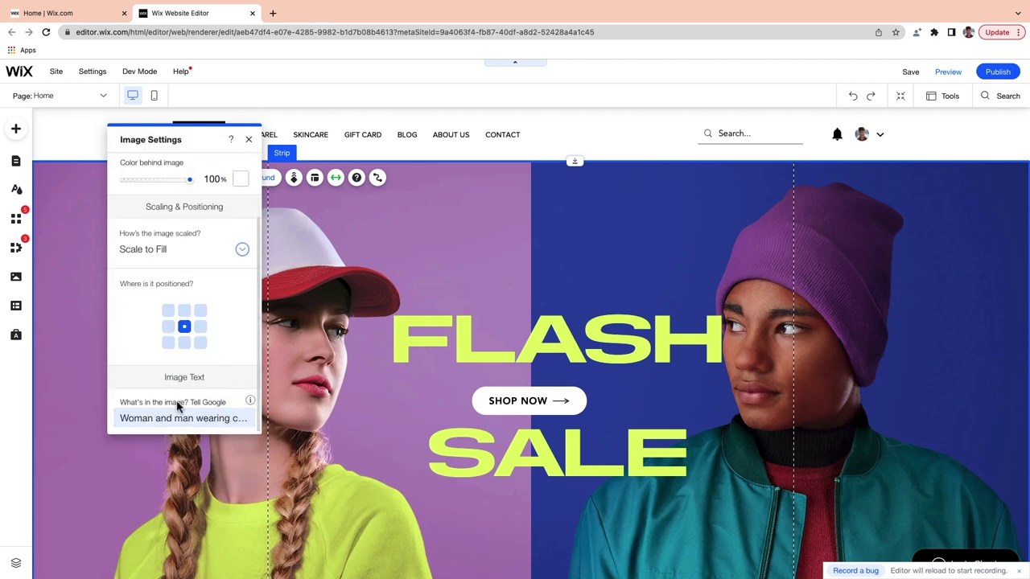
left_click(196, 419)
key("End")
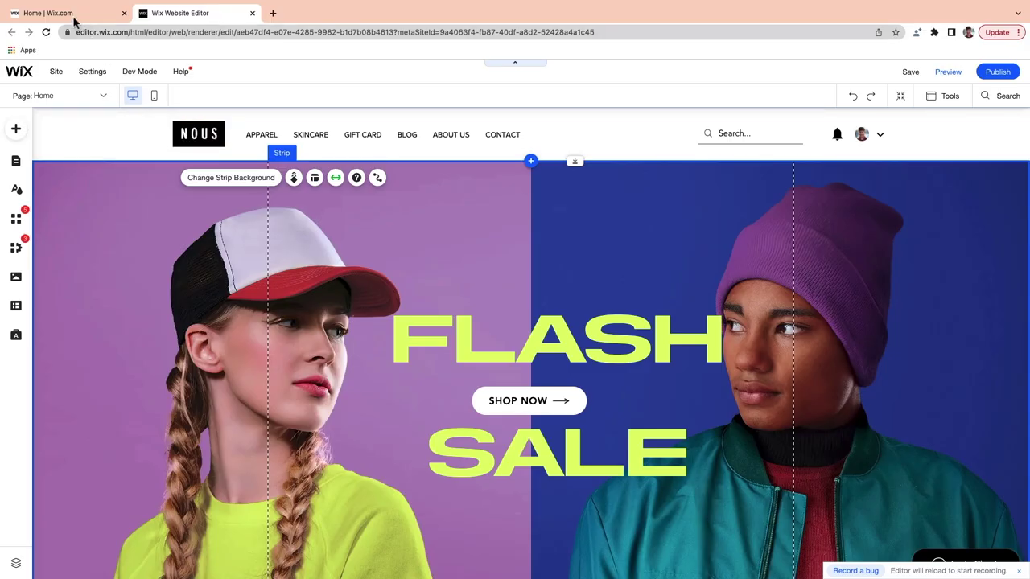
Switch to the site dashboard and open the Logo Maker from the marketing tools
left_click(71, 16)
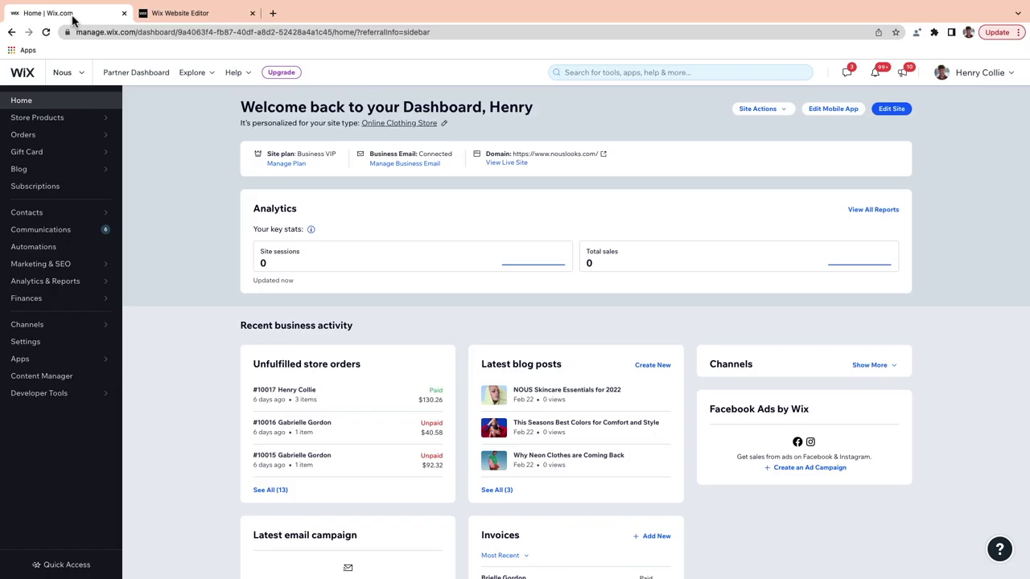
mouse_move(48, 264)
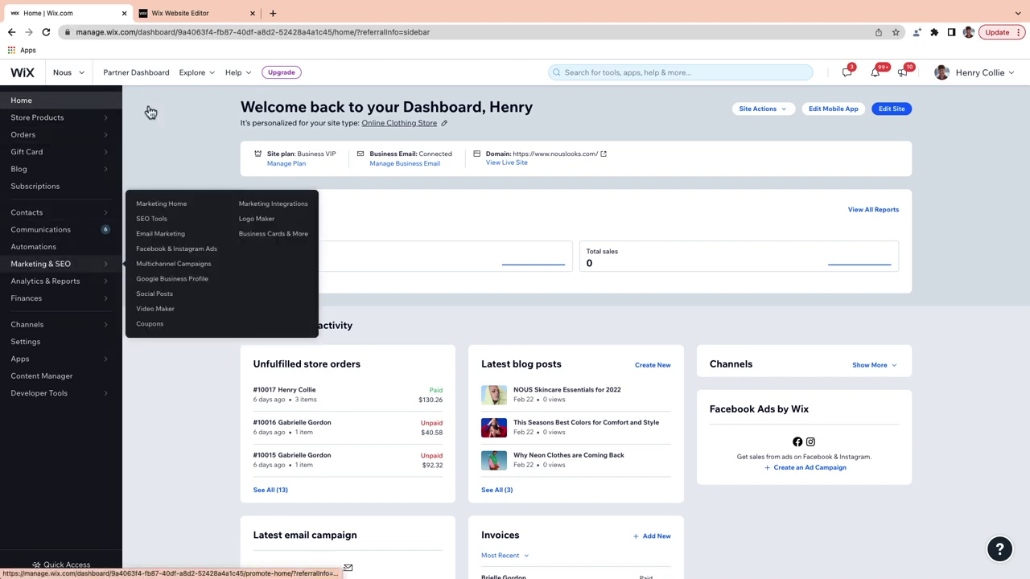
left_click(248, 221)
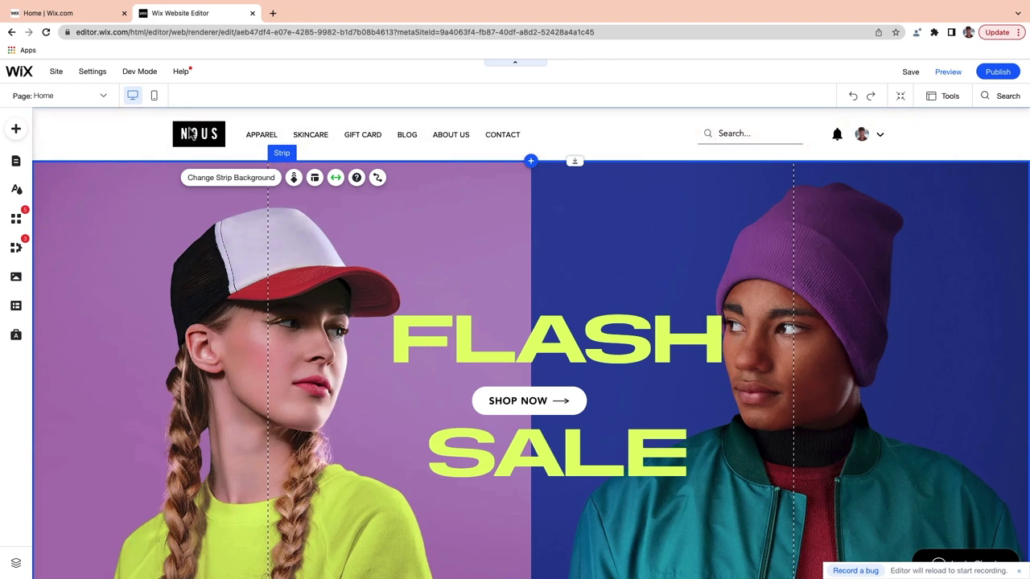
View the site search bar designs among the menu and anchor elements that can be added, and return to the page
left_click(18, 131)
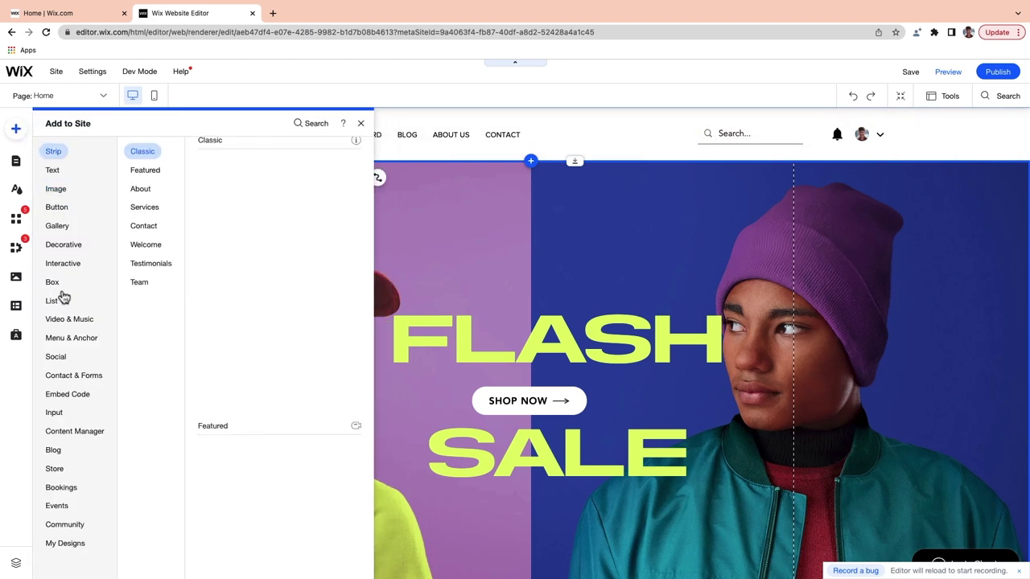
left_click(68, 320)
left_click(71, 340)
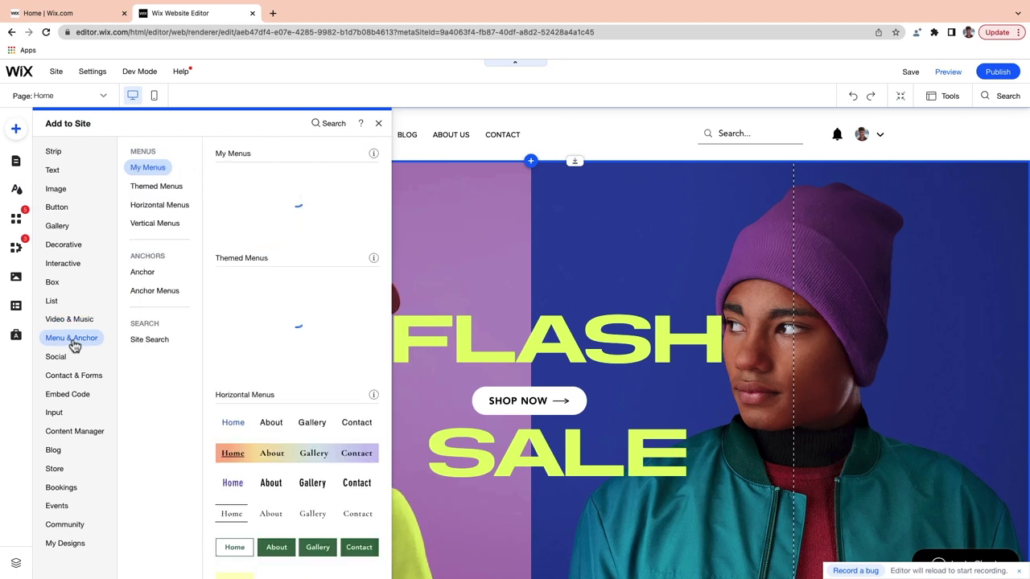
left_click(150, 341)
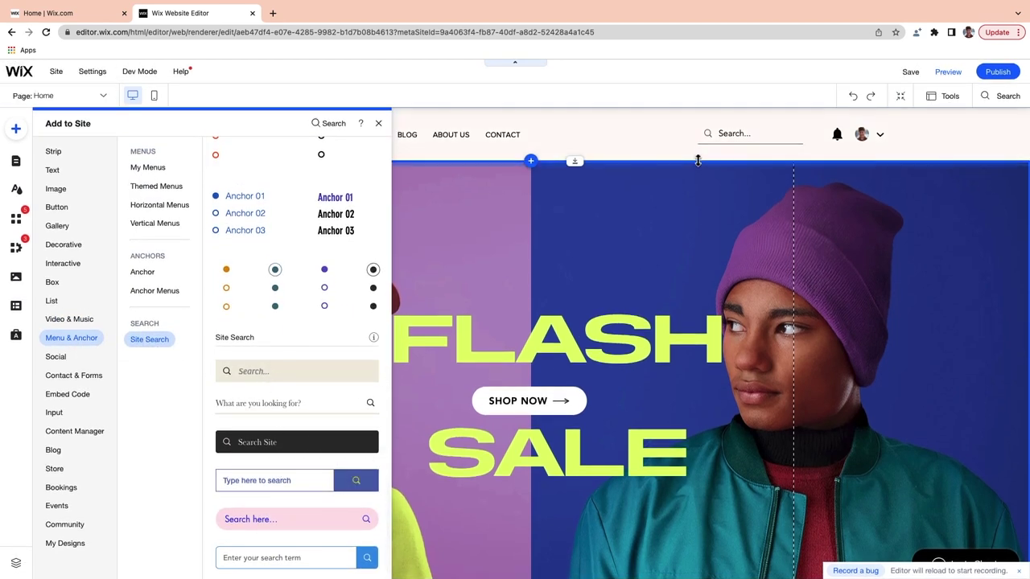
left_click(379, 127)
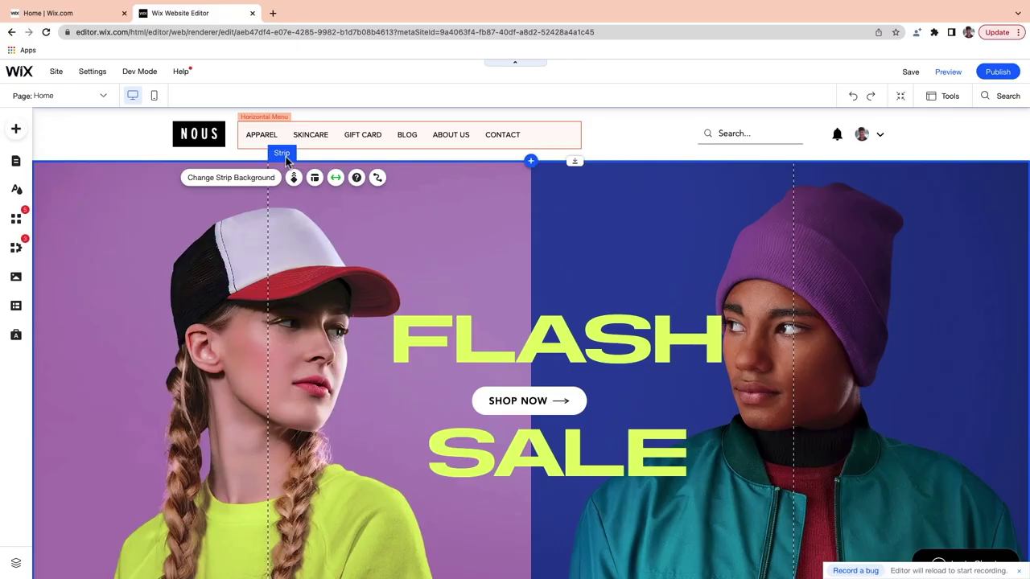
Open the settings of the Shop All page's product gallery and view its filter options
scroll(357, 253, "down", 2)
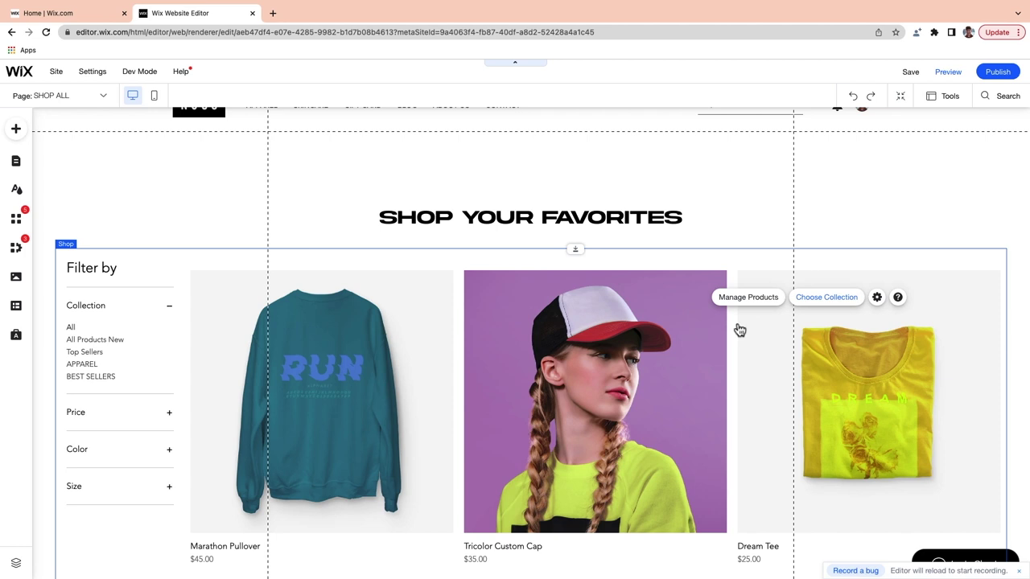
left_click(877, 297)
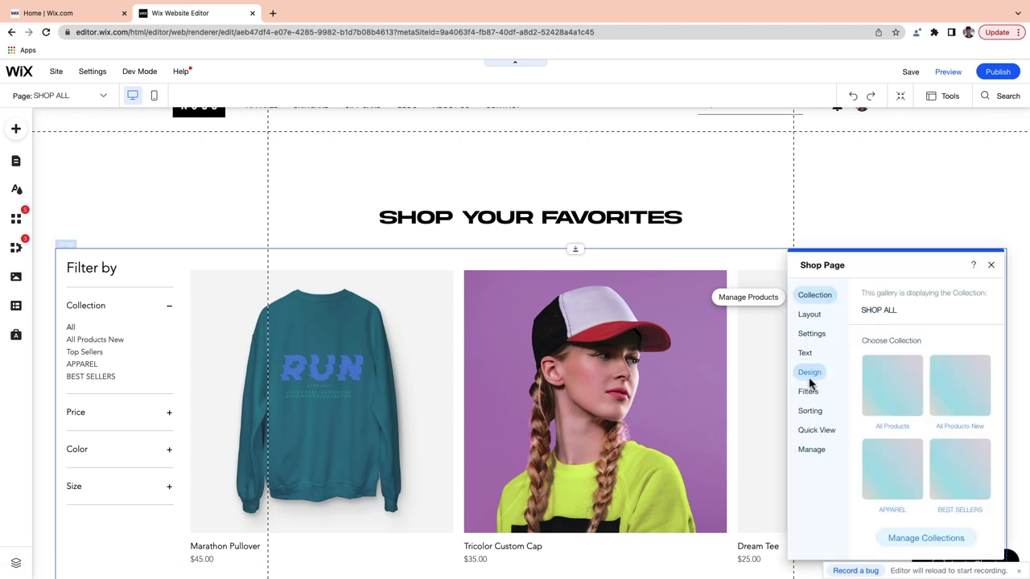
left_click(808, 393)
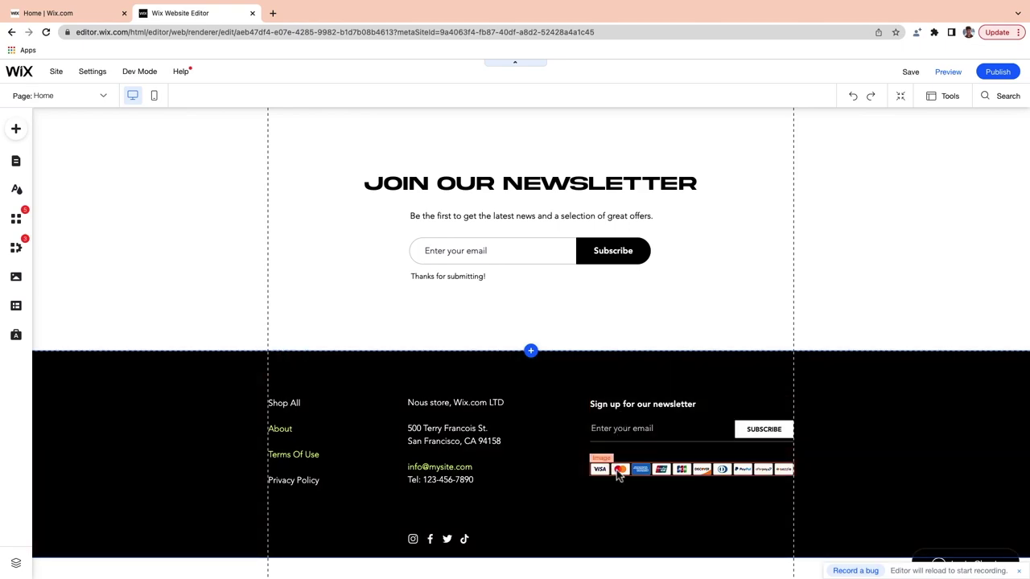
Look over the home page from the footer up to the hero strip and down through the best sellers section
scroll(340, 426, "up", 20)
scroll(341, 429, "up", 10)
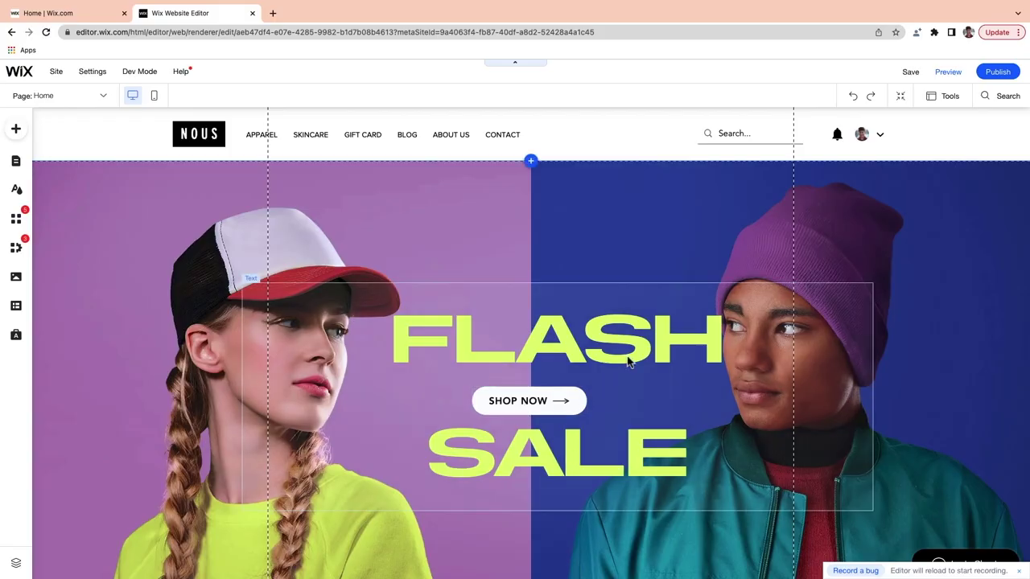
scroll(493, 411, "down", 10)
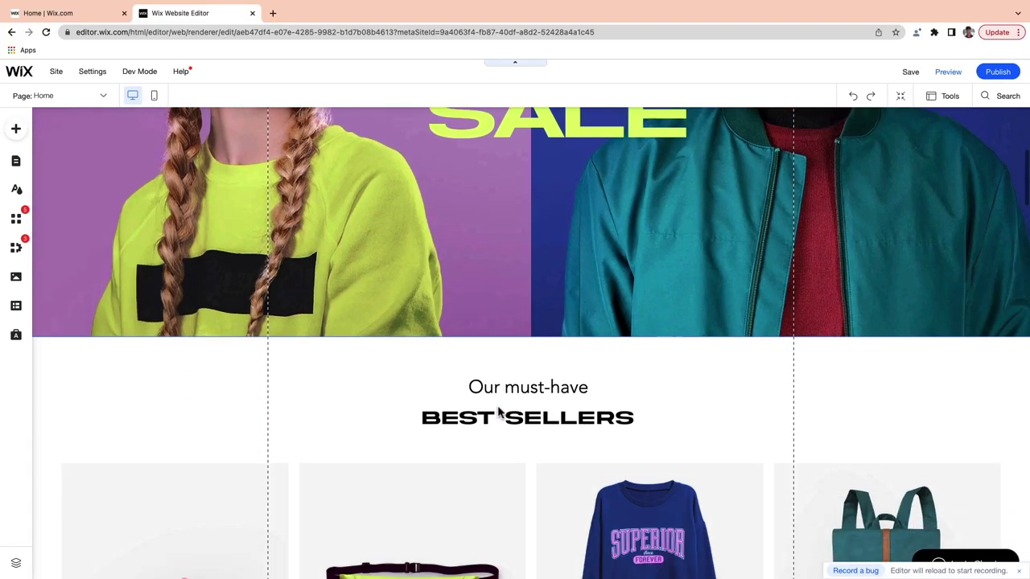
scroll(498, 411, "down", 6)
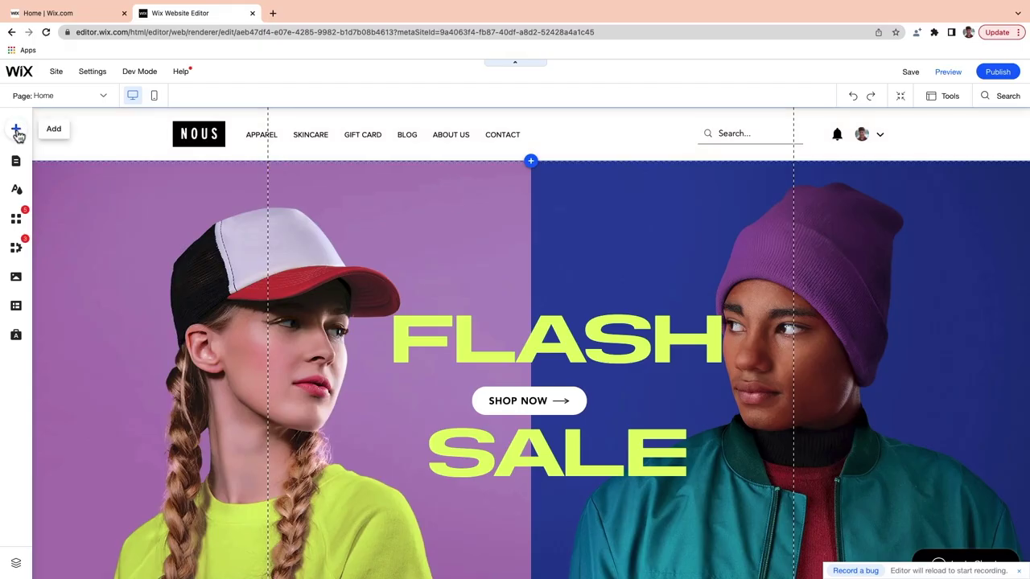
Select the popup lightbox offering 10% off the first purchase and open its display trigger settings
left_click(16, 130)
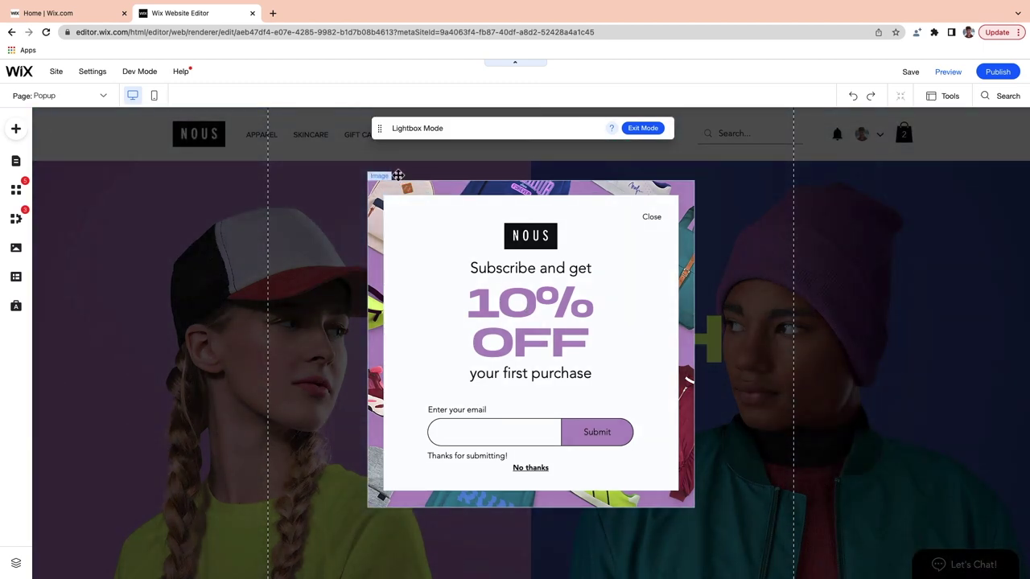
left_click(397, 177)
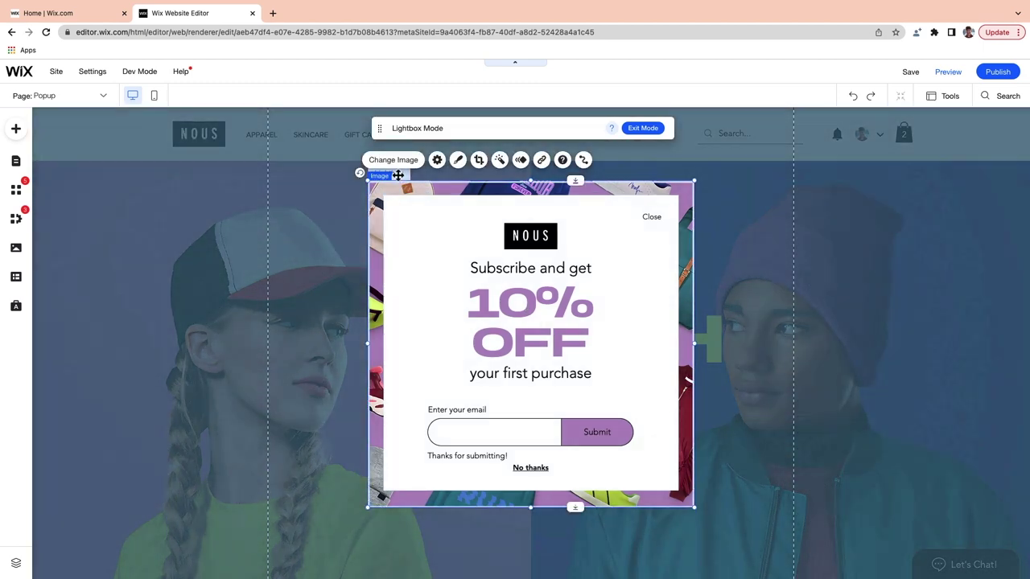
left_click(396, 174)
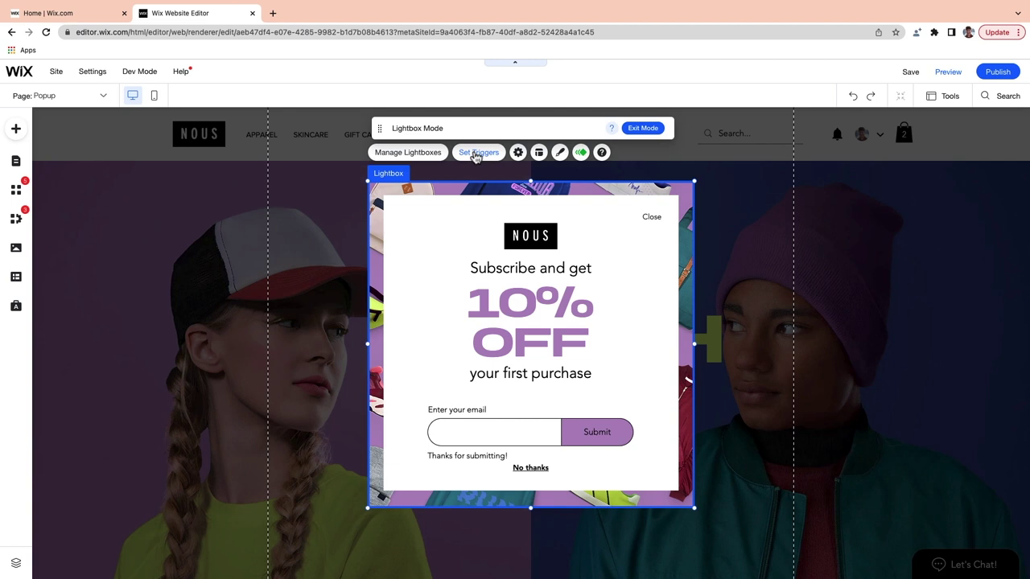
left_click(476, 156)
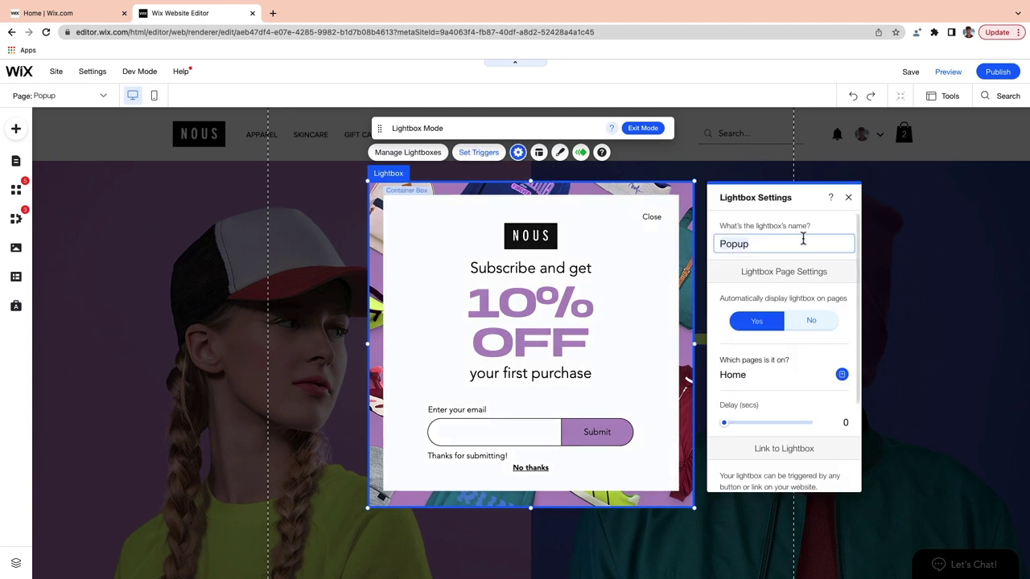
Examine the lightbox's options for automatic display, pages, delay, linking, and closing by X icon or Close button
scroll(778, 291, "down", 1)
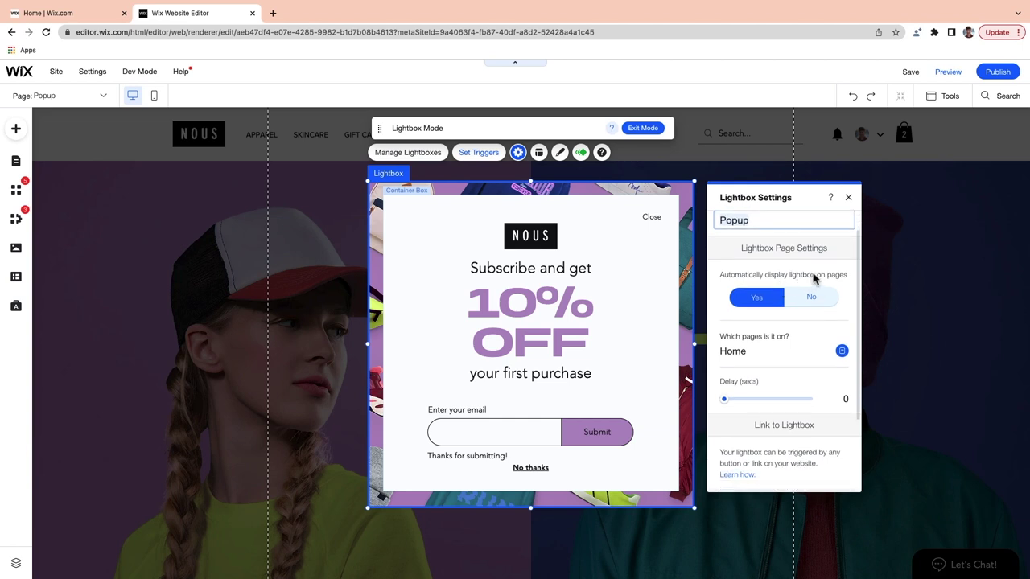
left_click(810, 293)
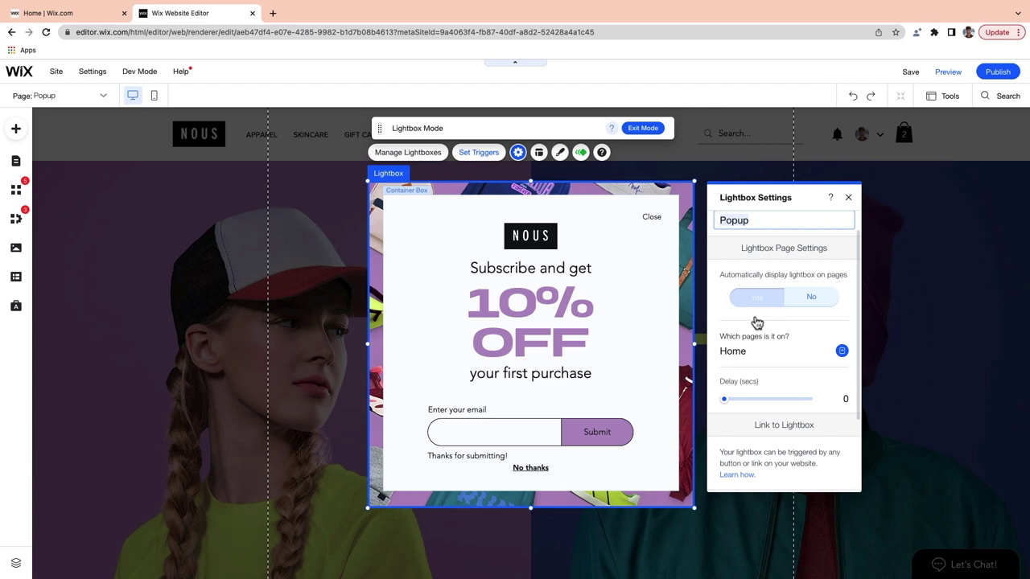
scroll(756, 322, "down", 2)
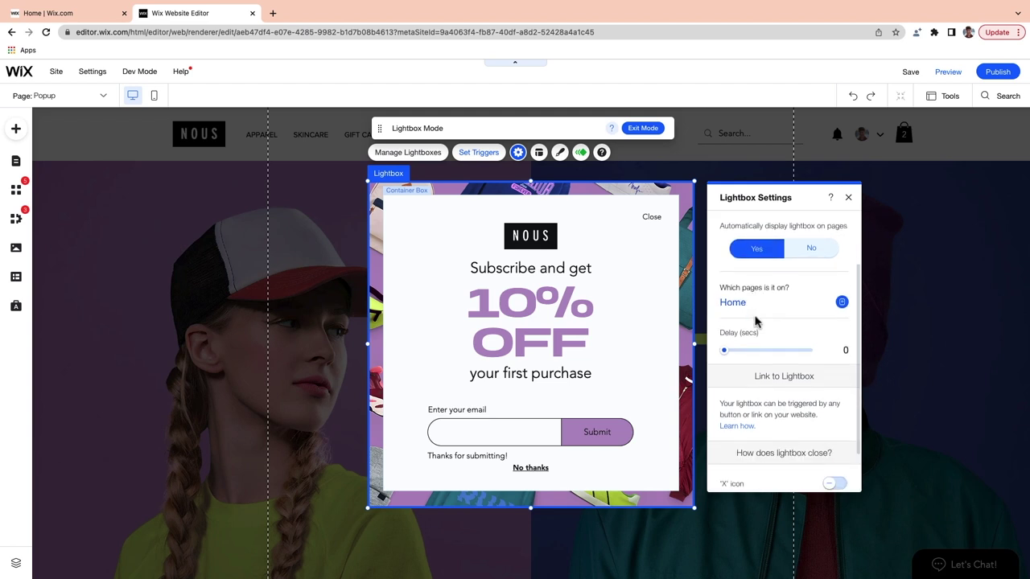
scroll(755, 322, "down", 1)
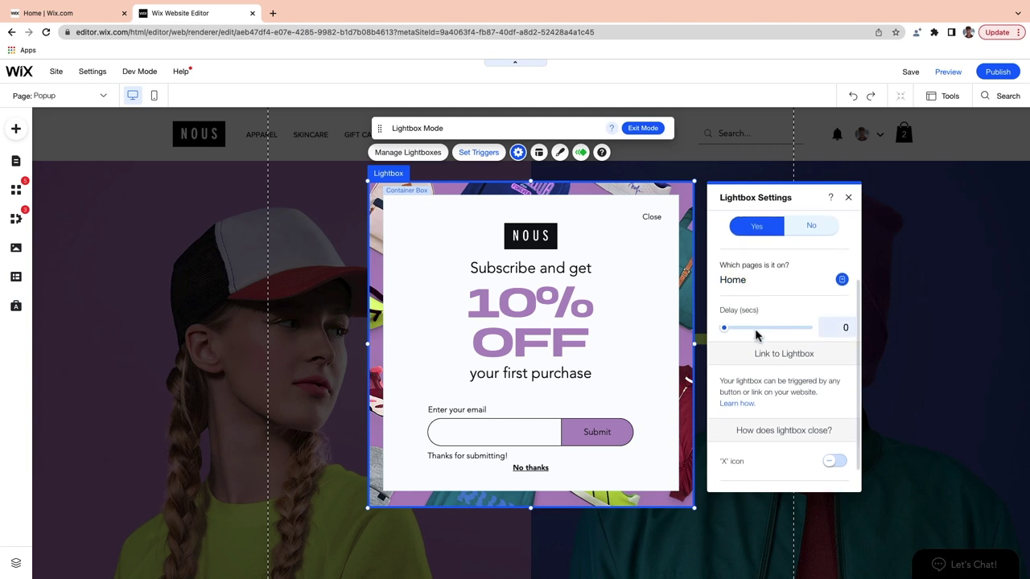
scroll(755, 336, "down", 1)
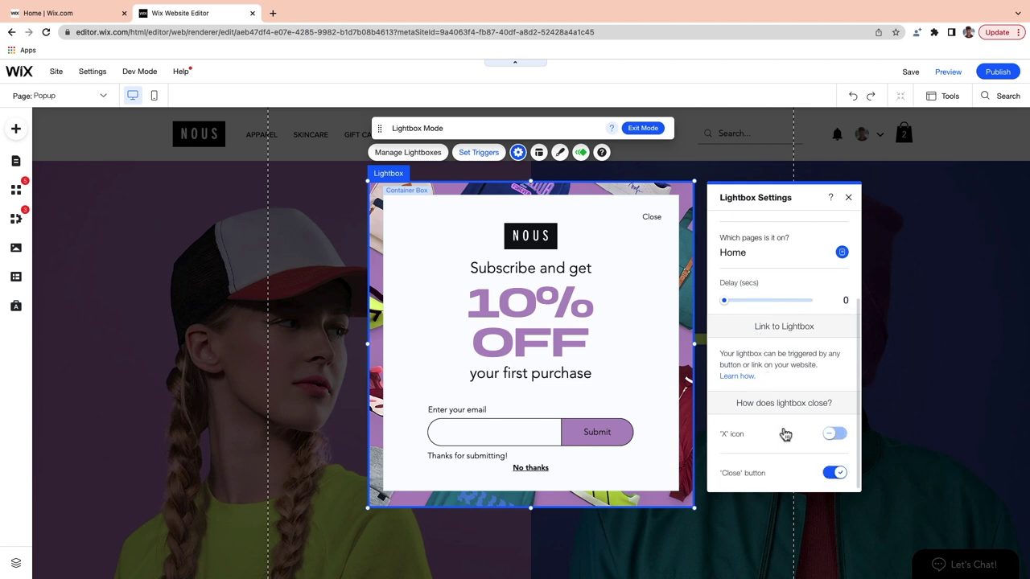
left_click(833, 435)
left_click(836, 436)
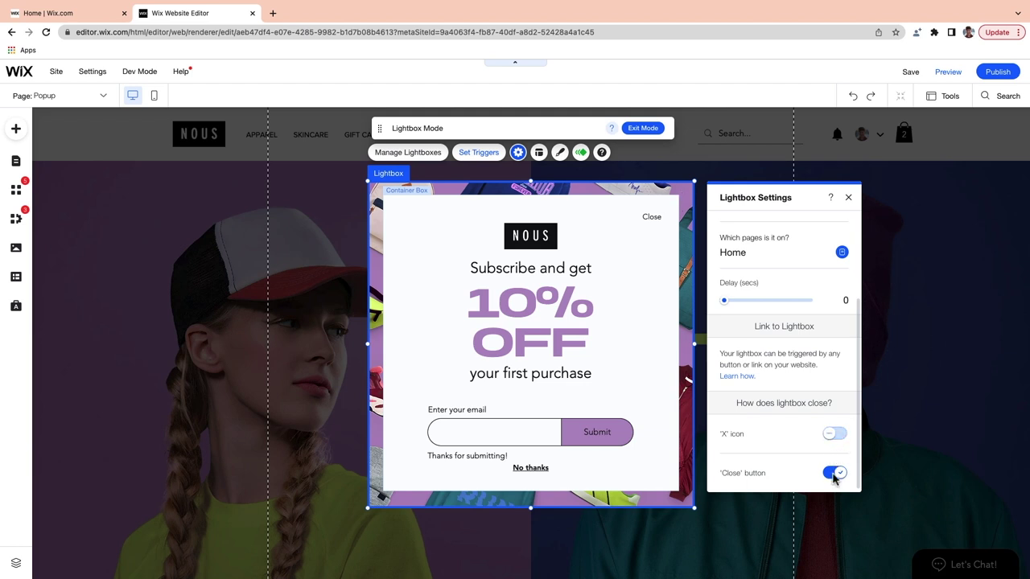